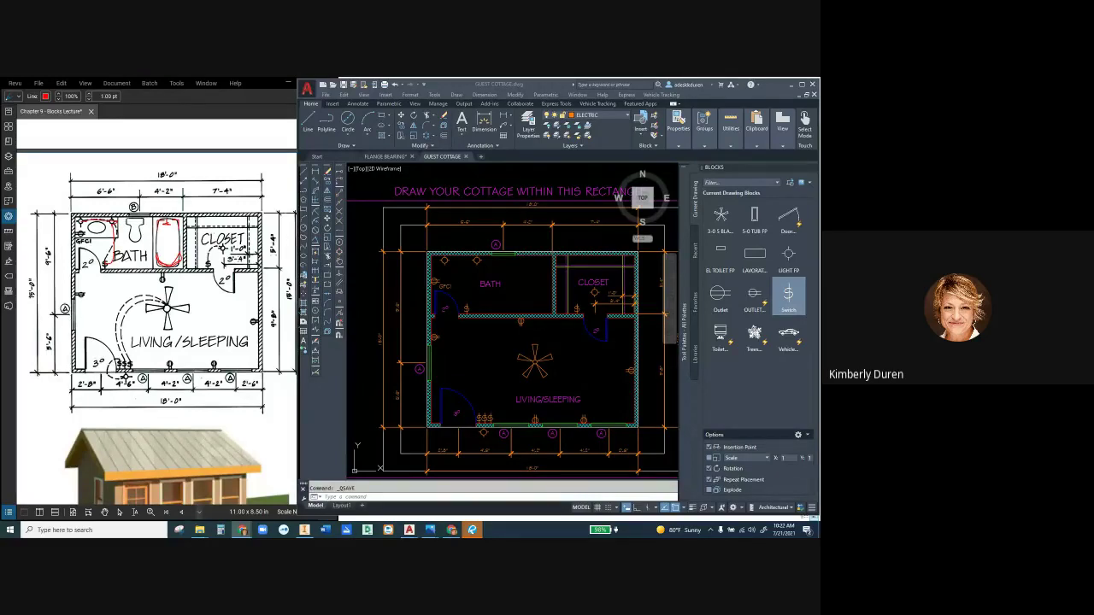
# - Open the Outlet block in the Block Editor with BEDIT
pyautogui.click(665, 317)
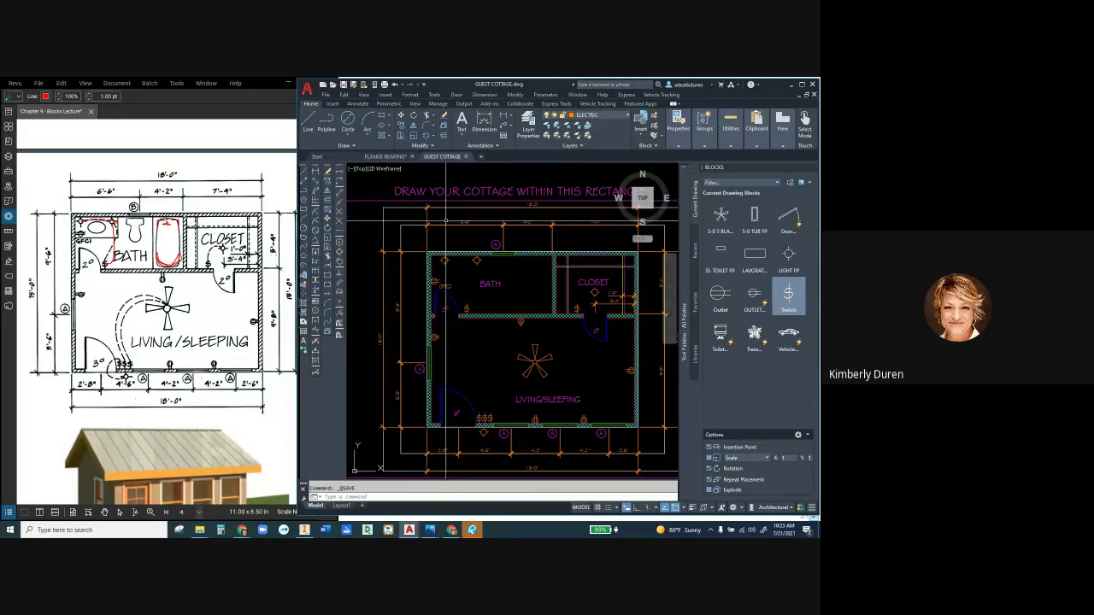
pyautogui.write('BE')
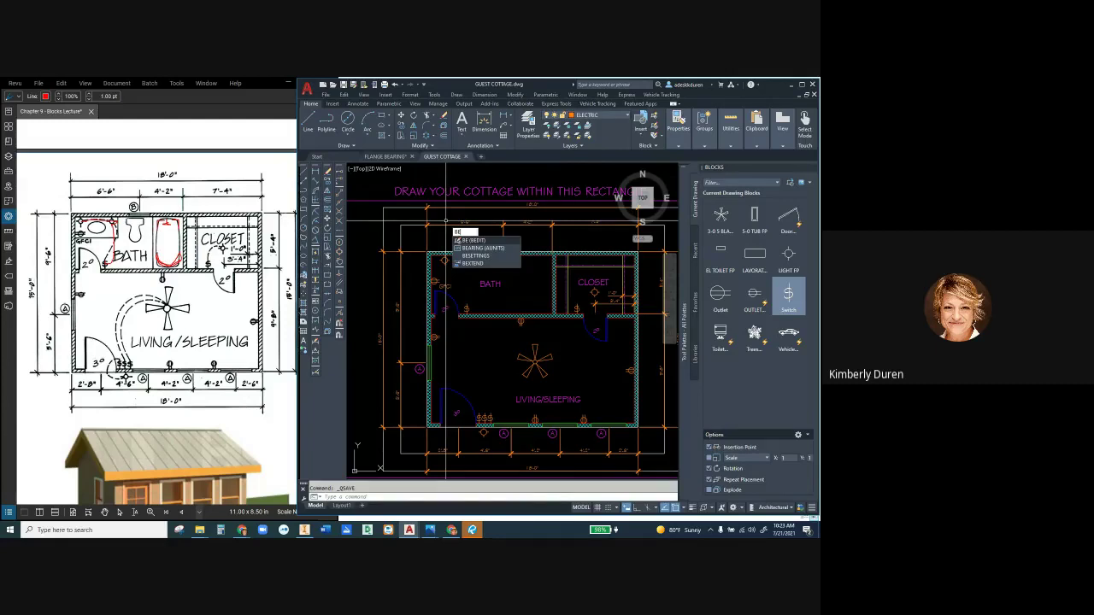
pyautogui.press('Escape')
pyautogui.press('Return')
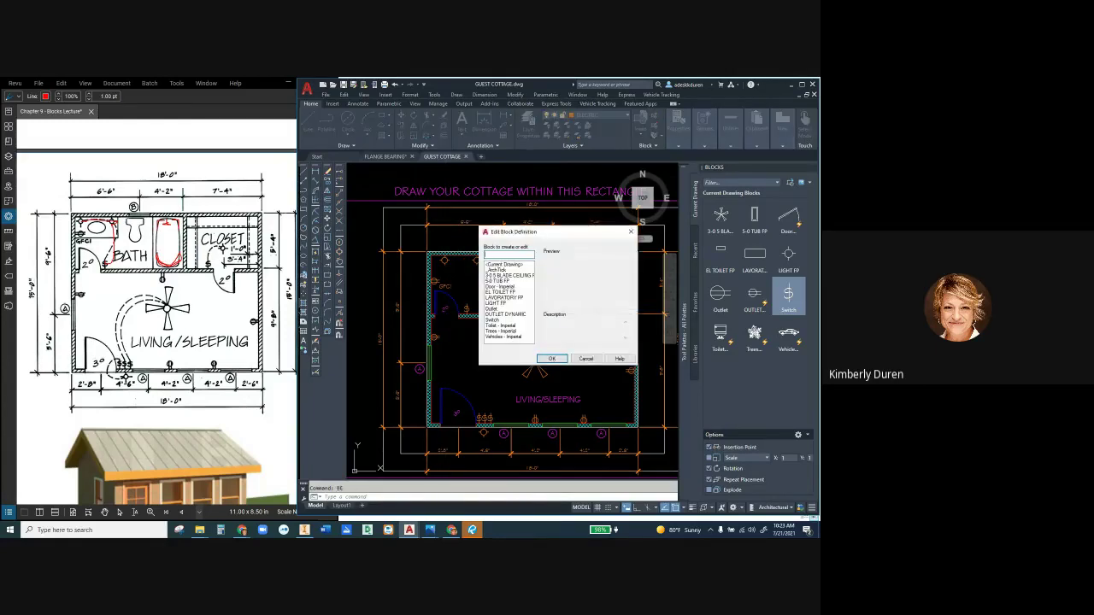
pyautogui.click(494, 309)
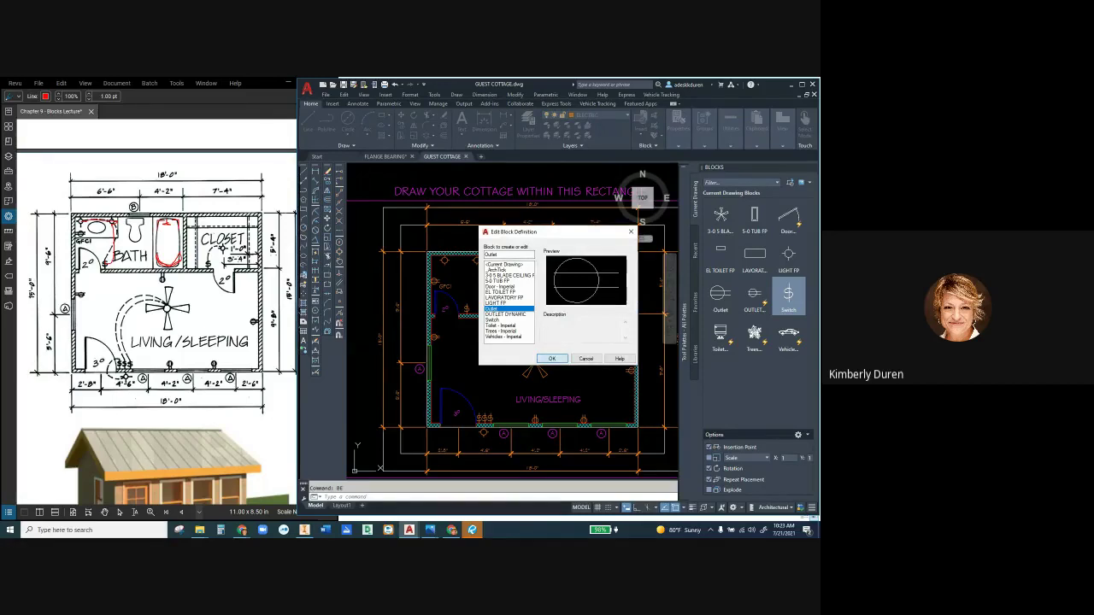
pyautogui.click(551, 358)
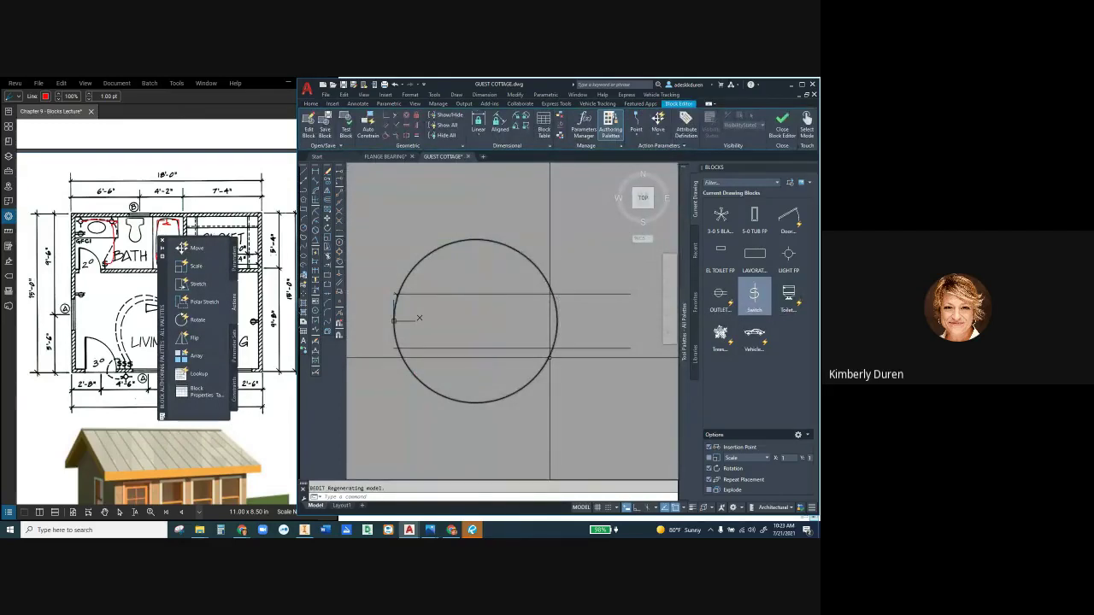
# - Add a Basepoint parameter at the right line end, then close and save the Outlet block
pyautogui.moveTo(162, 325); pyautogui.dragTo(336, 359)
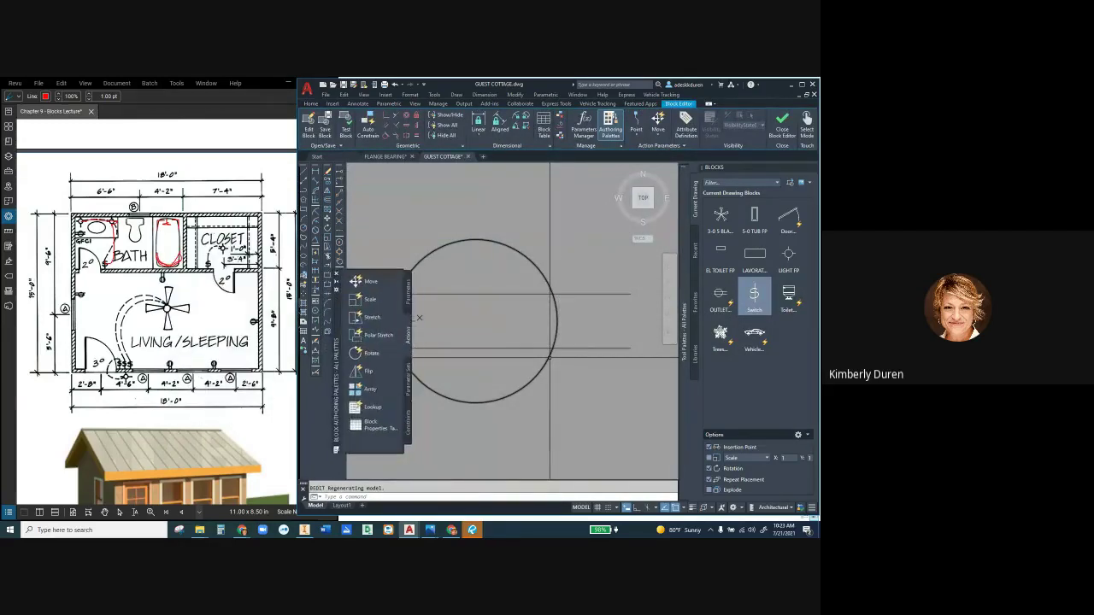
pyautogui.click(408, 291)
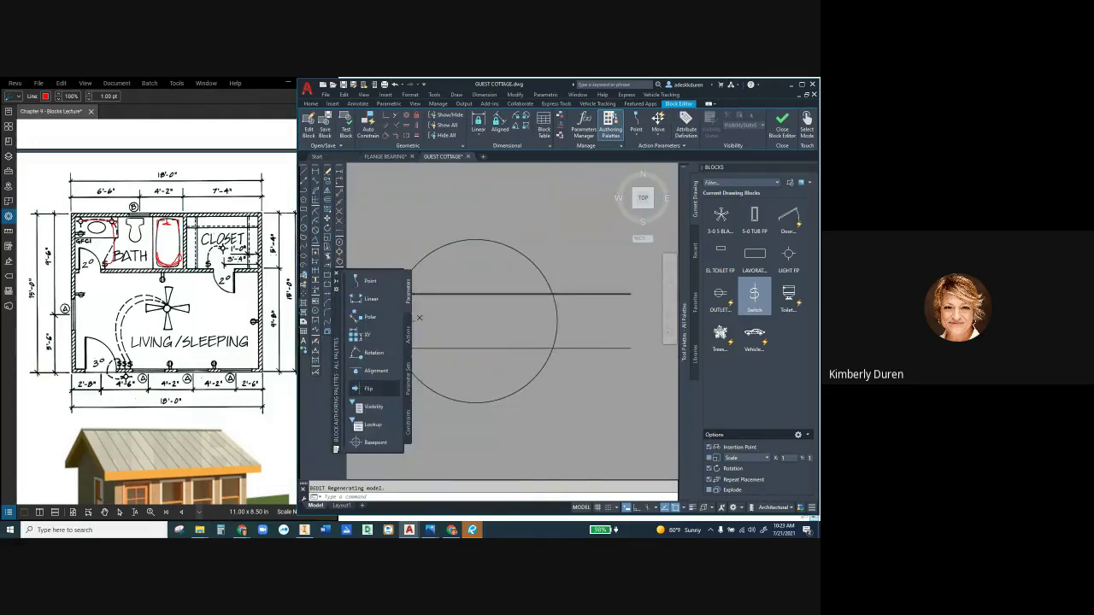
pyautogui.click(369, 443)
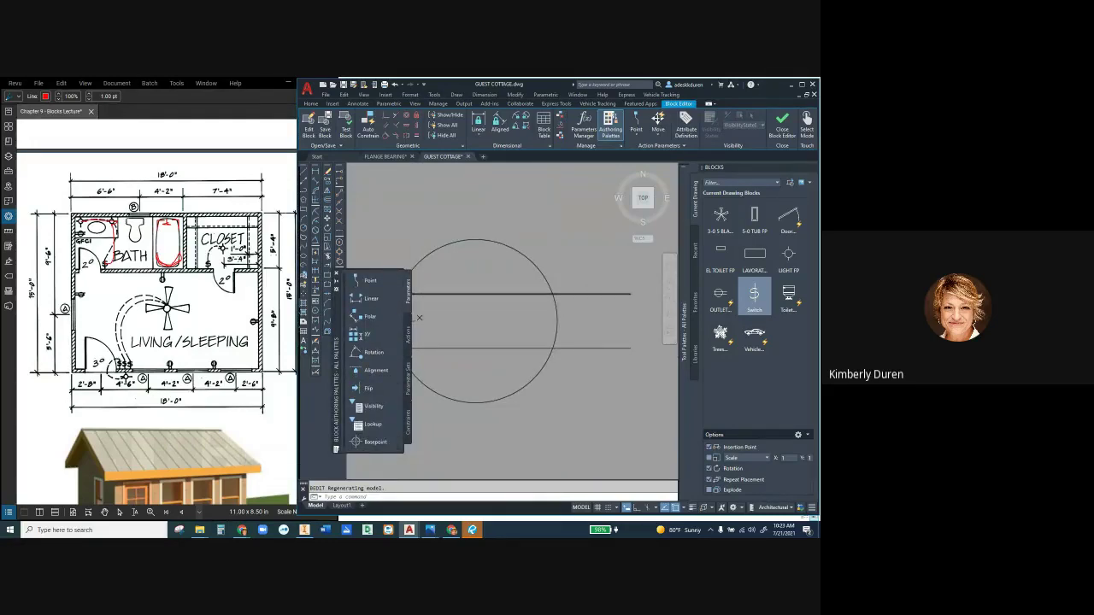
pyautogui.click(630, 295)
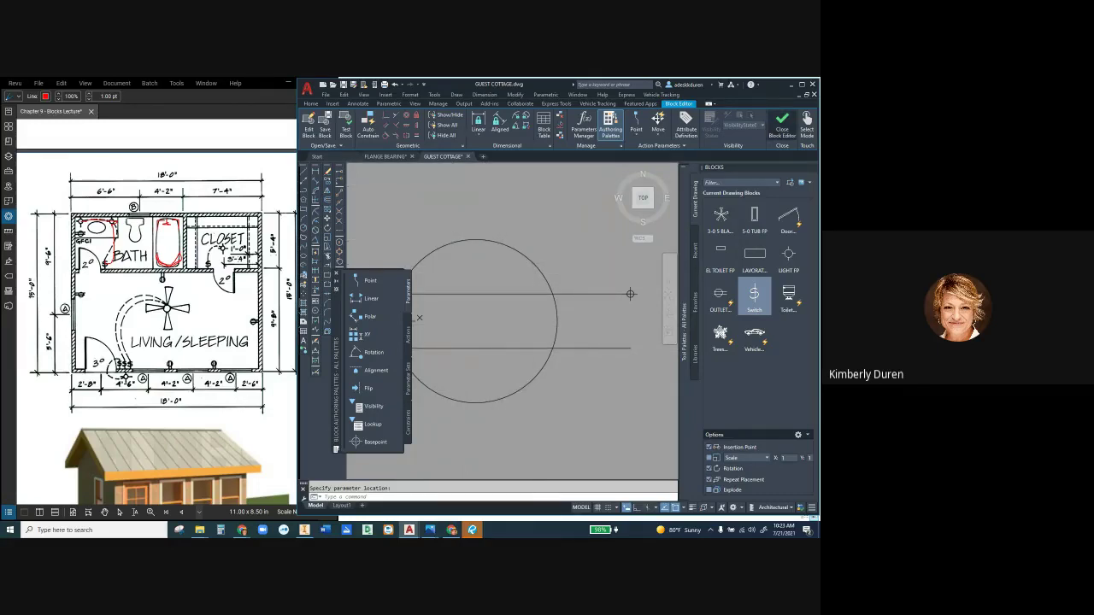
pyautogui.click(782, 124)
pyautogui.click(391, 286)
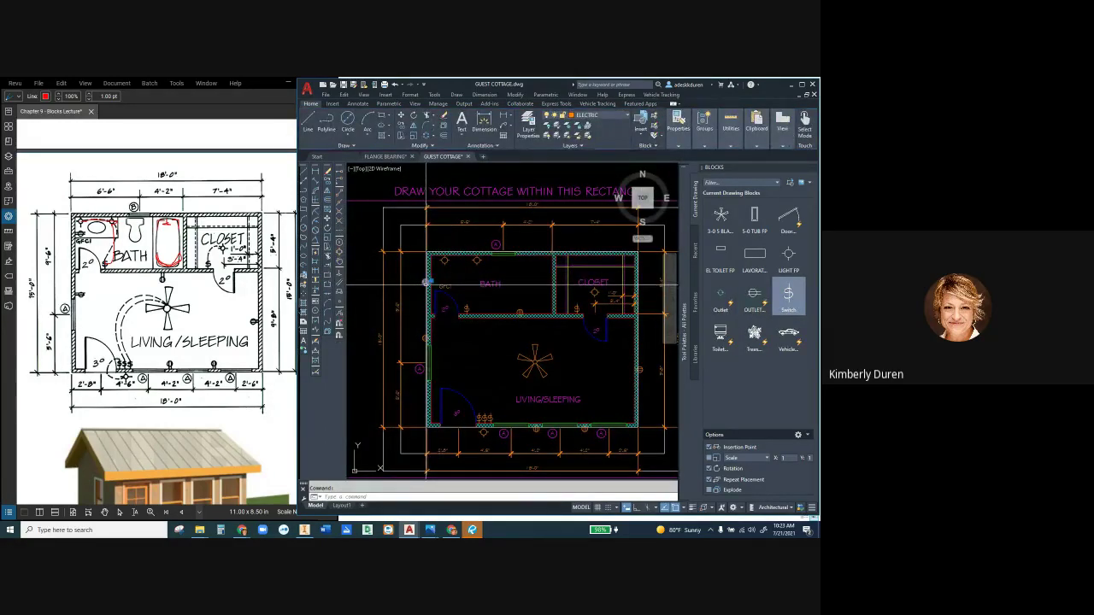
pyautogui.scroll(-2, 425, 282)
pyautogui.scroll(7, 420, 278)
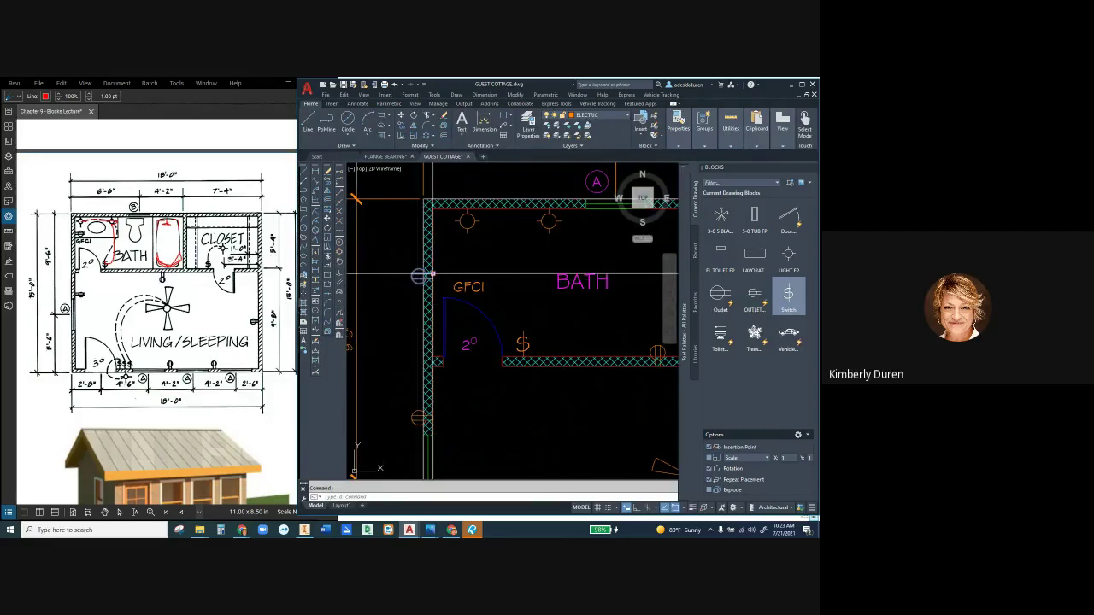
pyautogui.write('ro')
pyautogui.press('Return')
pyautogui.click(419, 276)
pyautogui.press('Return')
pyautogui.click(419, 275)
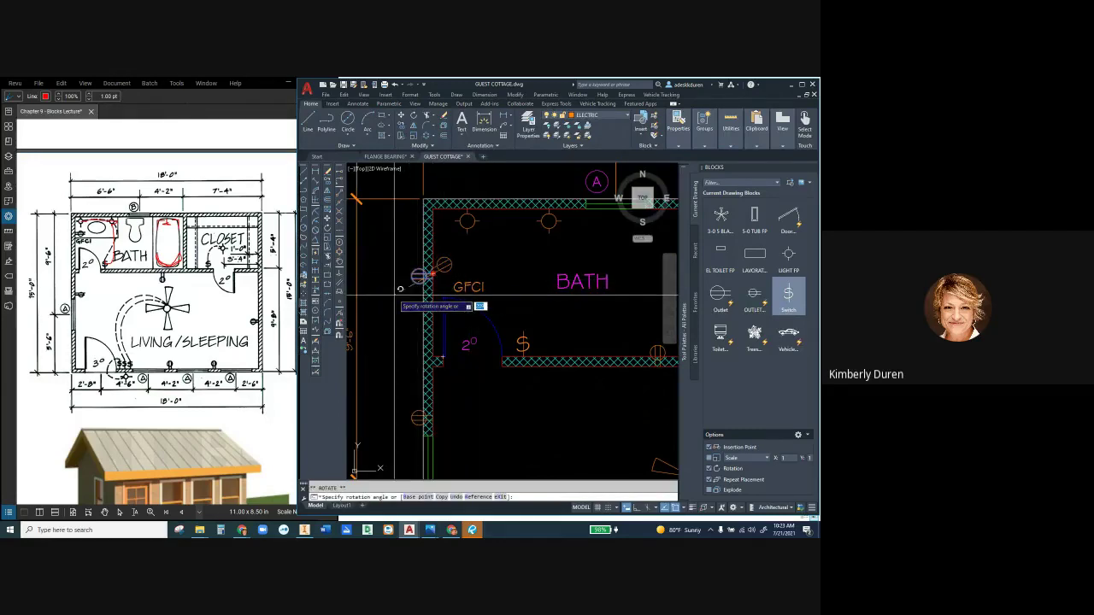
pyautogui.press('F8')
pyautogui.click(380, 289)
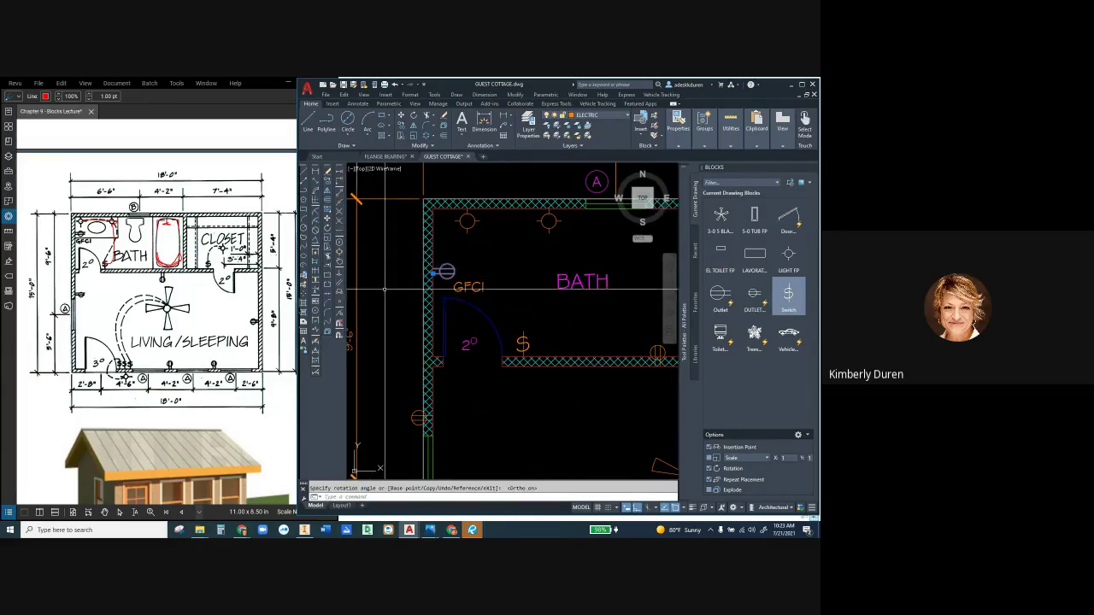
pyautogui.click(423, 419)
pyautogui.click(432, 415)
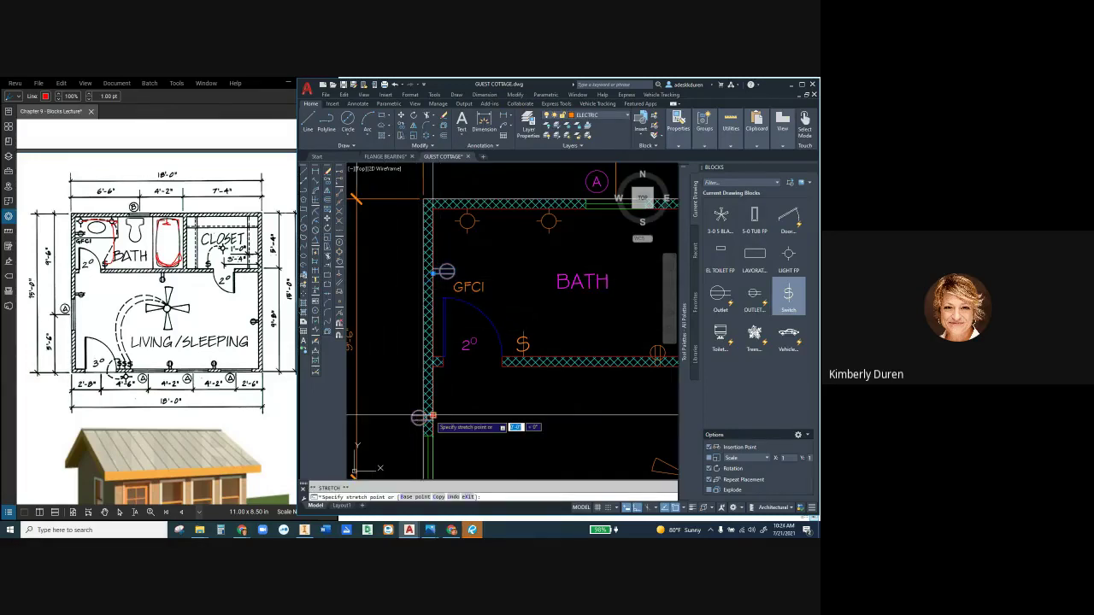
pyautogui.press('space')
pyautogui.press('space')
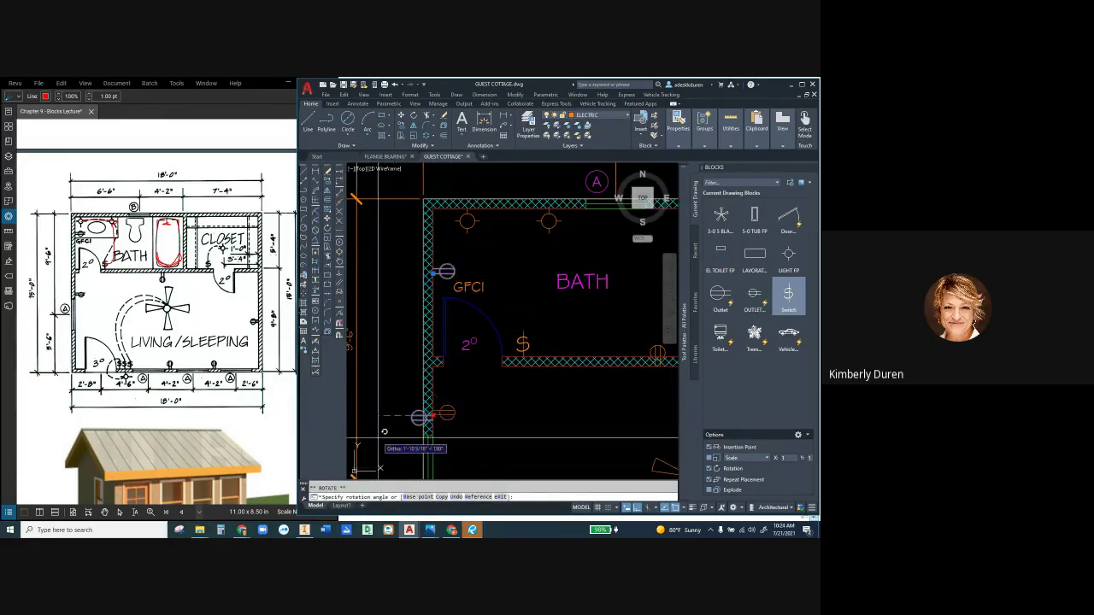
pyautogui.press('Escape')
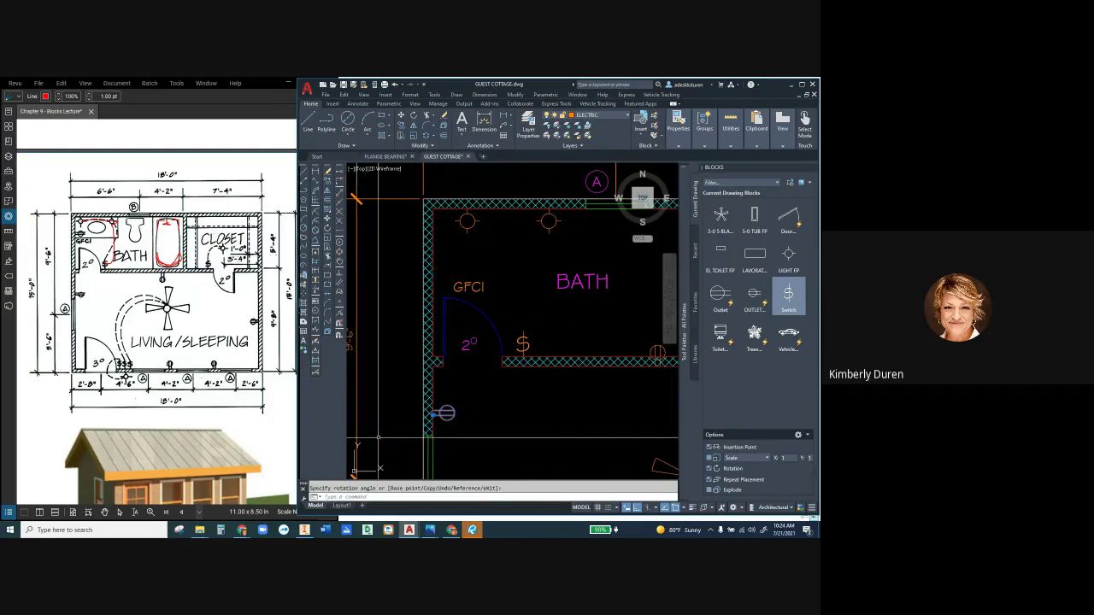
pyautogui.hotkey('ctrl', 'z')
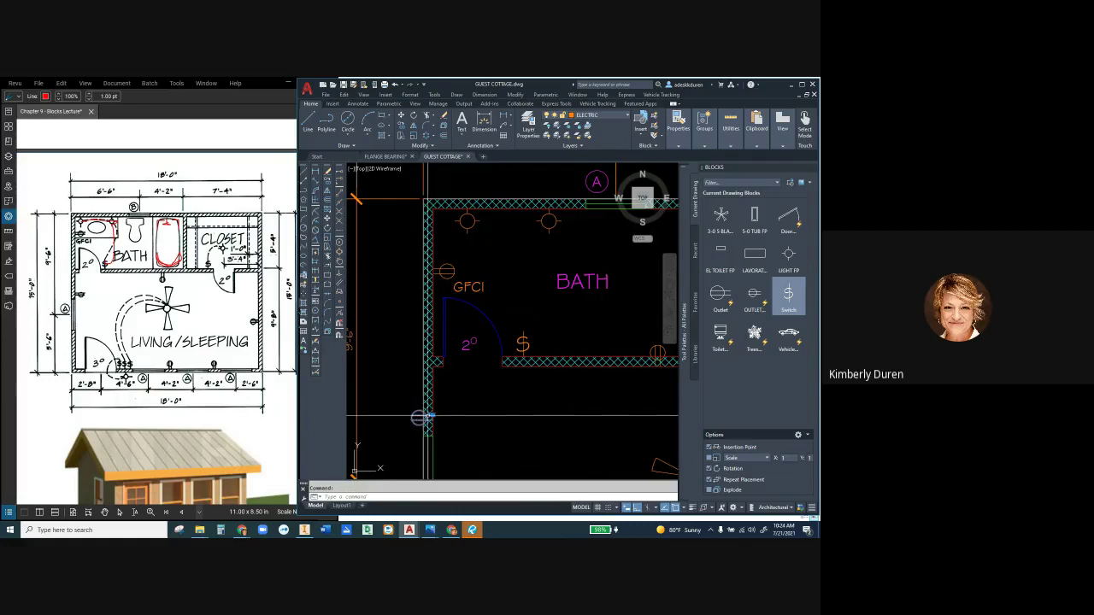
pyautogui.click(432, 416)
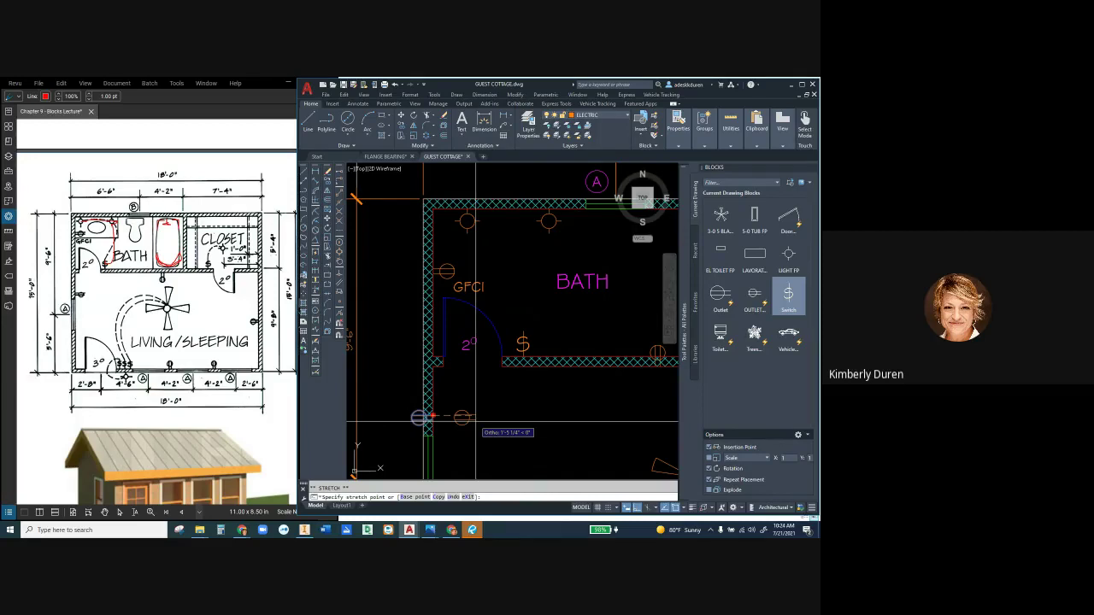
pyautogui.press('space')
pyautogui.press('space')
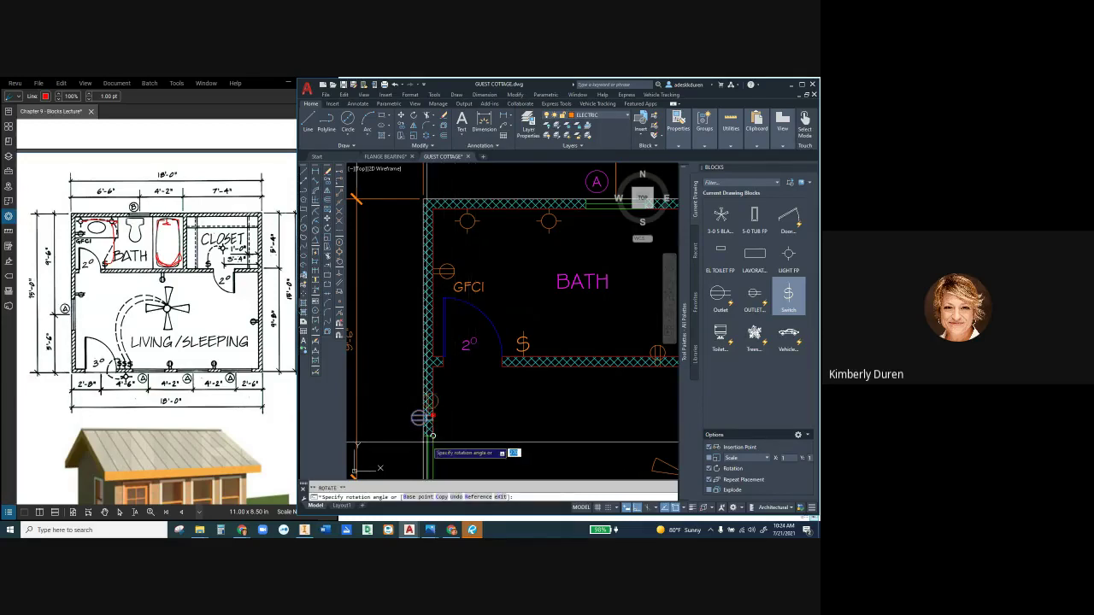
pyautogui.click(448, 427)
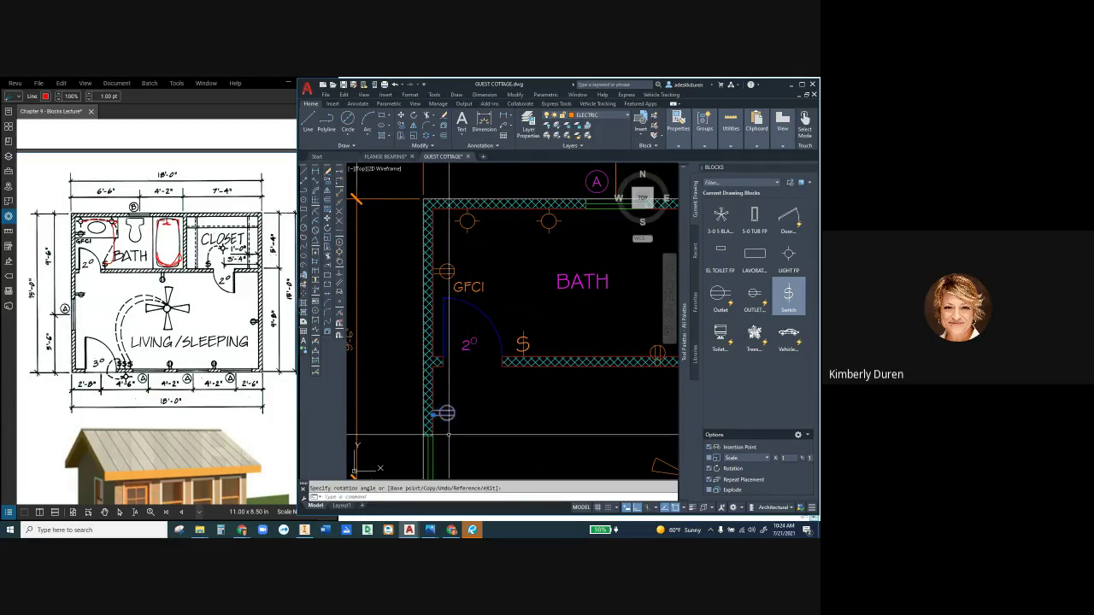
pyautogui.scroll(-2, 427, 389)
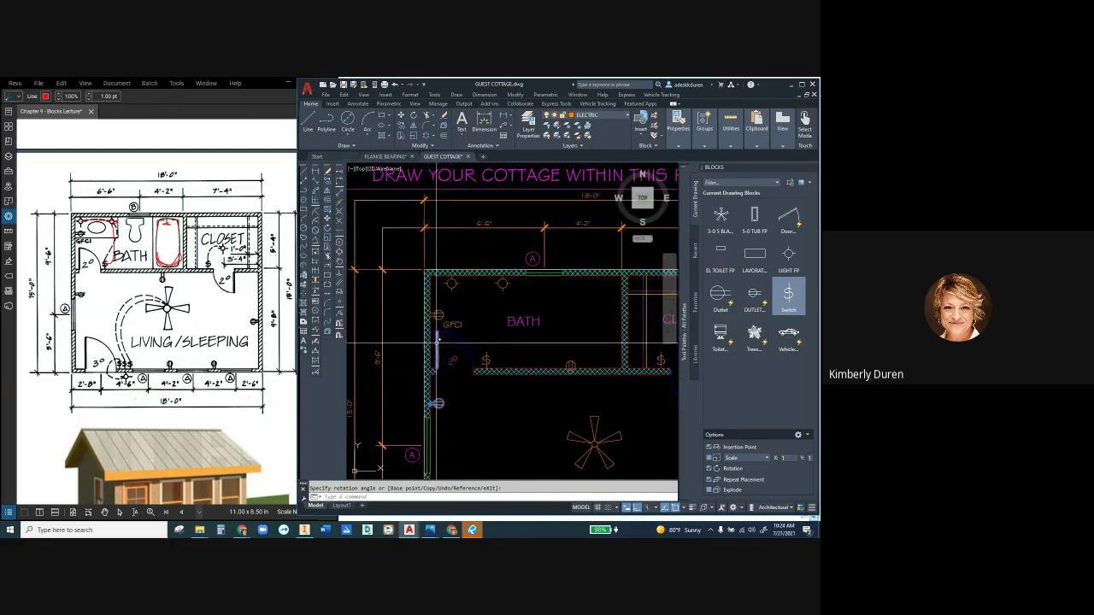
pyautogui.hotkey('ctrl', 'z')
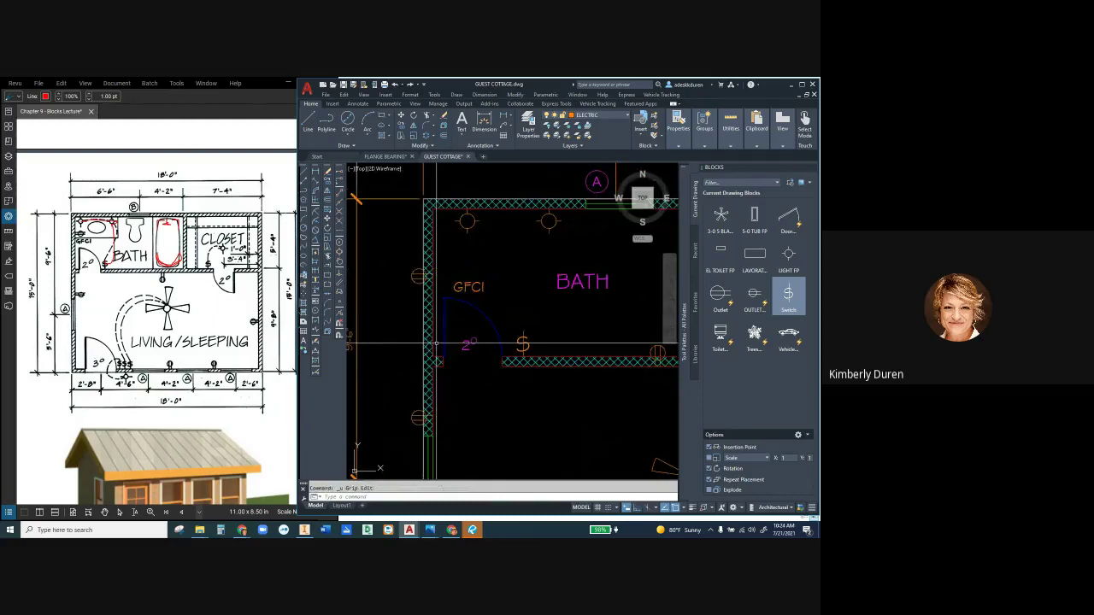
pyautogui.doubleClick(436, 345)
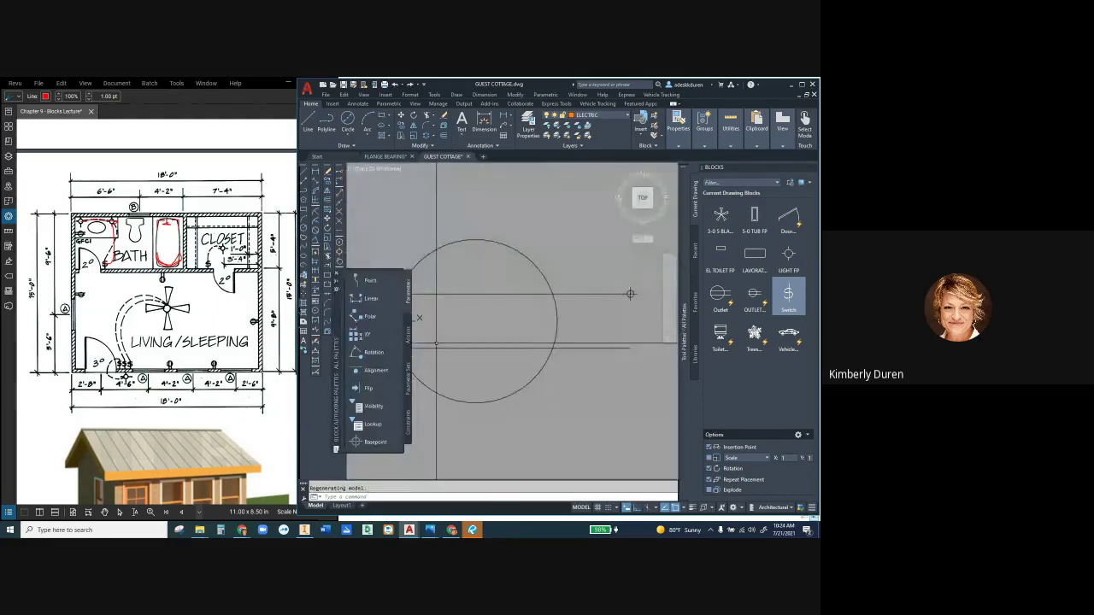
pyautogui.hotkey('ctrl', 'z')
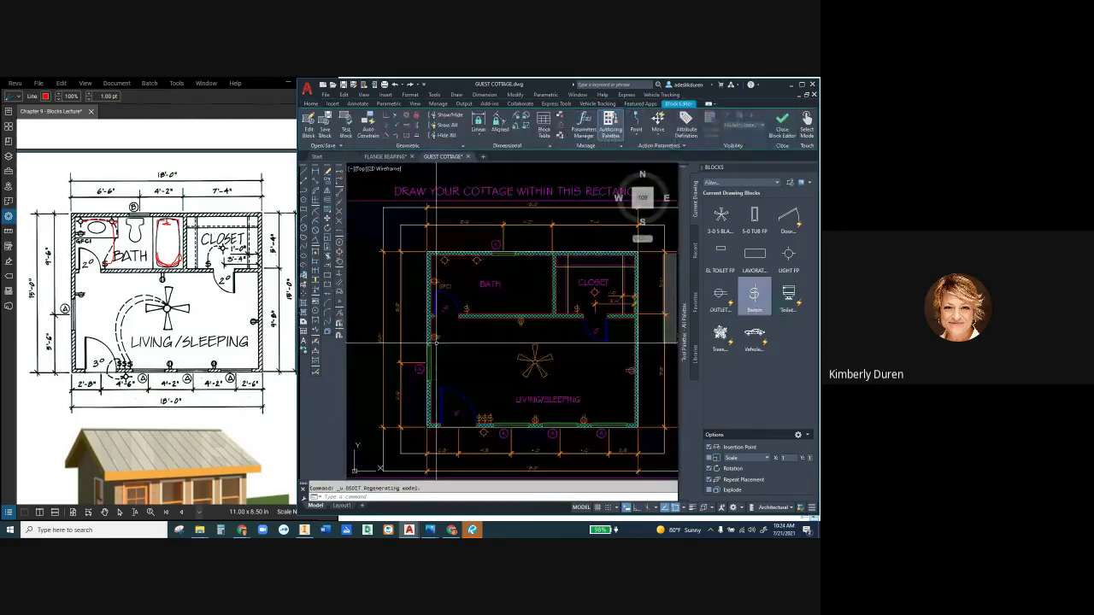
pyautogui.hotkey('ctrl', 'z')
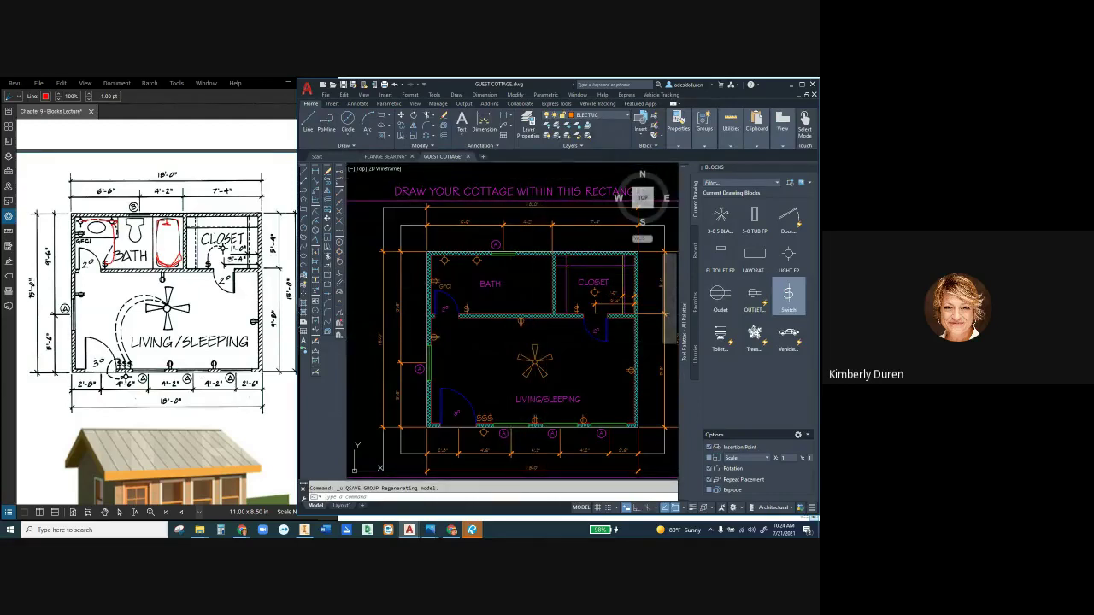
# - Make PLUMBING the current layer and insert the LAVATORY block in the bath's top-left corner
pyautogui.click(590, 115)
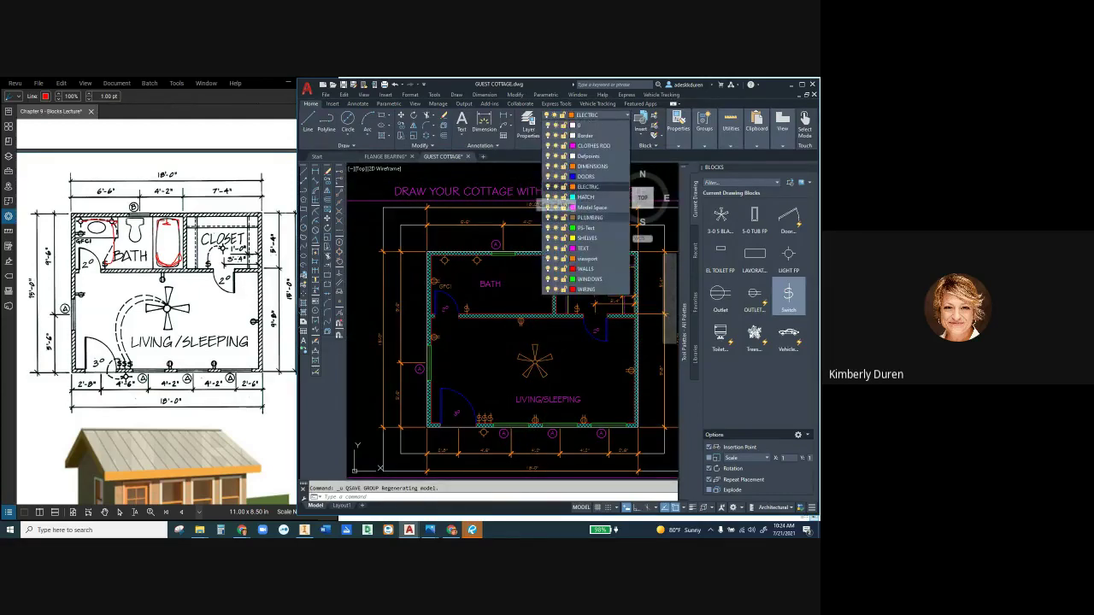
pyautogui.click(590, 217)
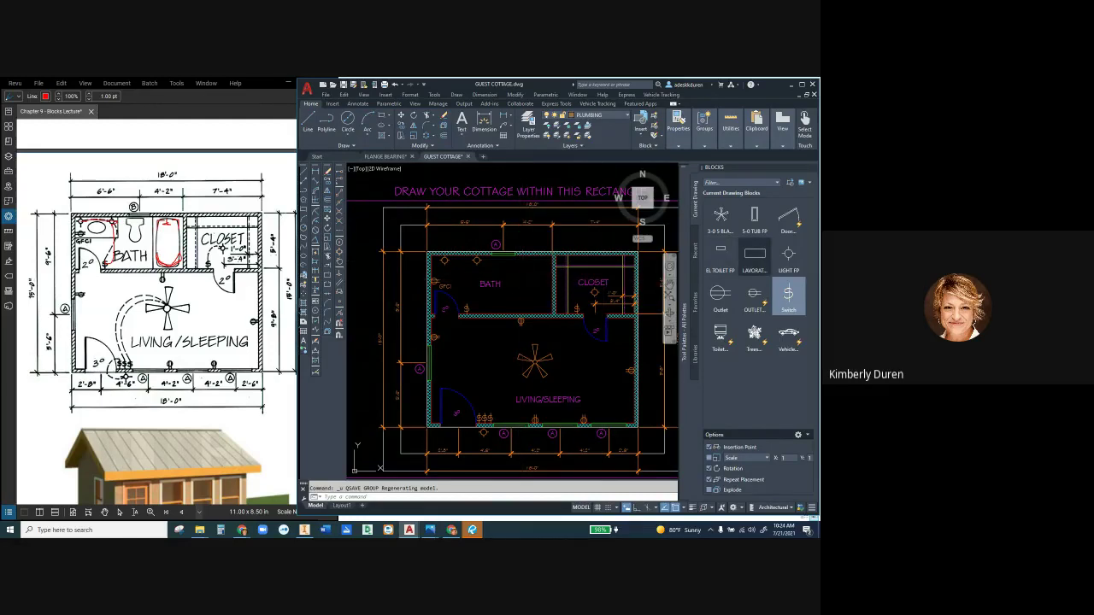
pyautogui.moveTo(754, 254)
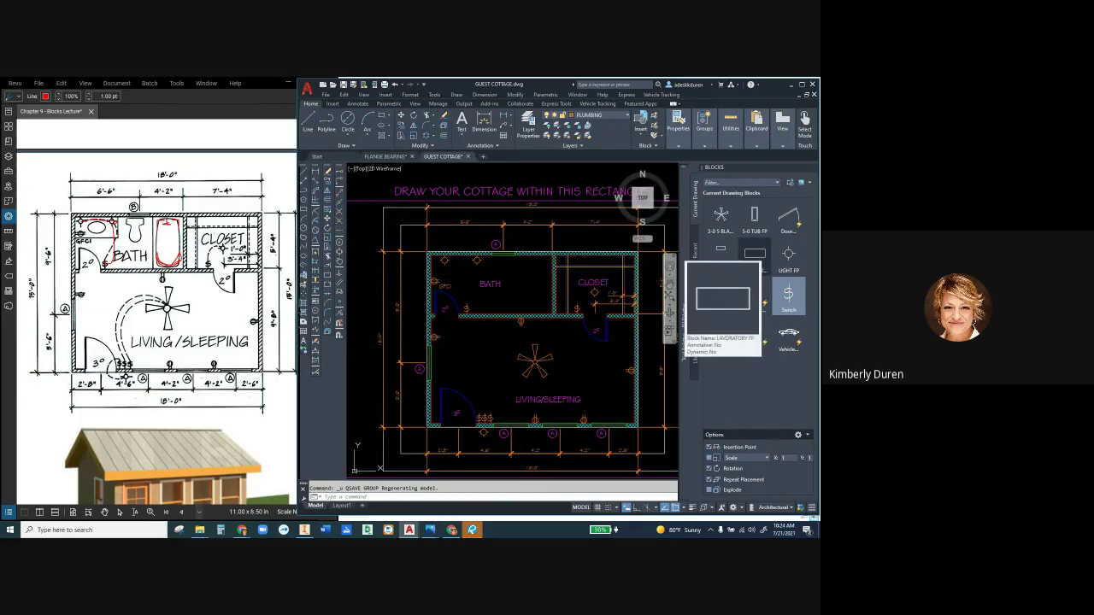
pyautogui.click(754, 254)
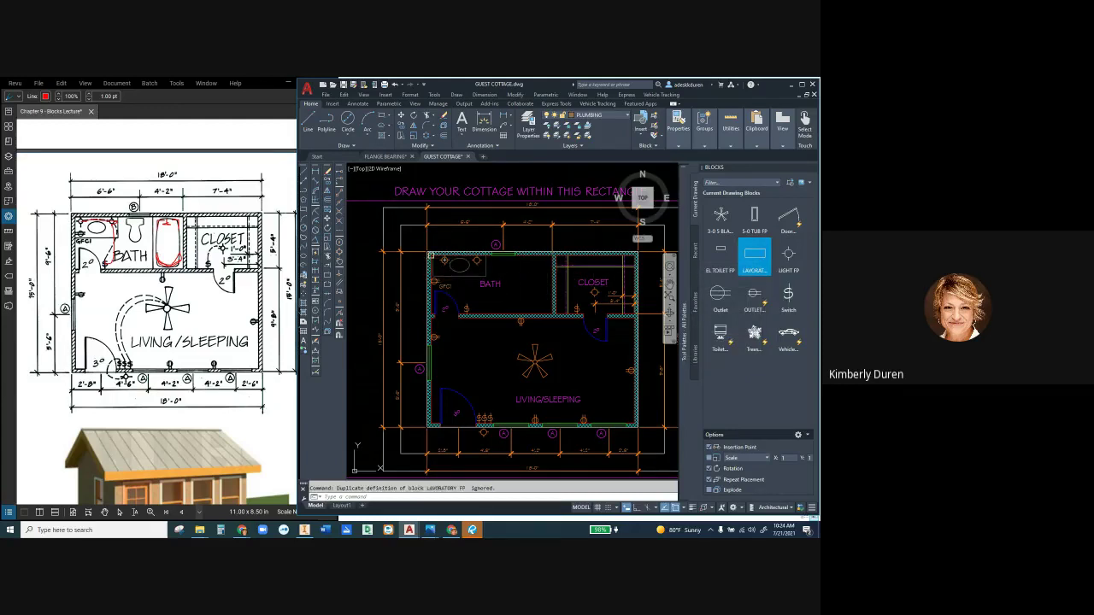
pyautogui.click(431, 256)
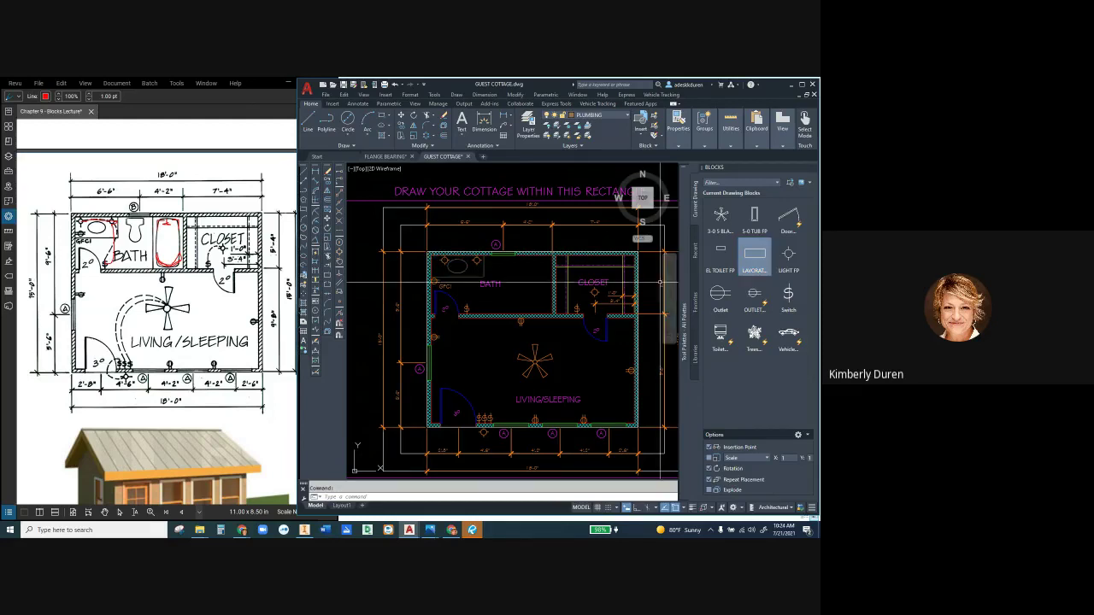
# - Reposition the lavatory by its insertion-point grip against the bathroom's top wall
pyautogui.scroll(4, 445, 260)
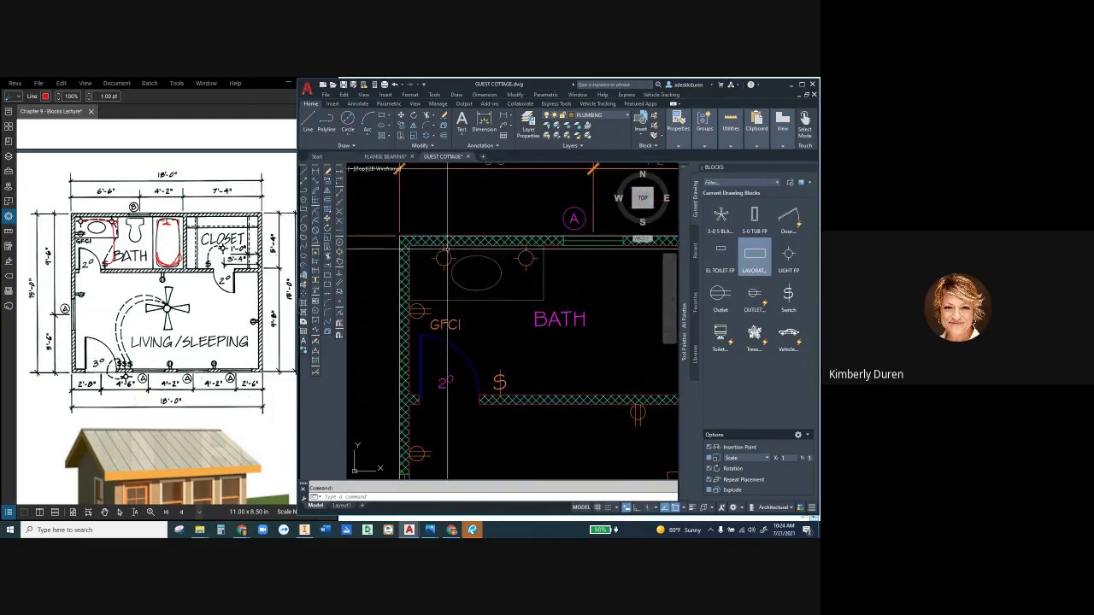
pyautogui.click(445, 258)
pyautogui.click(444, 247)
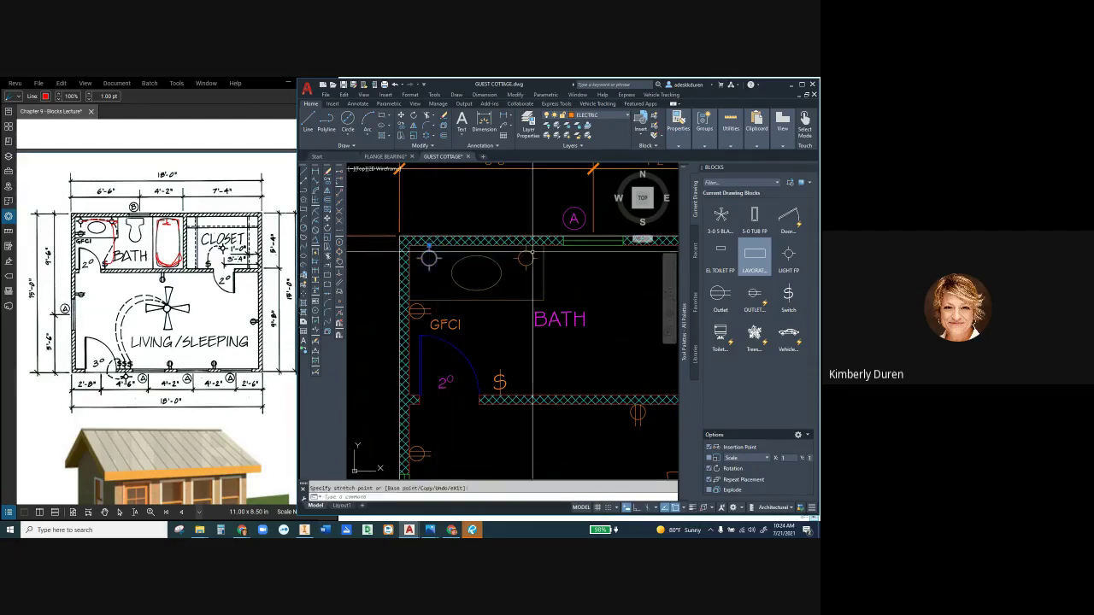
pyautogui.press('Escape')
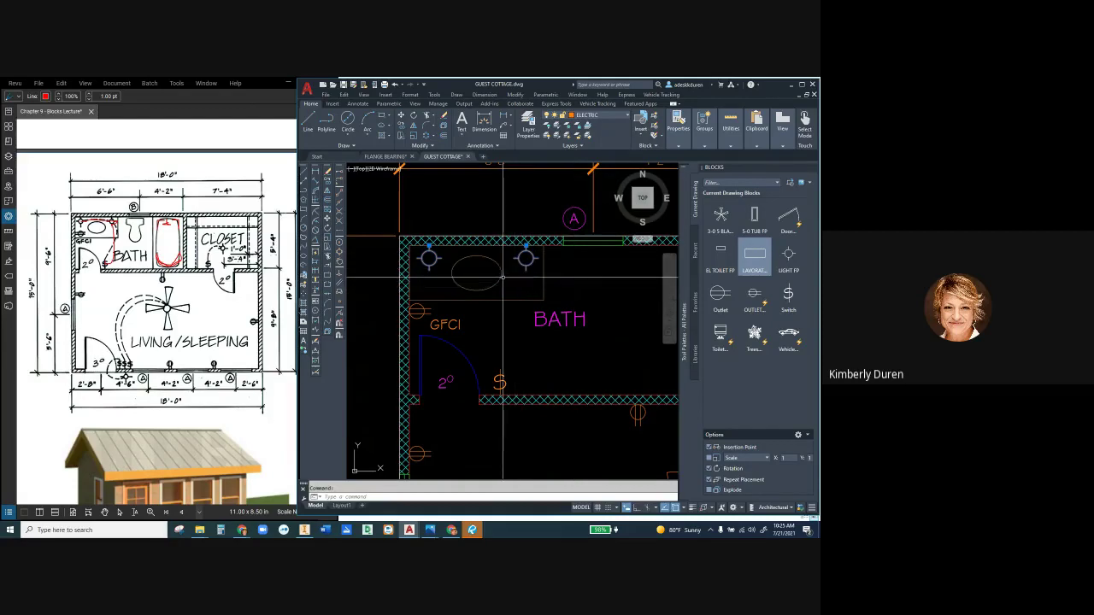
pyautogui.press('Escape')
pyautogui.scroll(-2, 433, 272)
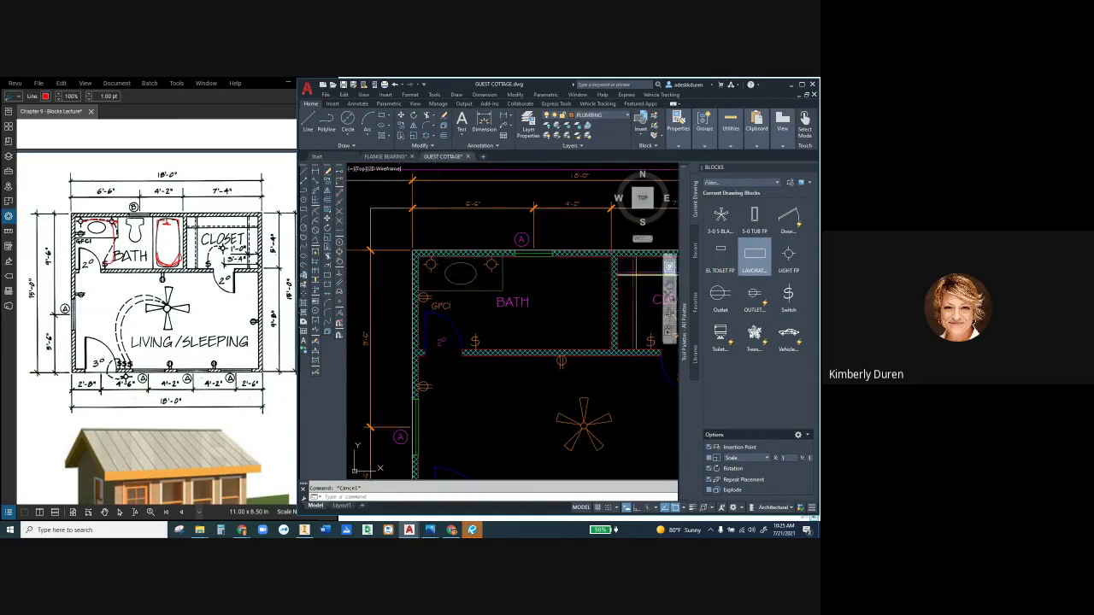
pyautogui.hotkey('ctrl', '3')
pyautogui.hotkey('ctrl', '3')
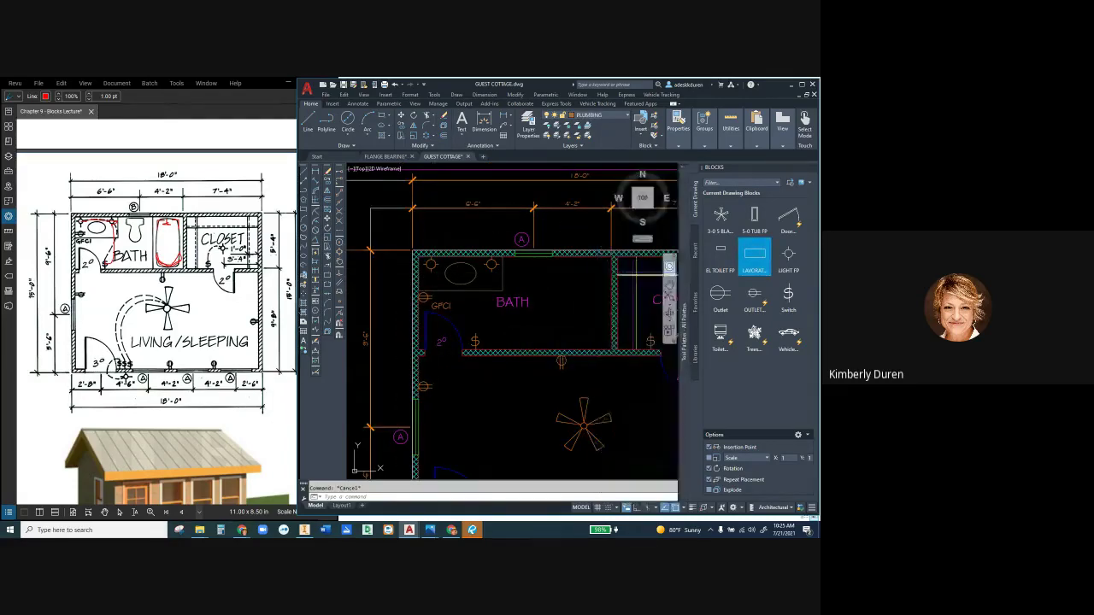
# - Insert the 5-0 TUB FP block and place a Toilet - Imperial at the top wall's midpoint
pyautogui.click(755, 218)
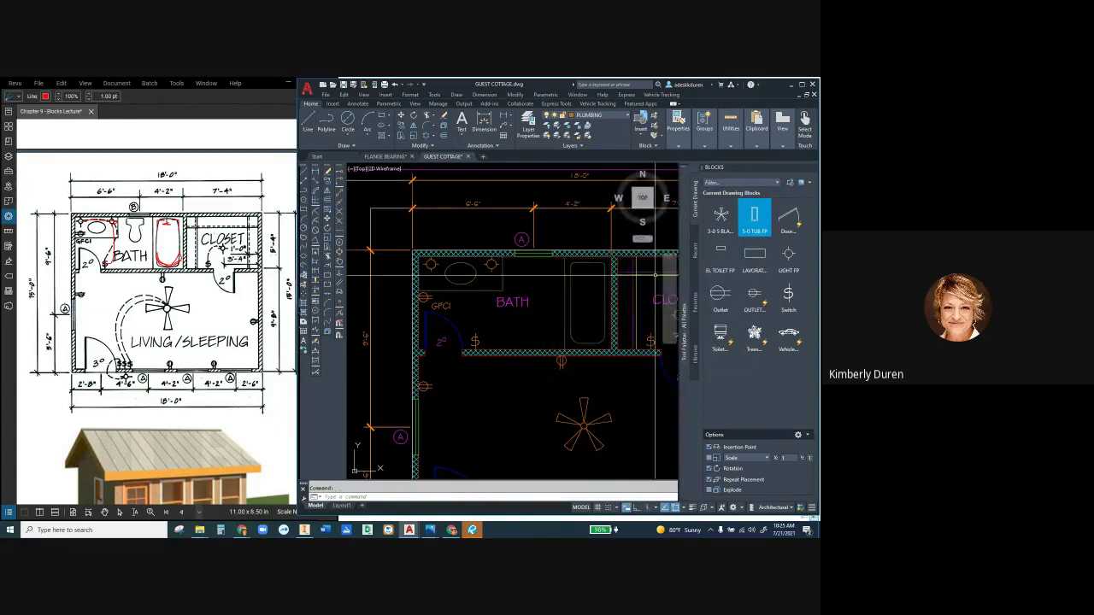
pyautogui.click(590, 303)
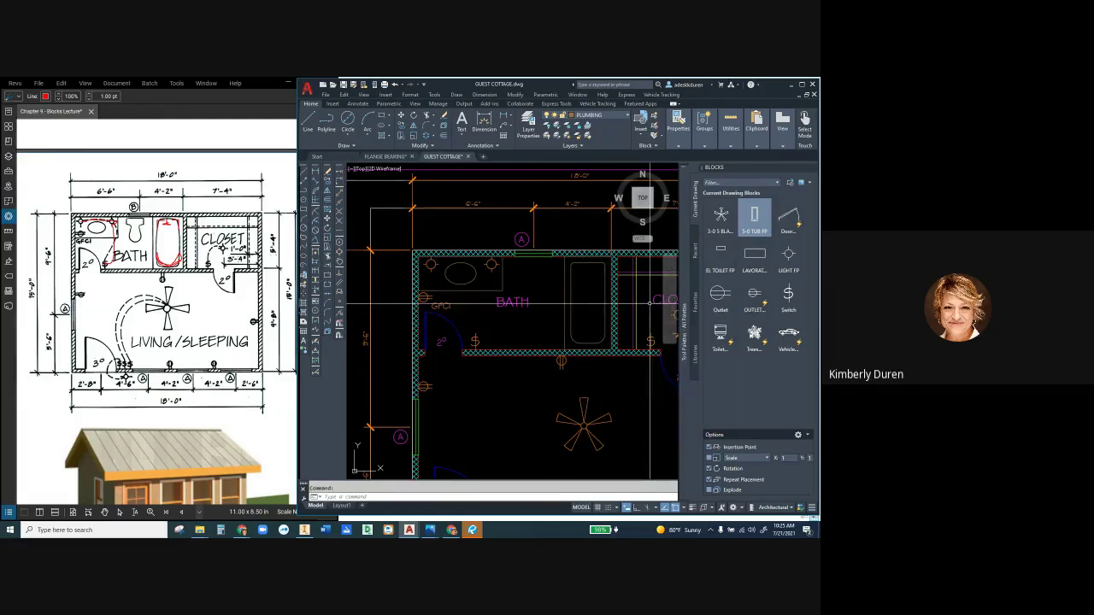
pyautogui.hotkey('ctrl', '3')
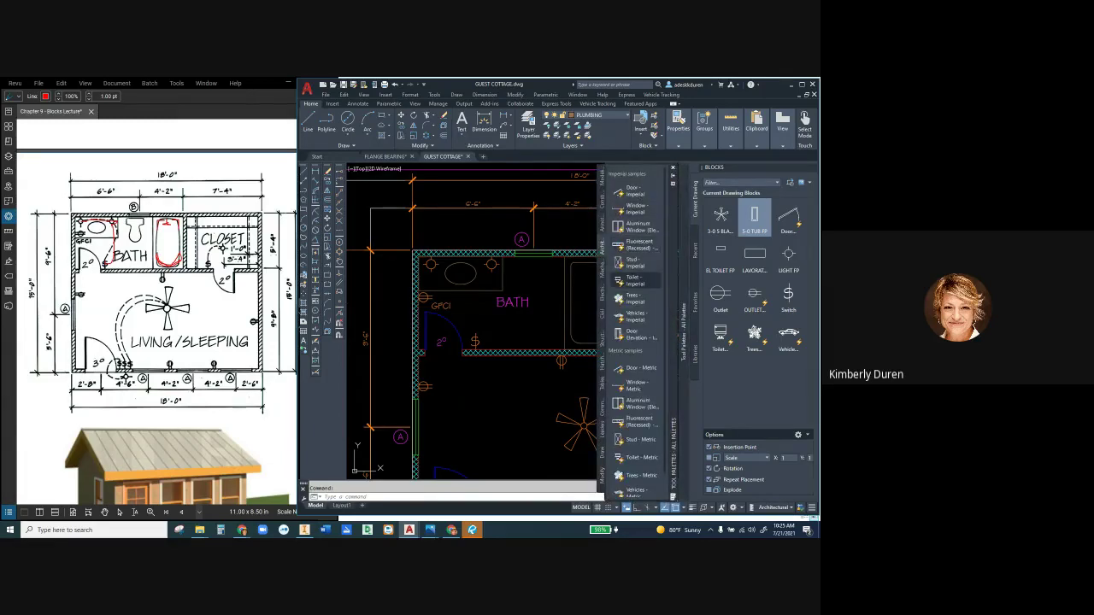
pyautogui.click(634, 280)
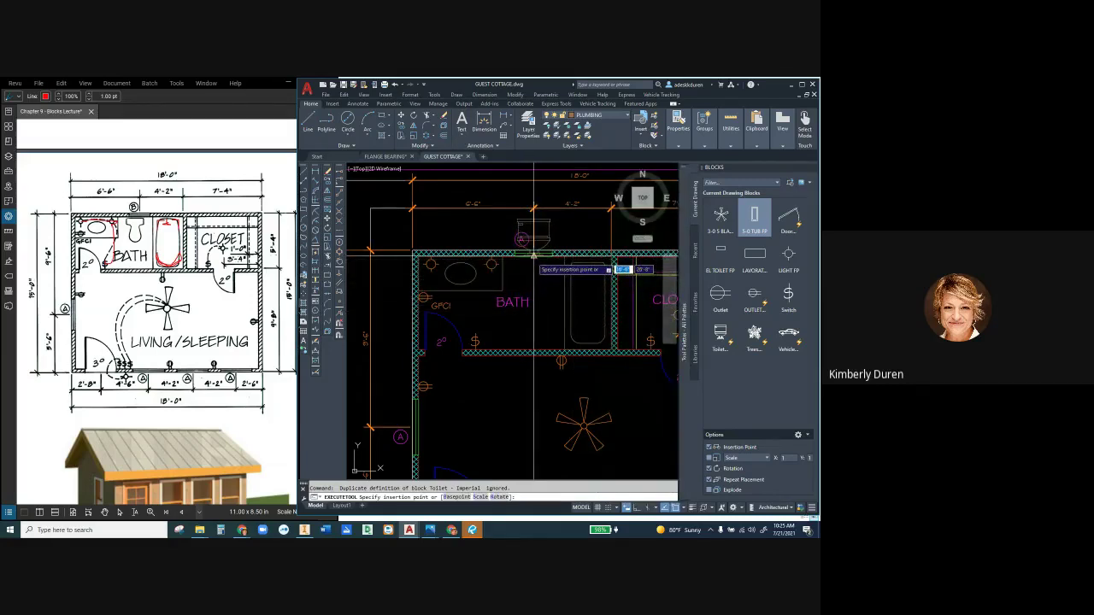
pyautogui.click(533, 255)
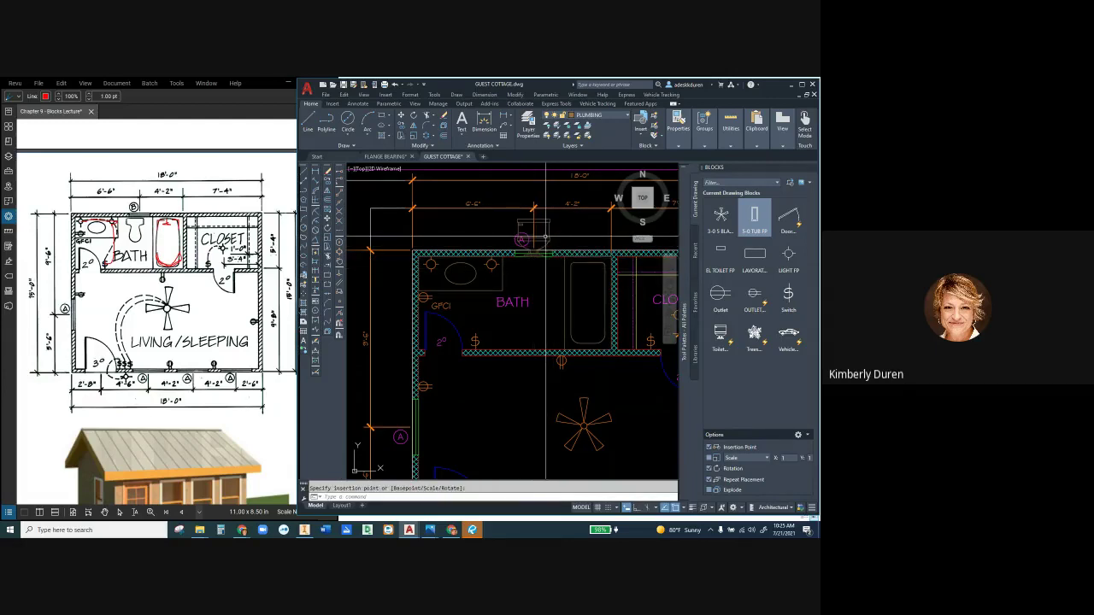
pyautogui.click(545, 240)
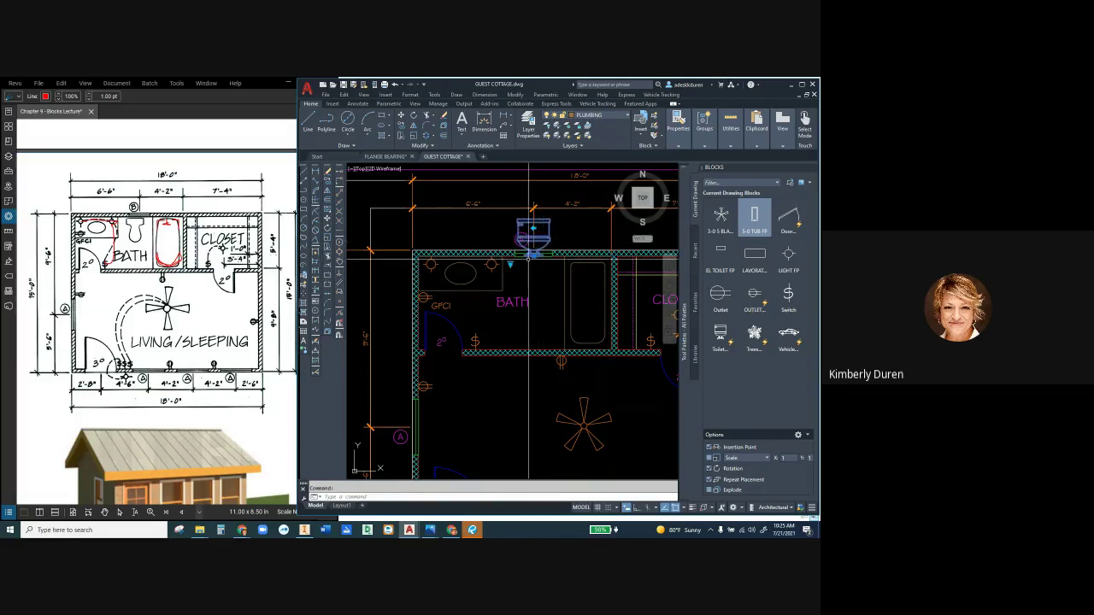
# - Switch the toilet to Elongated (Plan) and move it 2 units down with Ortho on
pyautogui.click(510, 264)
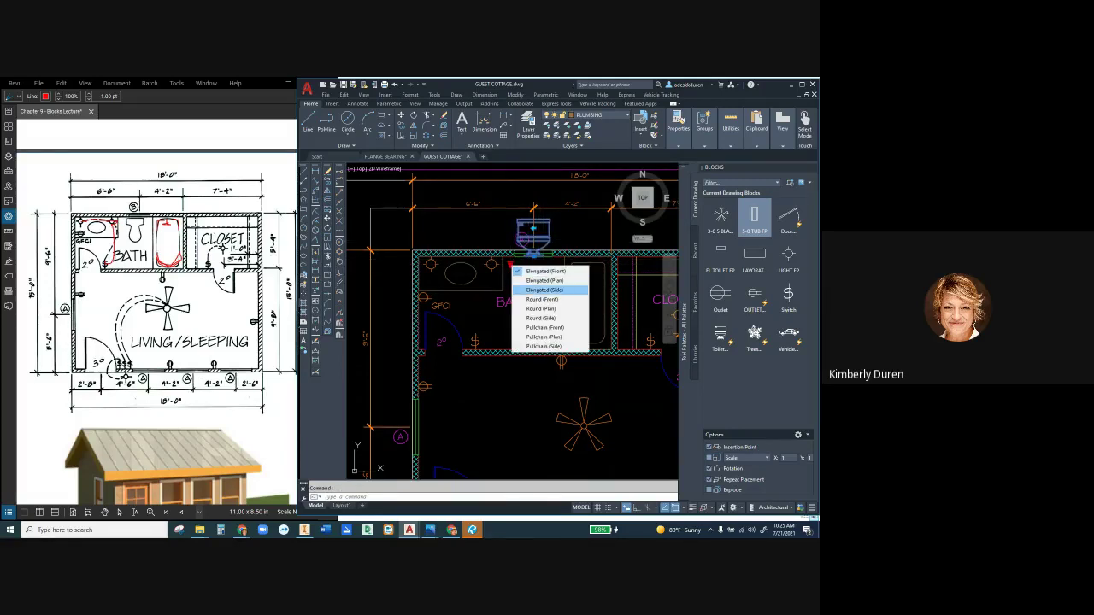
pyautogui.click(544, 280)
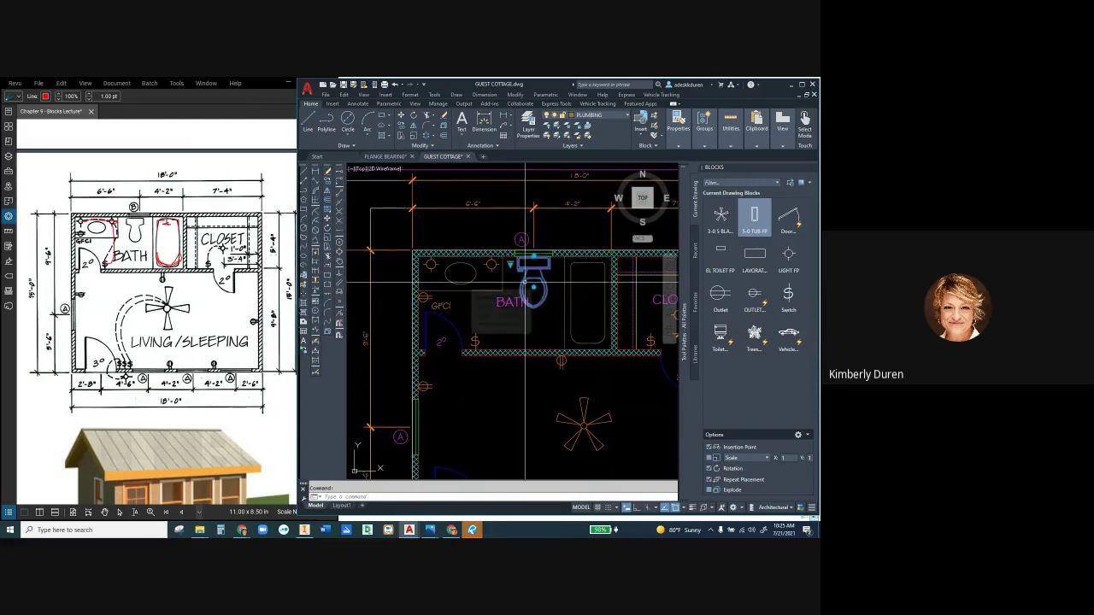
pyautogui.scroll(2, 535, 254)
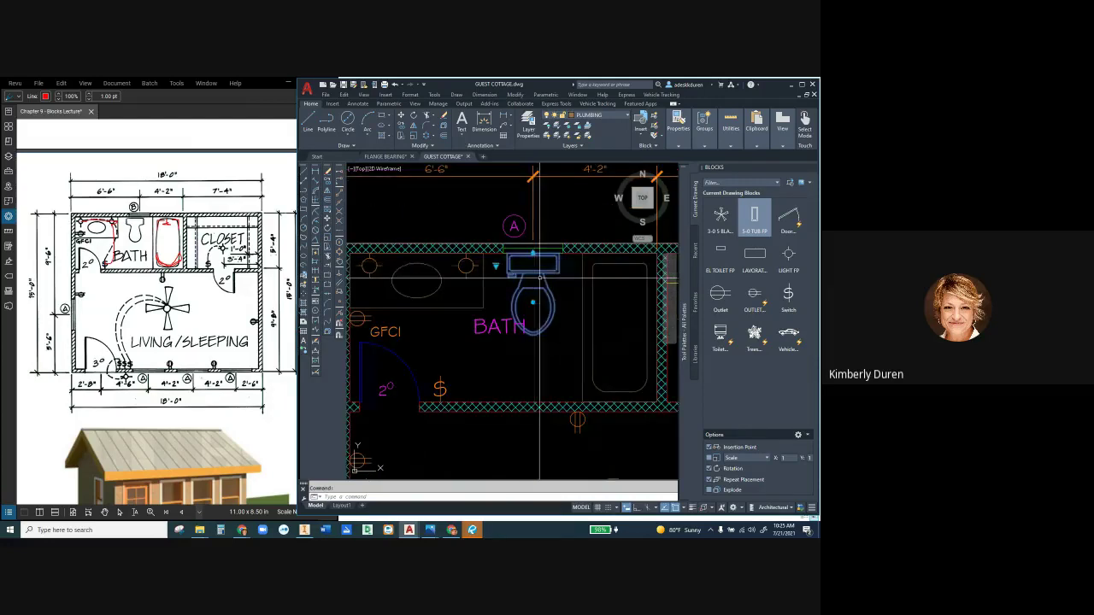
pyautogui.write('m')
pyautogui.press('Return')
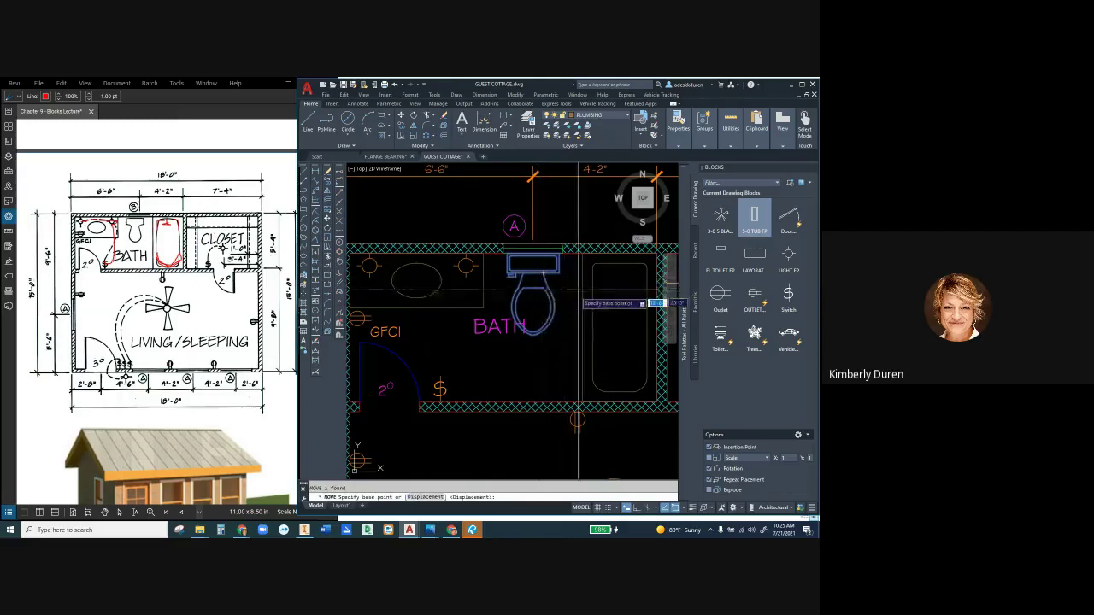
pyautogui.click(568, 284)
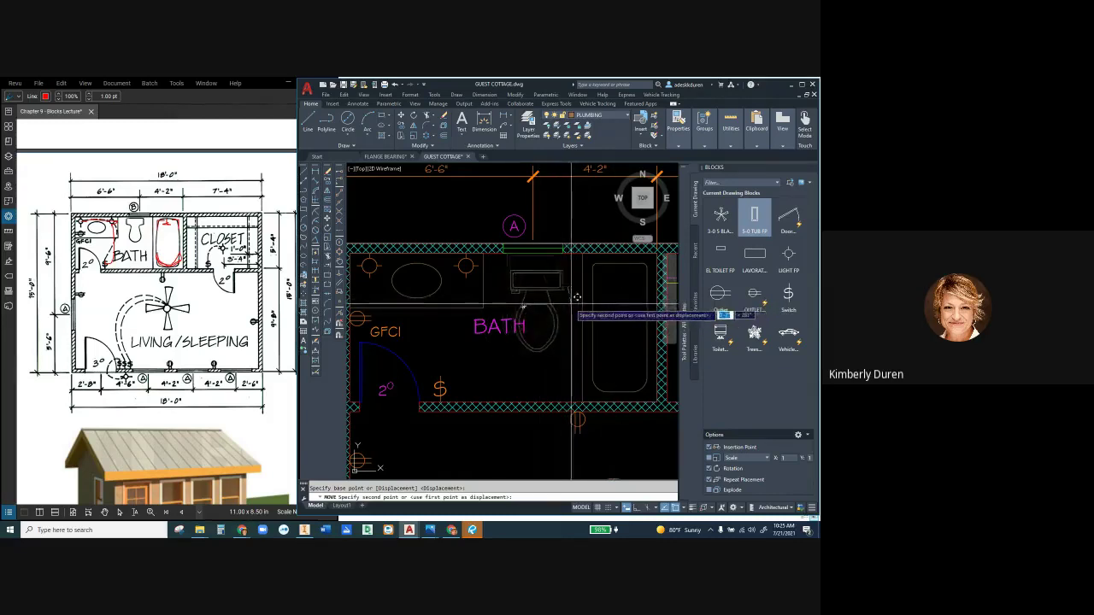
pyautogui.press('F8')
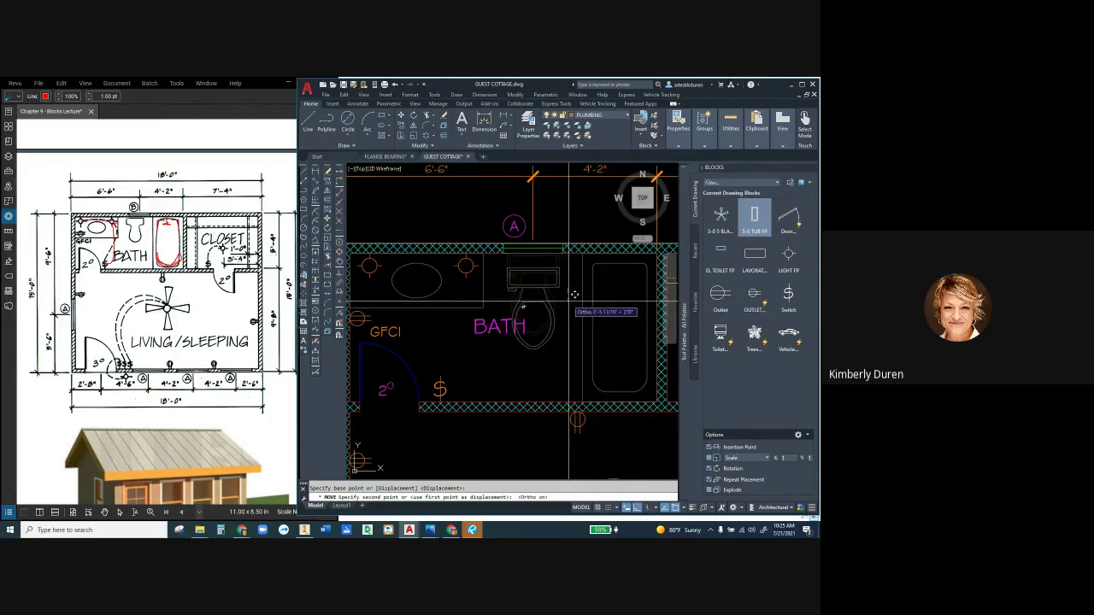
pyautogui.write('2')
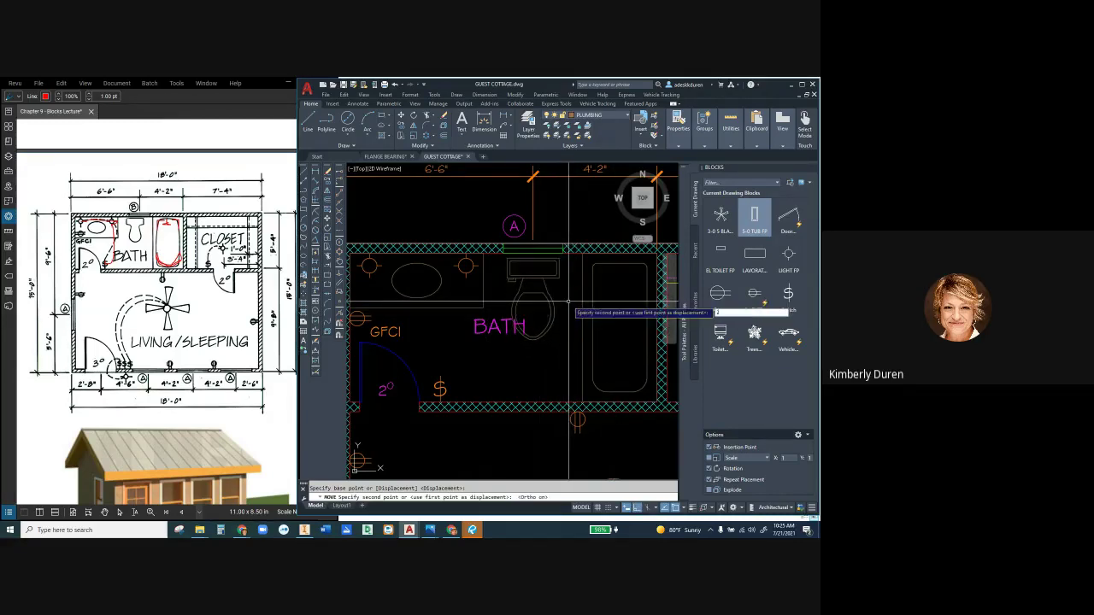
pyautogui.press('Return')
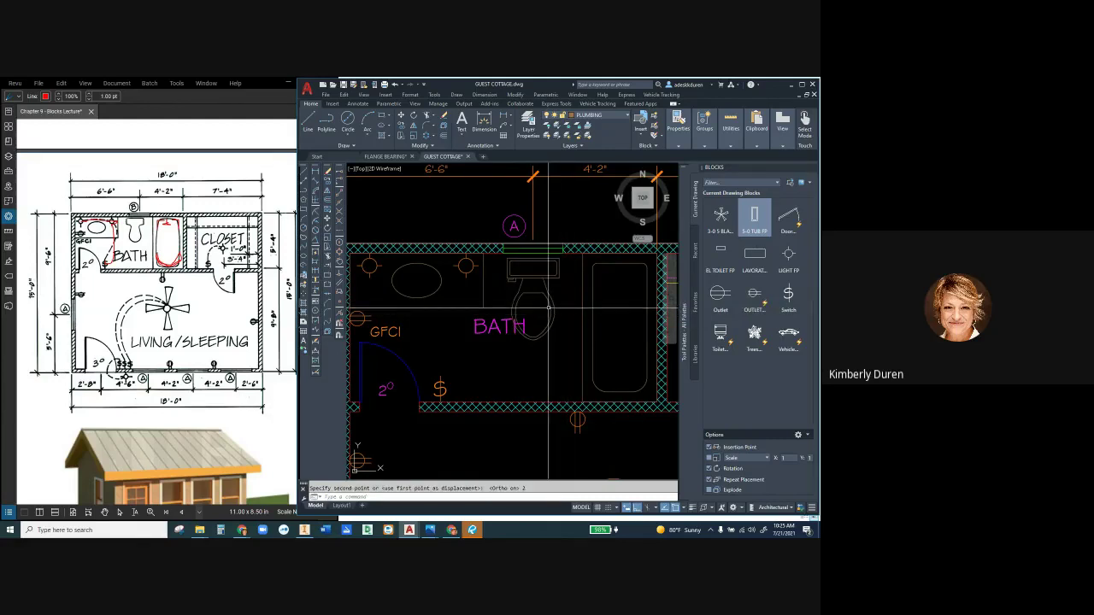
# - Drag the BATH label lower in the bathroom and fix the tub in the top-right corner
pyautogui.click(473, 332)
pyautogui.click(472, 332)
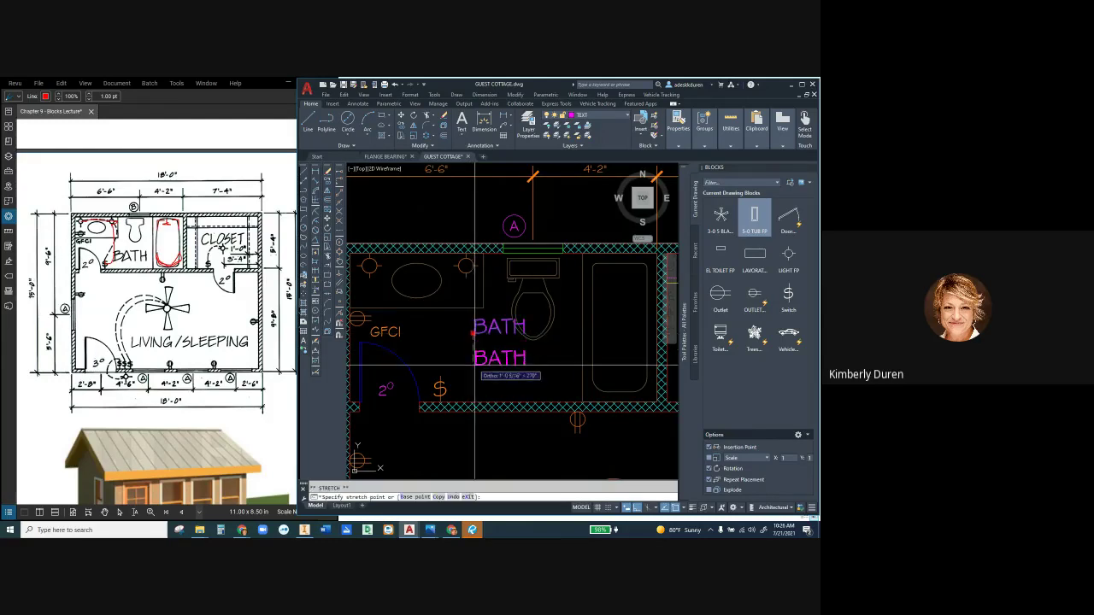
pyautogui.click(473, 364)
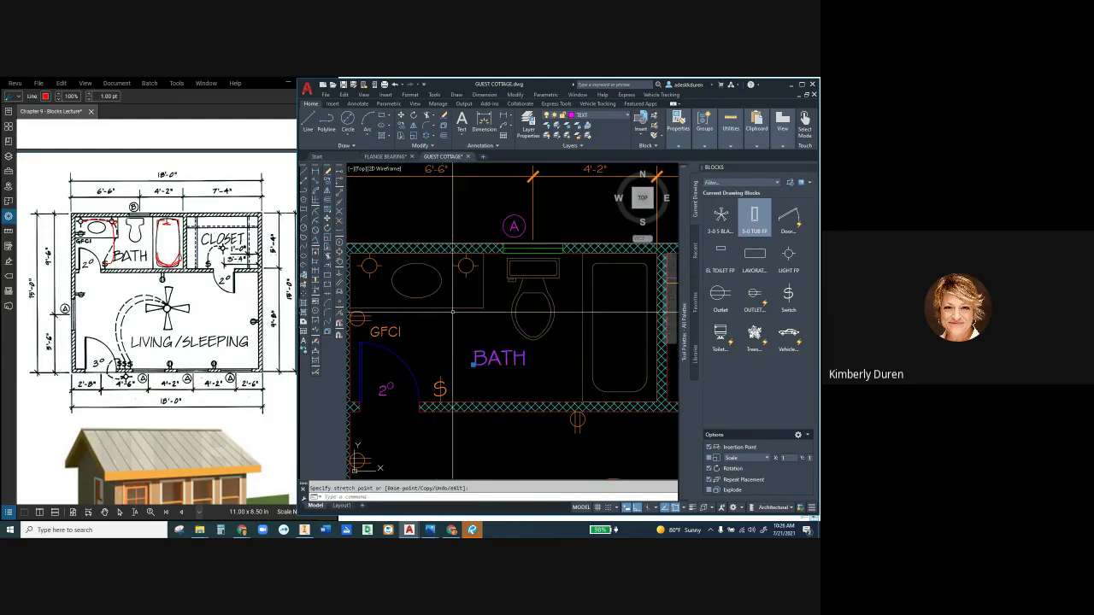
pyautogui.scroll(-4, 453, 312)
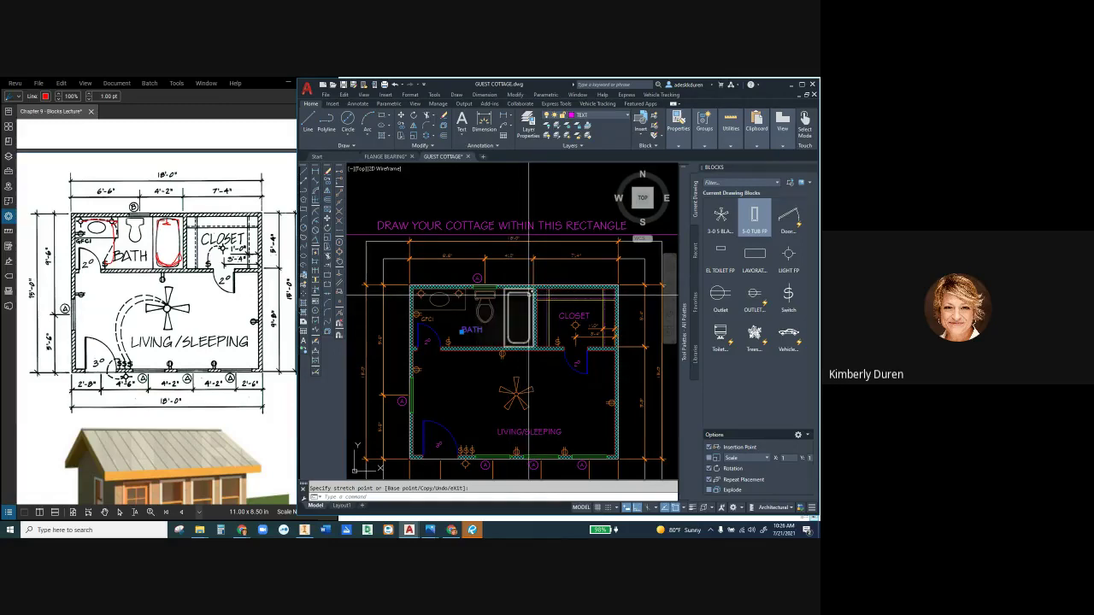
pyautogui.click(528, 289)
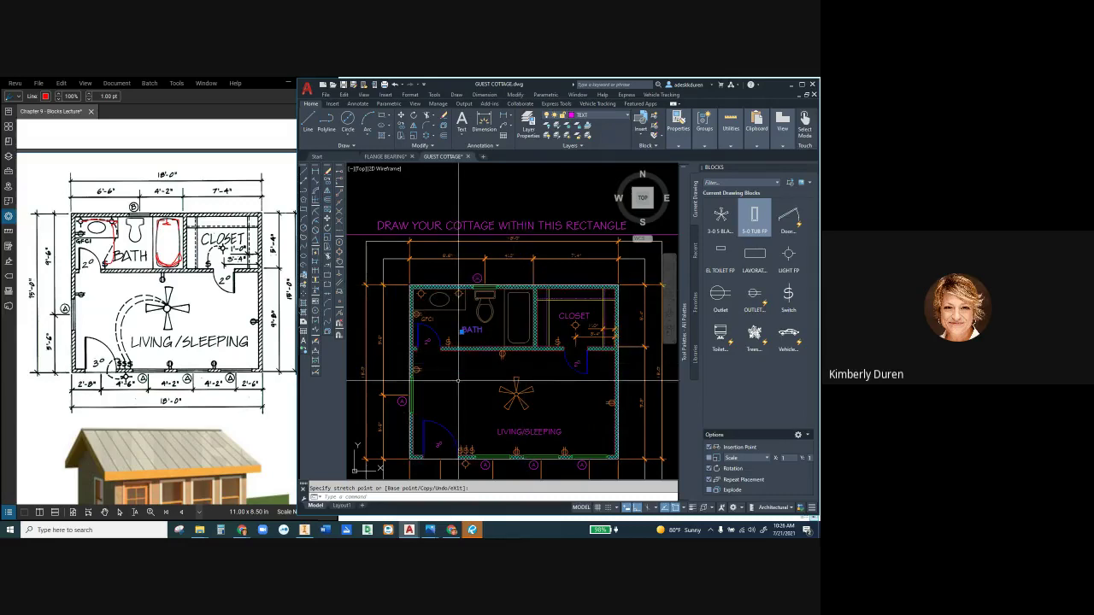
pyautogui.press('Escape')
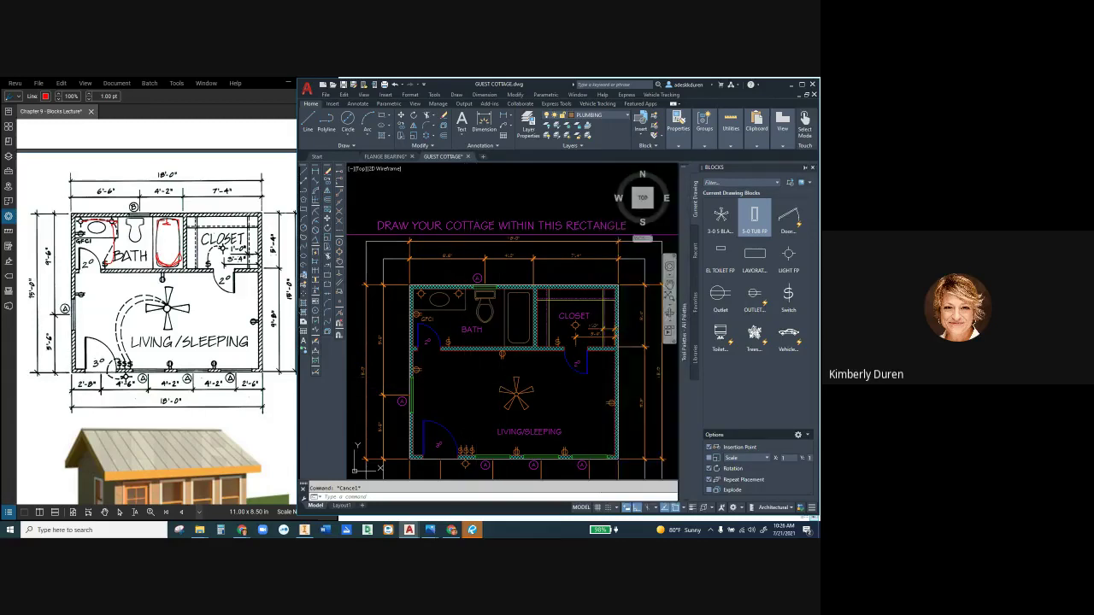
# - Set WIRING as the current layer and expand the Draw panel's extra tools
pyautogui.scroll(-3, 568, 352)
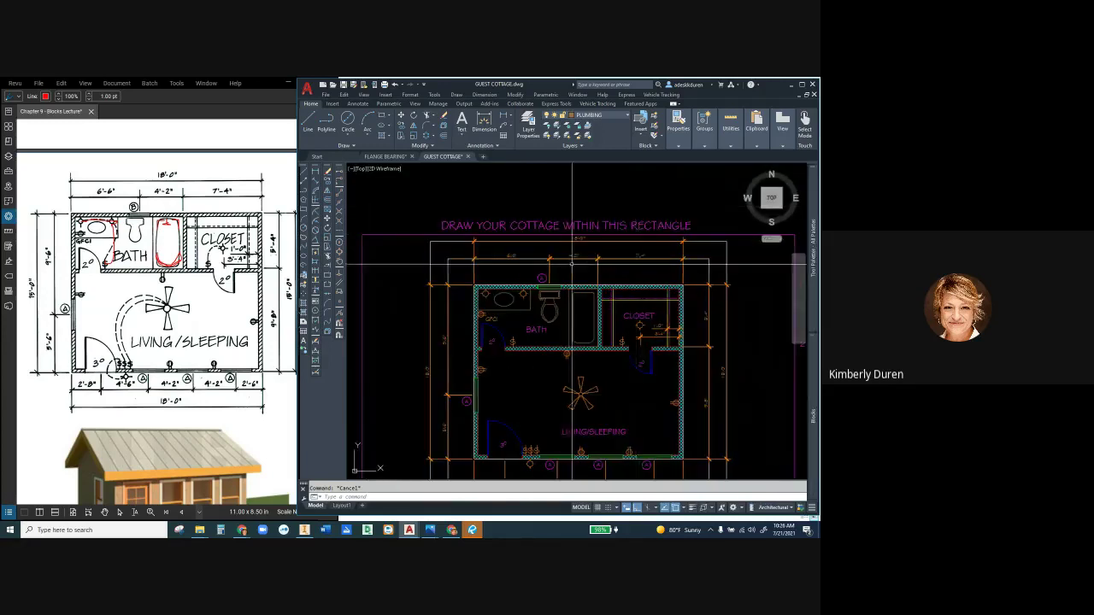
pyautogui.scroll(3, 569, 353)
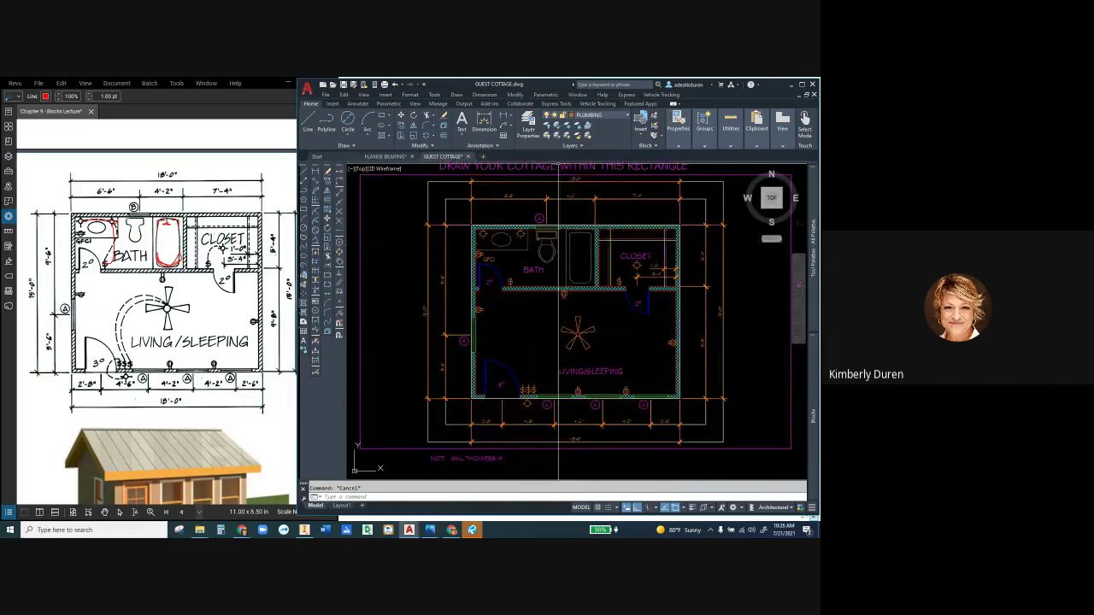
pyautogui.click(590, 115)
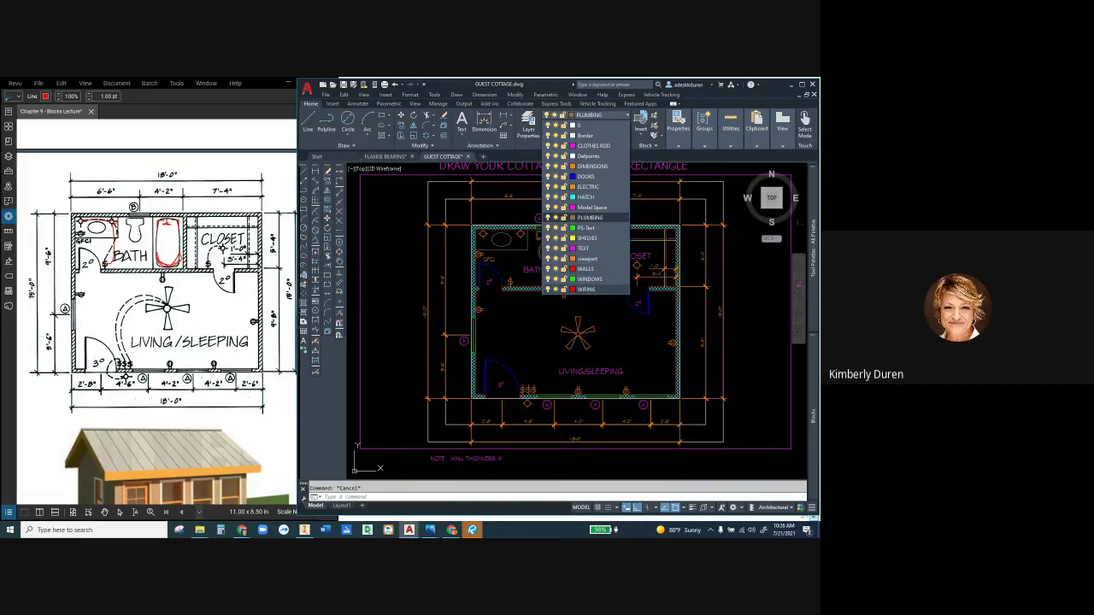
pyautogui.click(586, 289)
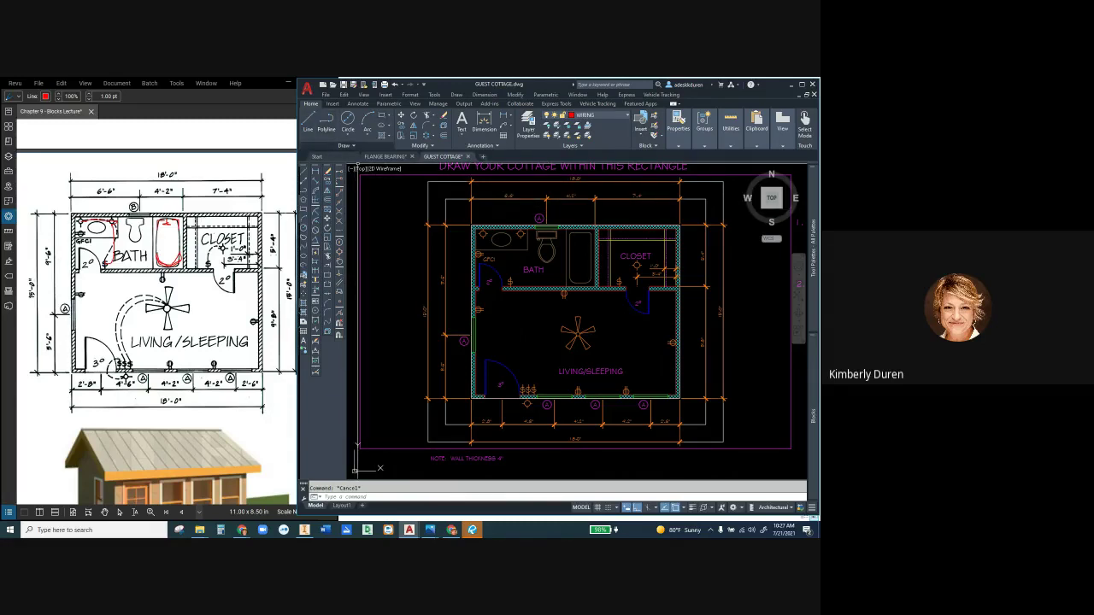
pyautogui.click(345, 145)
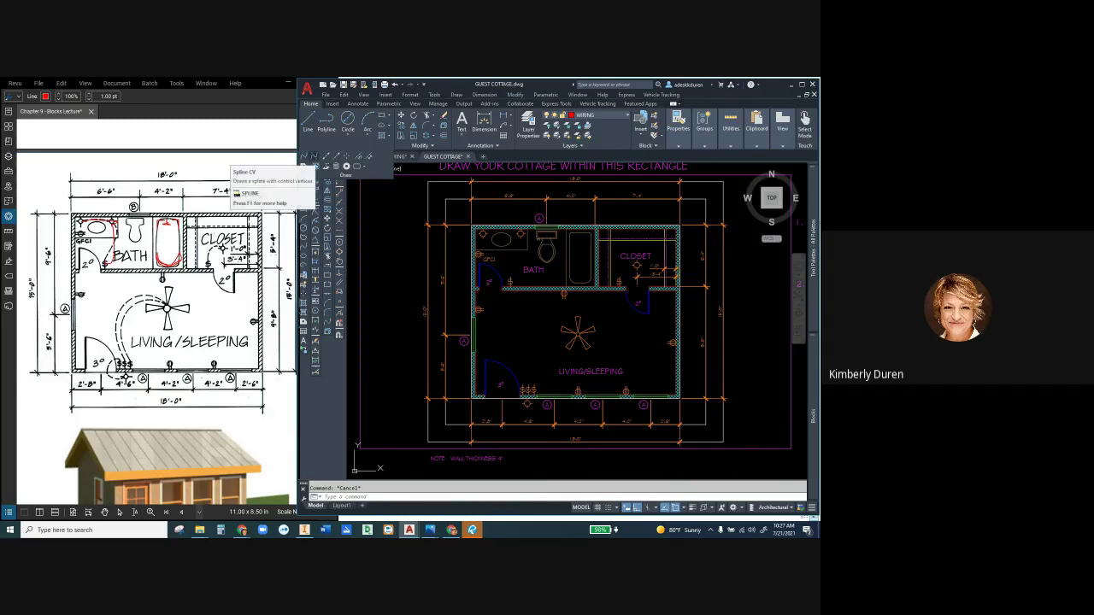
pyautogui.rightClick(314, 158)
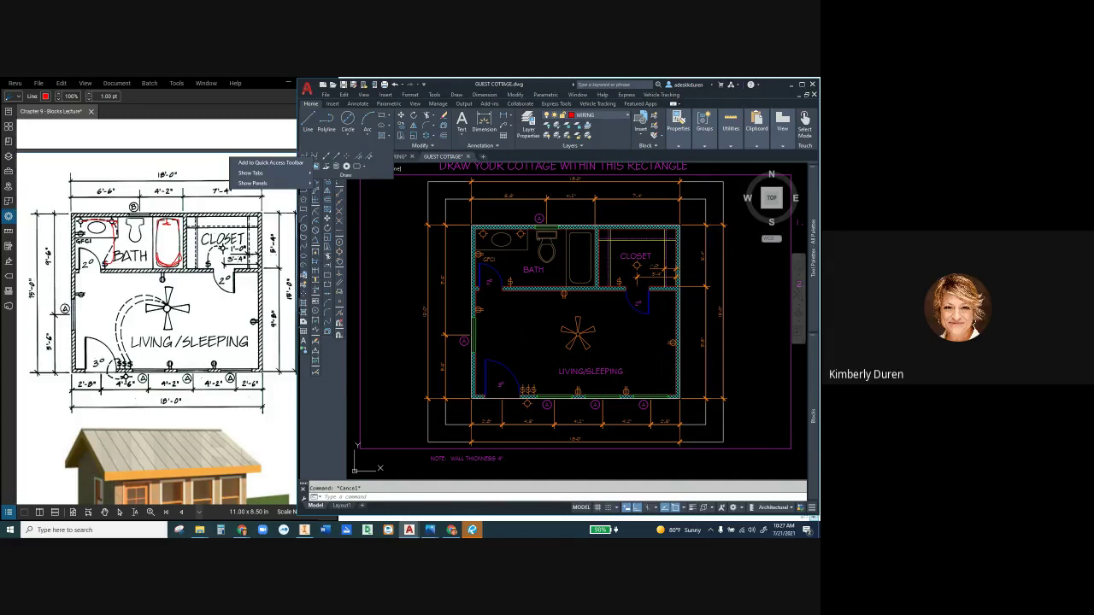
# - With Ortho off, draw a fit-point spline from the $$$ switches up to the ceiling fan centre
pyautogui.press('Escape')
pyautogui.click(304, 157)
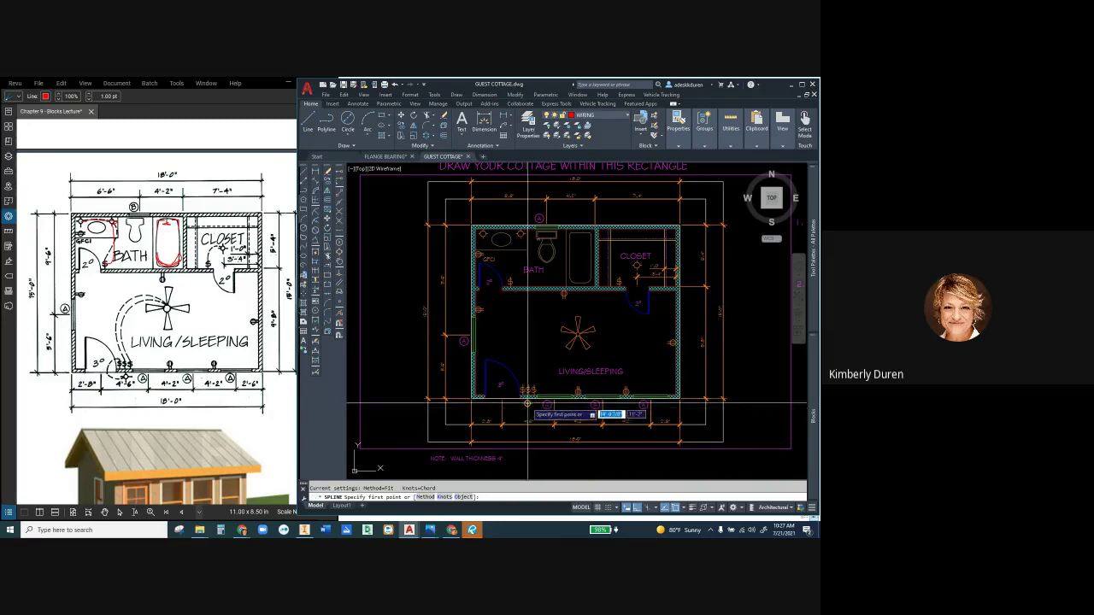
pyautogui.scroll(5, 534, 395)
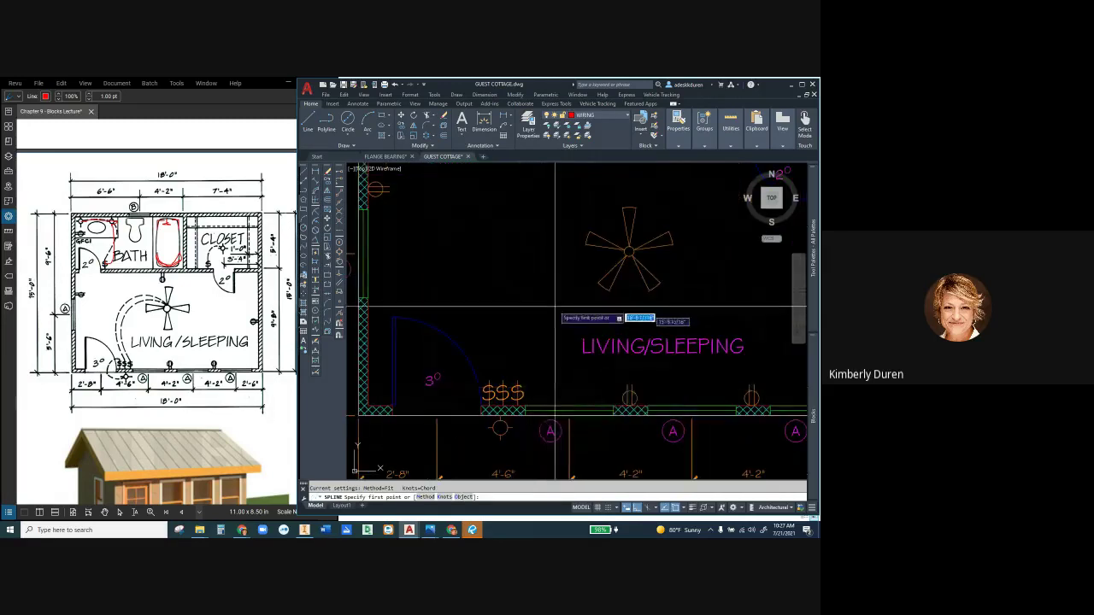
pyautogui.click(518, 381)
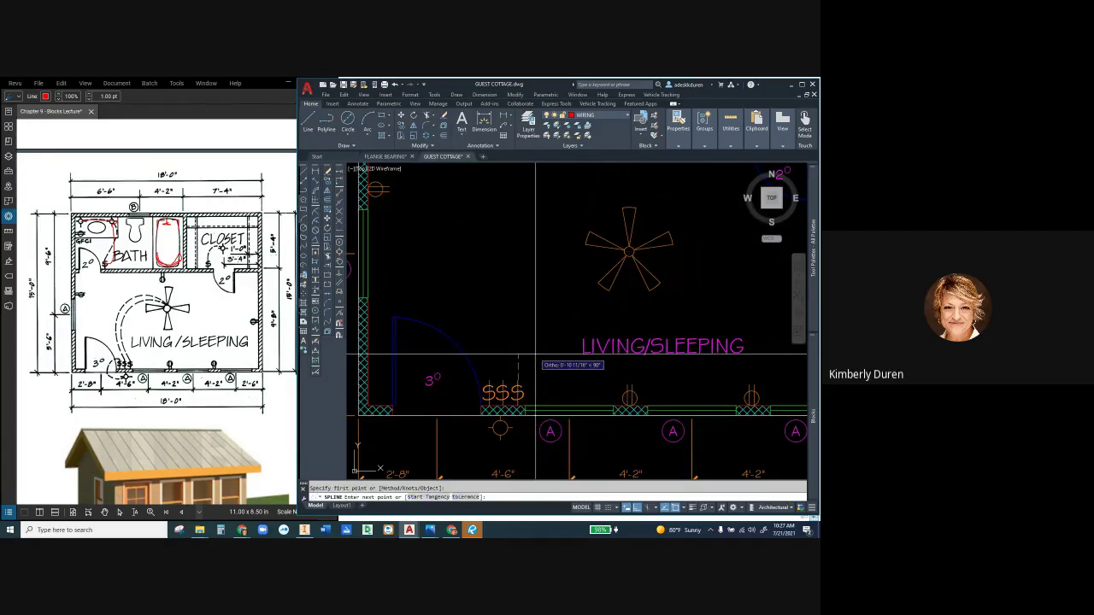
pyautogui.press('F8')
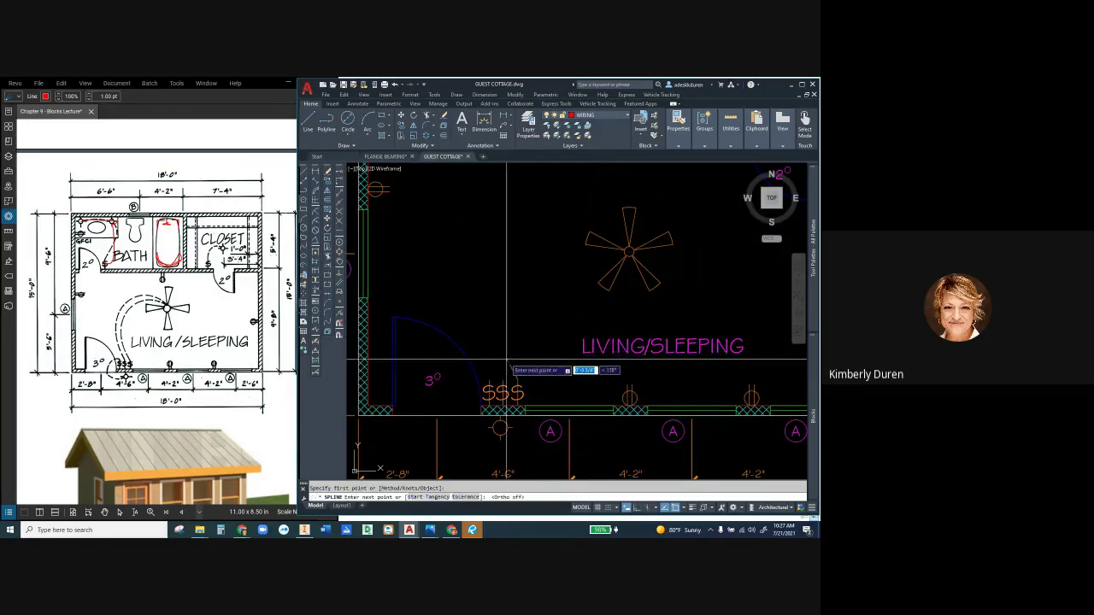
pyautogui.click(520, 312)
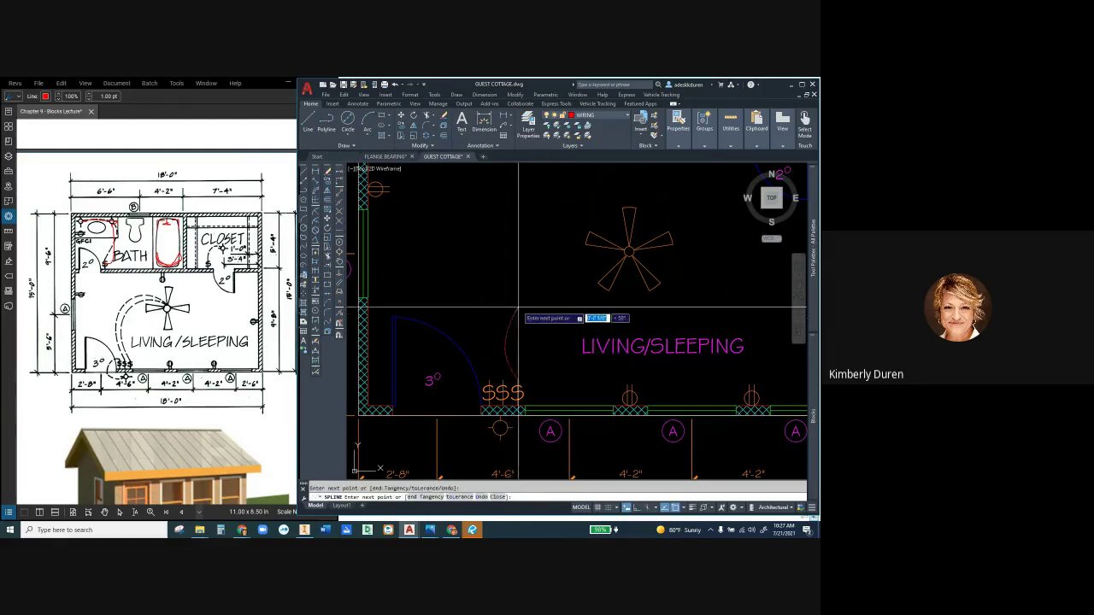
pyautogui.click(551, 276)
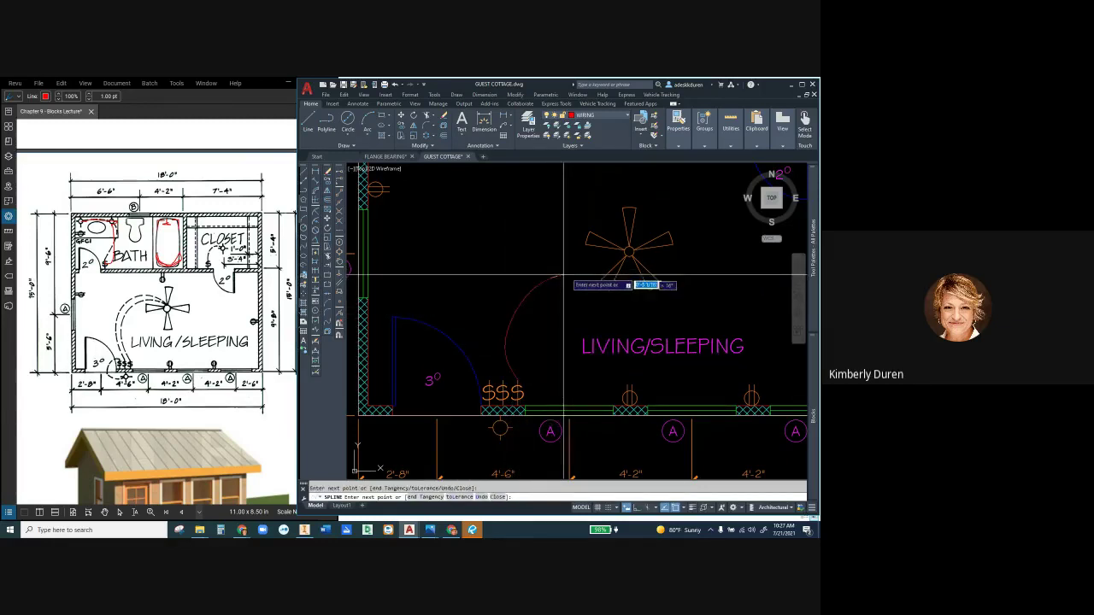
pyautogui.click(629, 253)
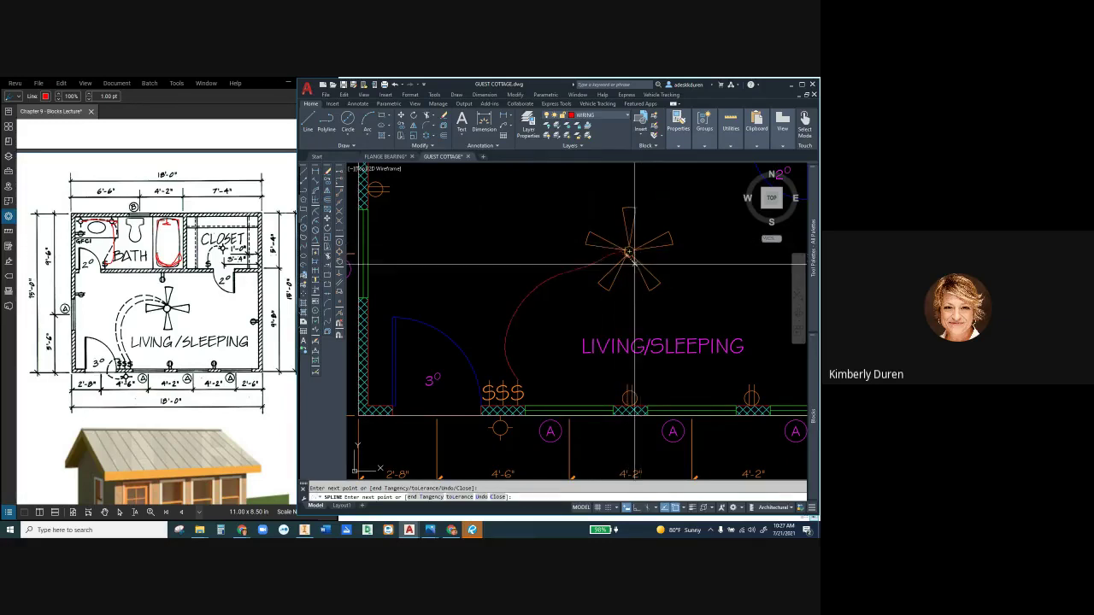
pyautogui.rightClick(658, 217)
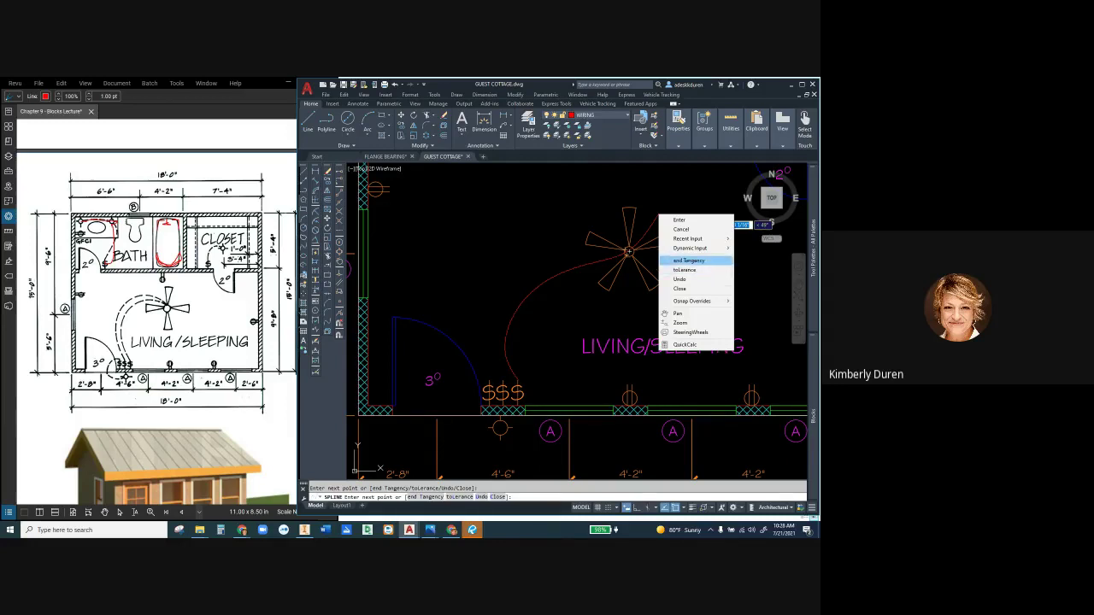
pyautogui.click(689, 260)
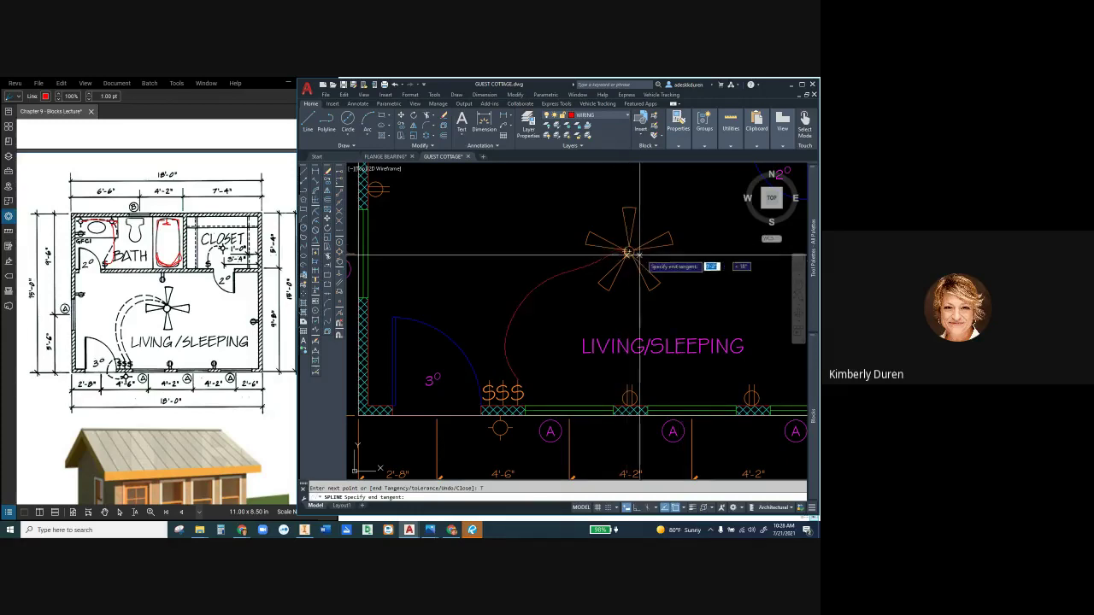
pyautogui.press('Escape')
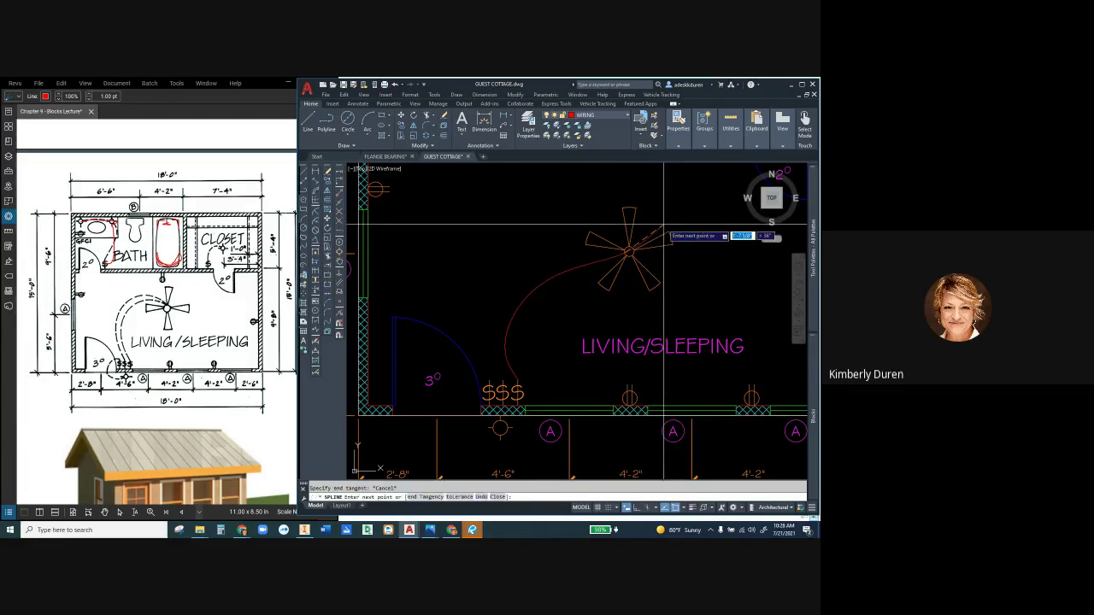
pyautogui.press('Return')
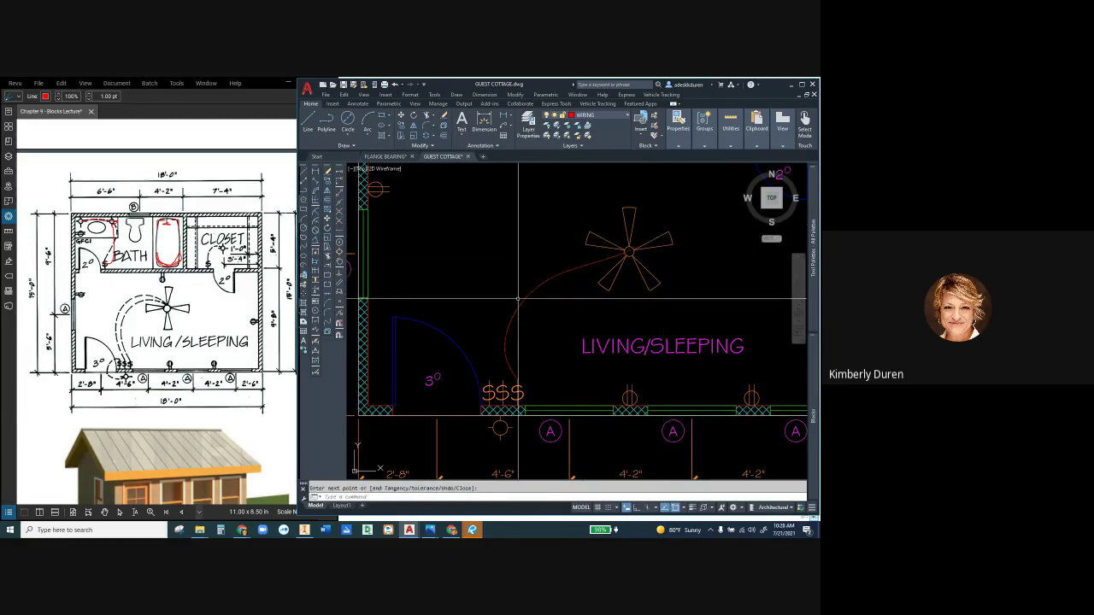
# - Zoom in and select the wiring spline to inspect its end grip at the triple switch
pyautogui.scroll(3, 518, 300)
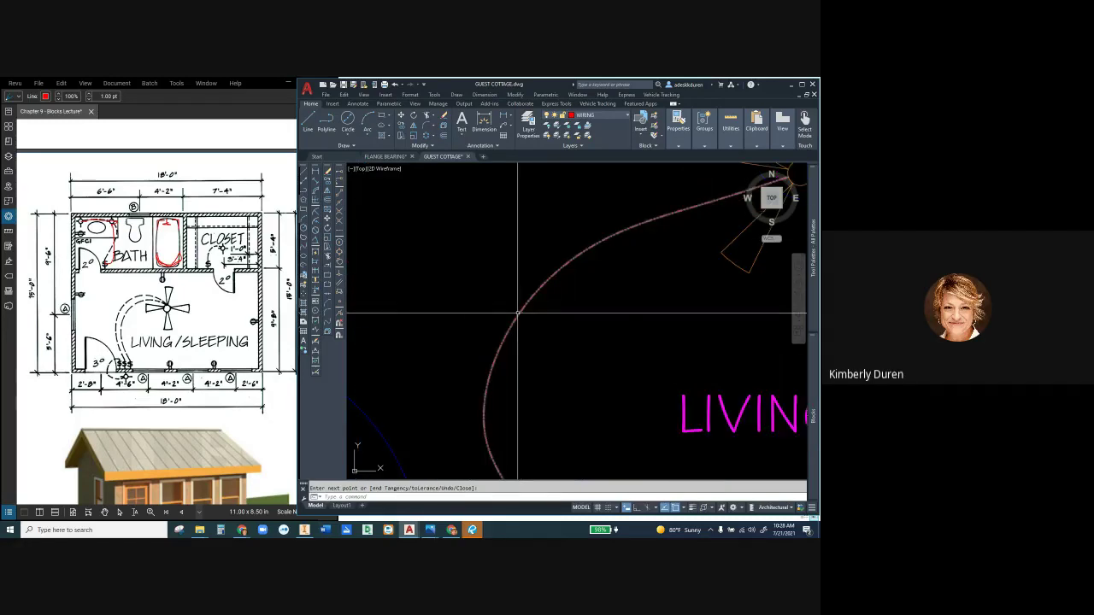
pyautogui.scroll(-2, 525, 301)
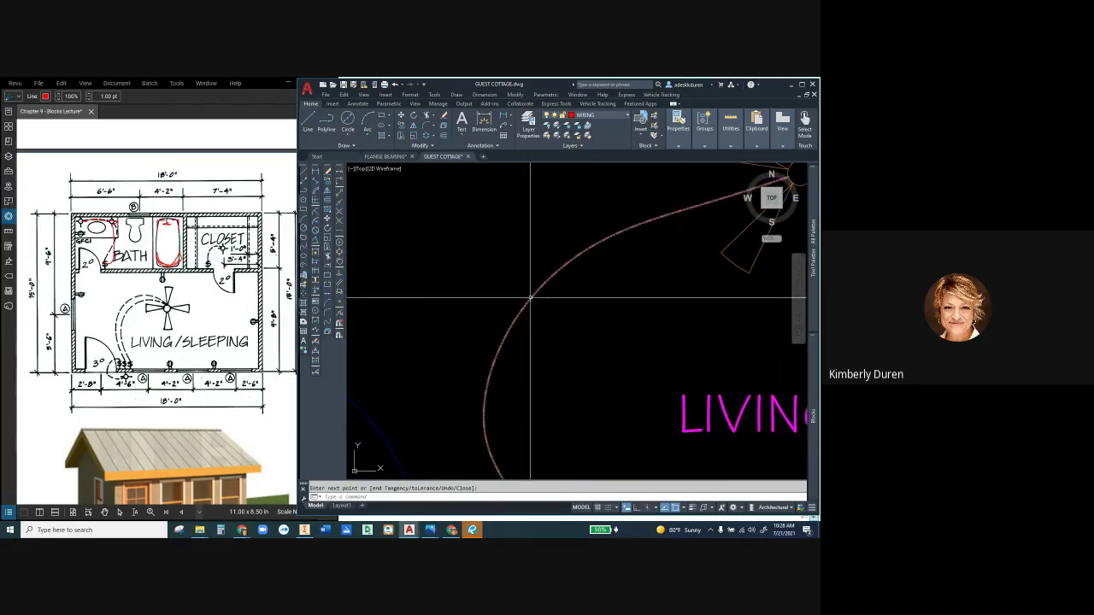
pyautogui.scroll(-3, 530, 298)
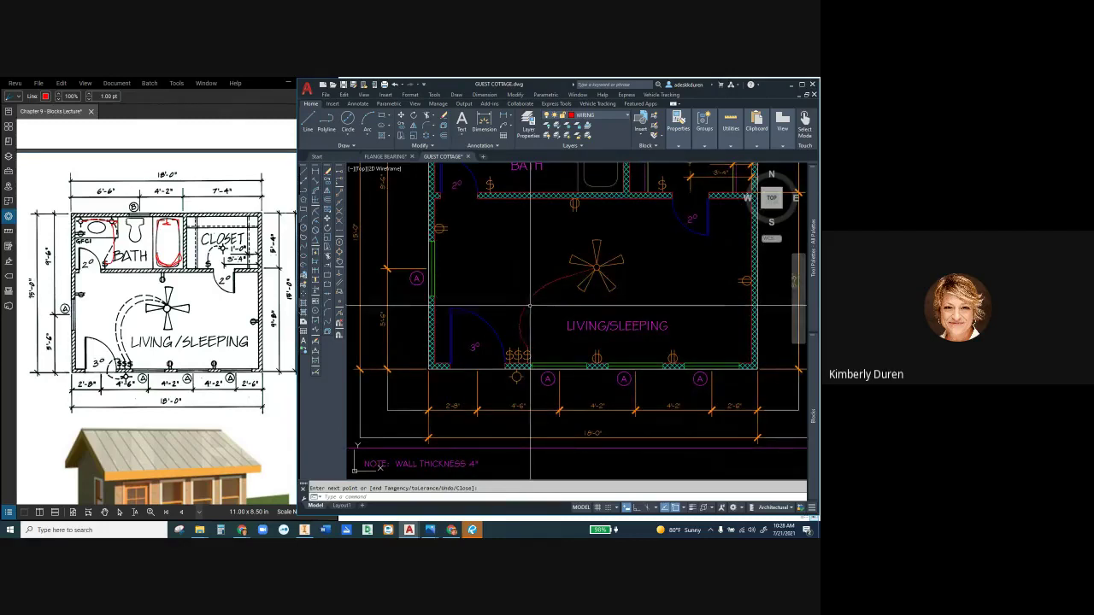
pyautogui.scroll(4, 528, 349)
pyautogui.scroll(3, 528, 349)
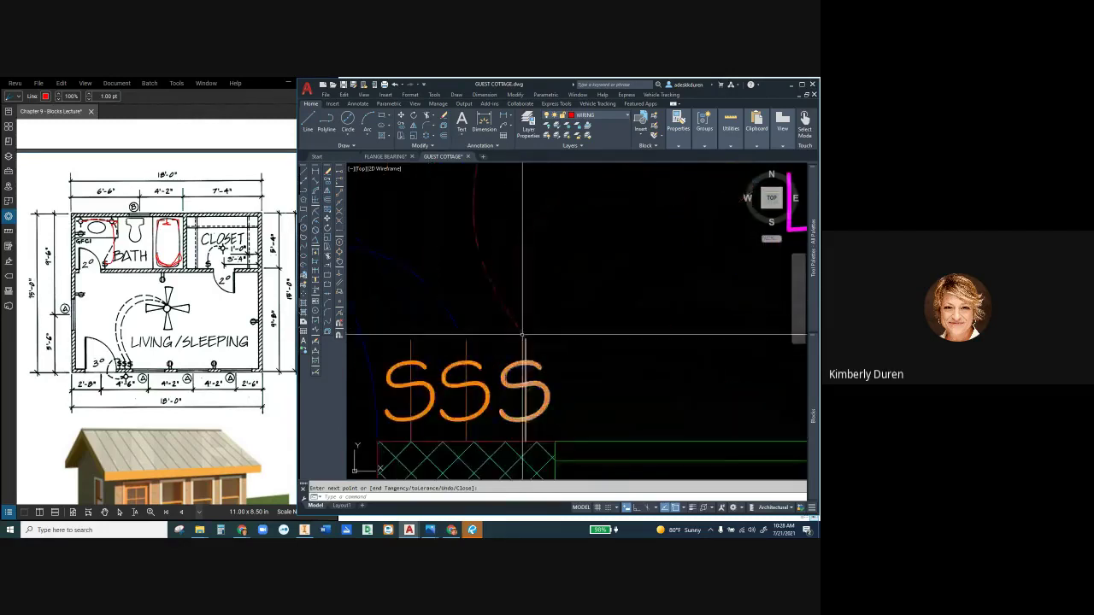
pyautogui.click(526, 342)
pyautogui.press('Return')
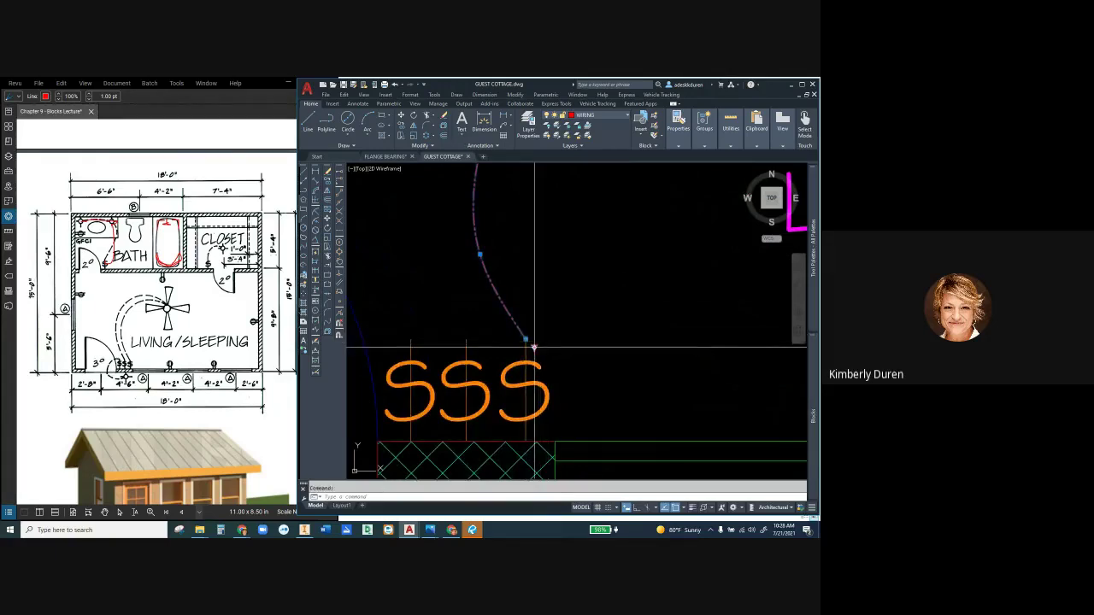
pyautogui.moveTo(533, 347)
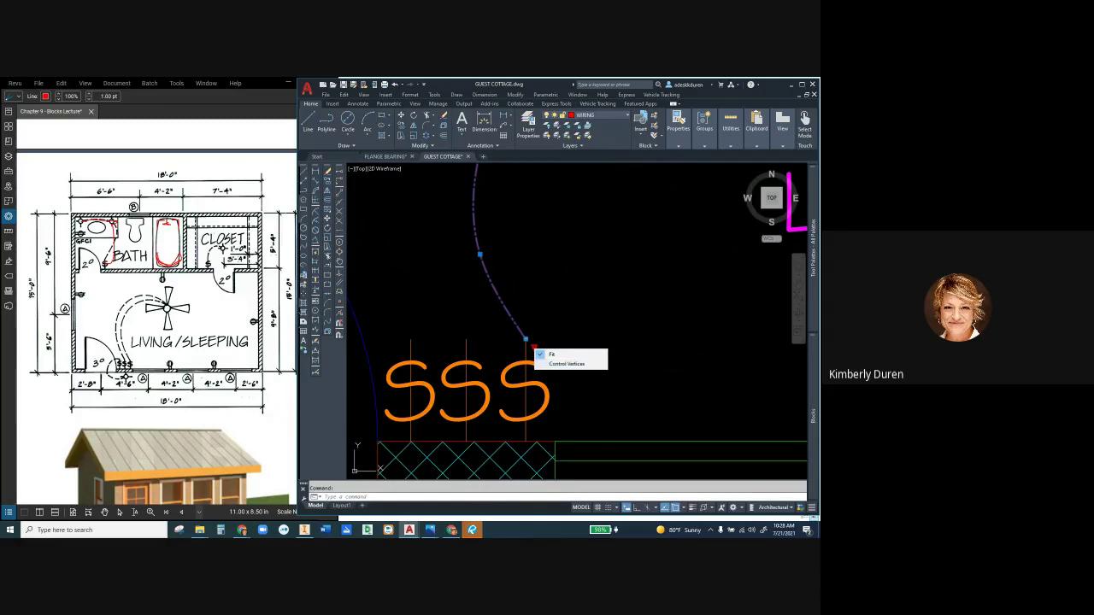
# - Window-select the wiring spline and erase it with Delete
pyautogui.click(560, 288)
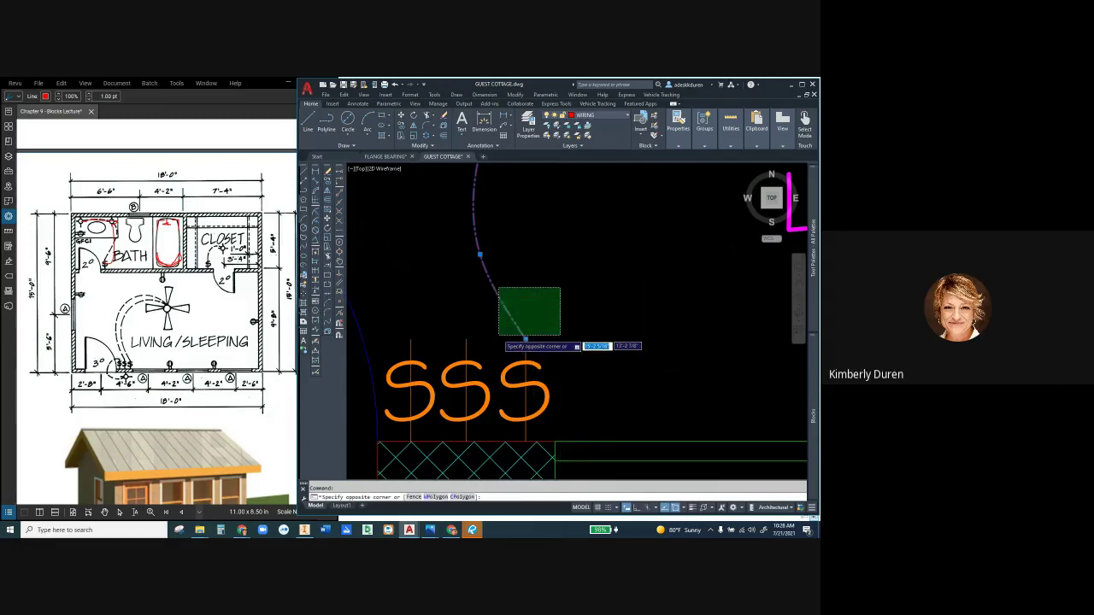
pyautogui.scroll(-5, 524, 339)
pyautogui.press('Escape')
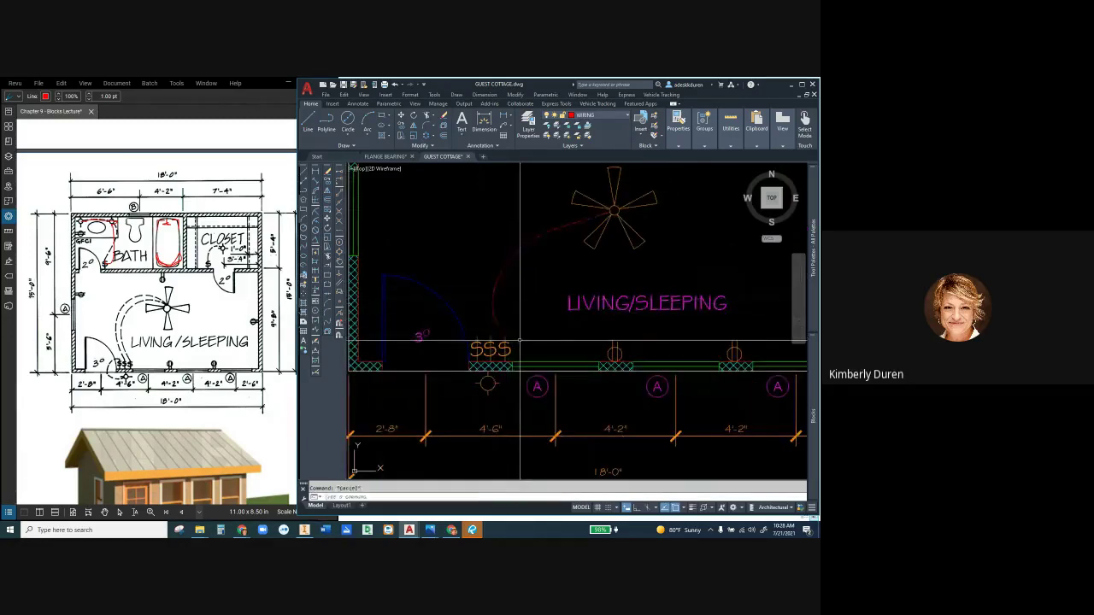
pyautogui.click(503, 334)
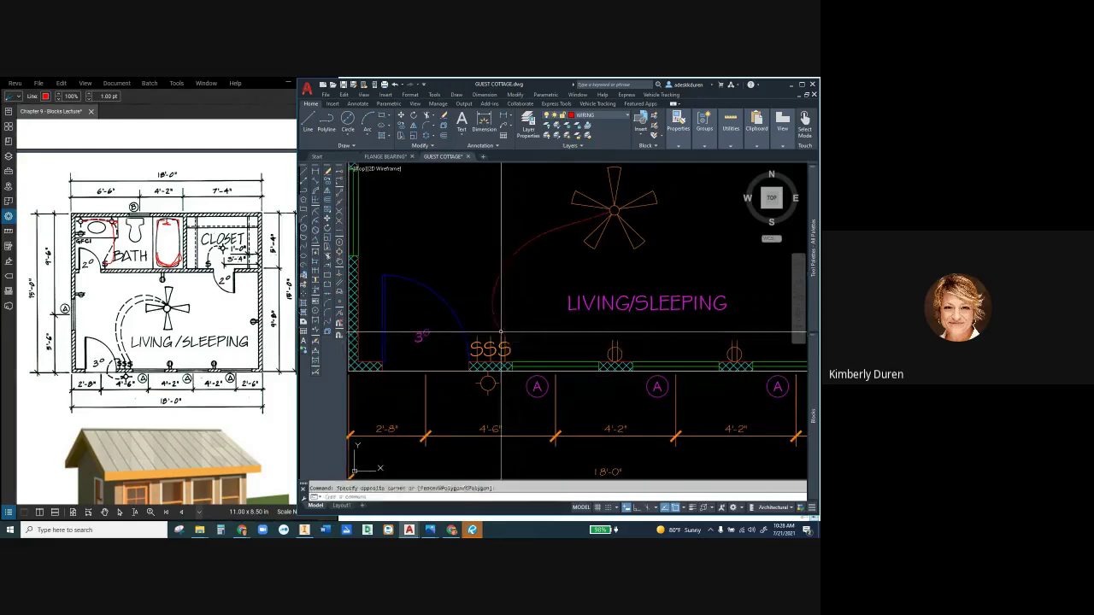
pyautogui.click(494, 323)
pyautogui.rightClick(502, 333)
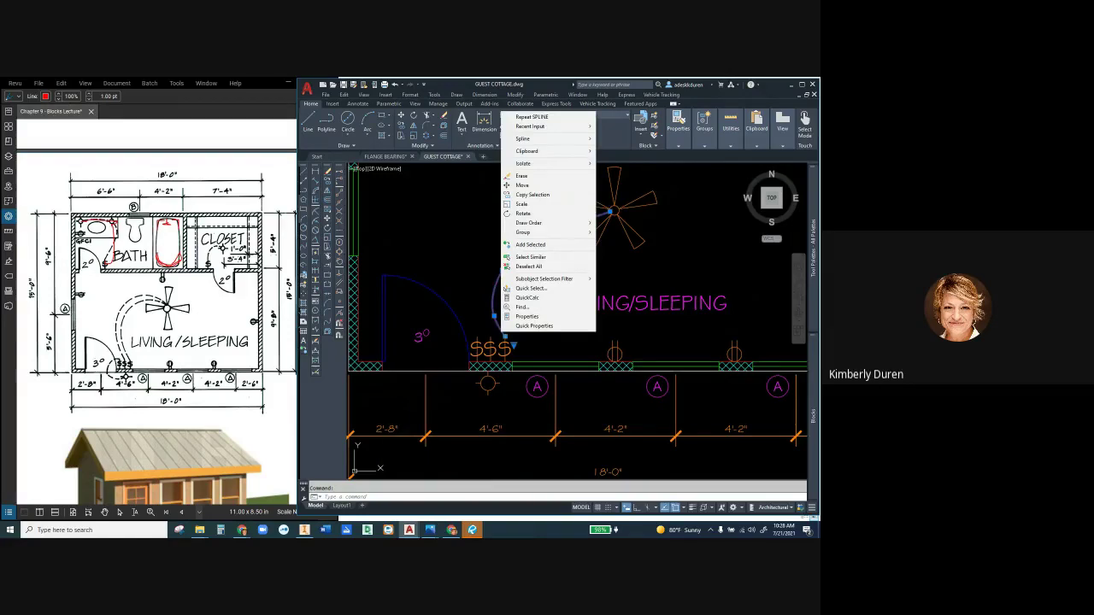
pyautogui.press('Escape')
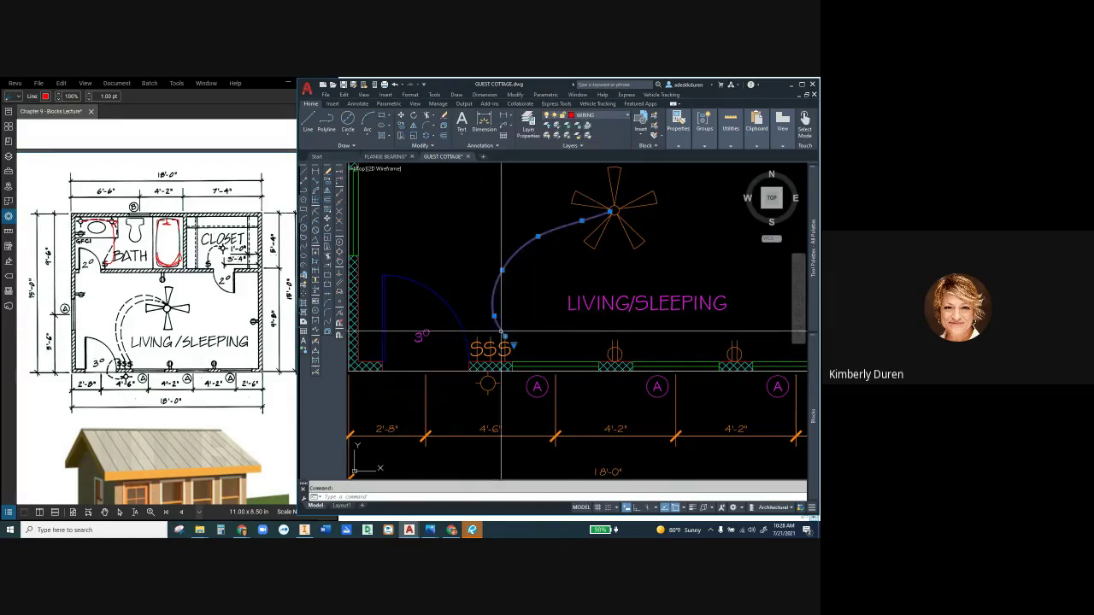
pyautogui.press('Delete')
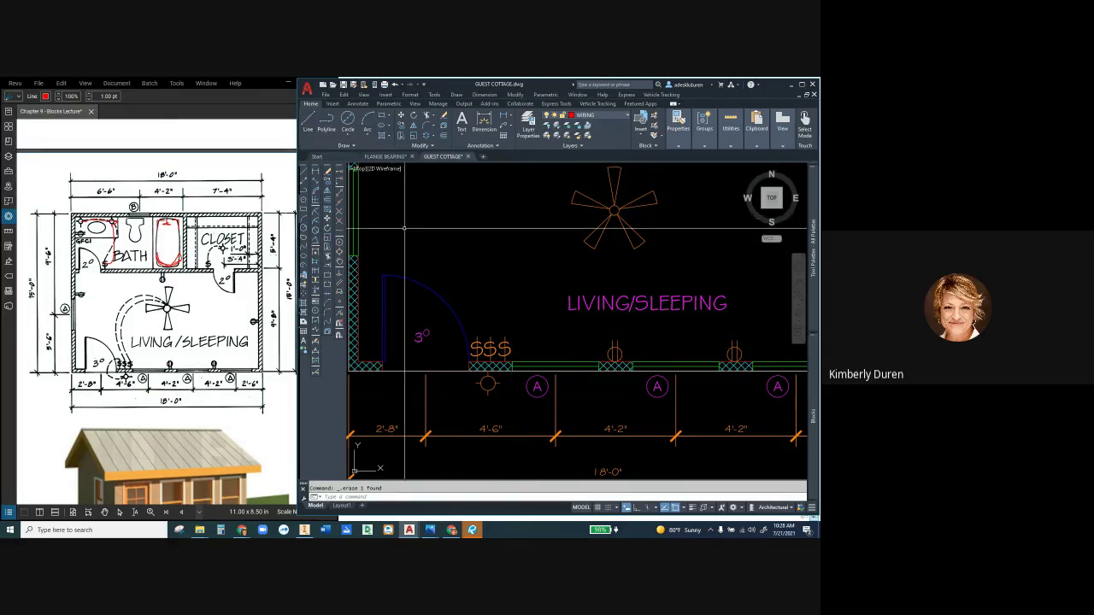
# - Draw a SPLINE from the fan centre via one fit point to the triple outlet, tangent pointing straight down
pyautogui.write('SP')
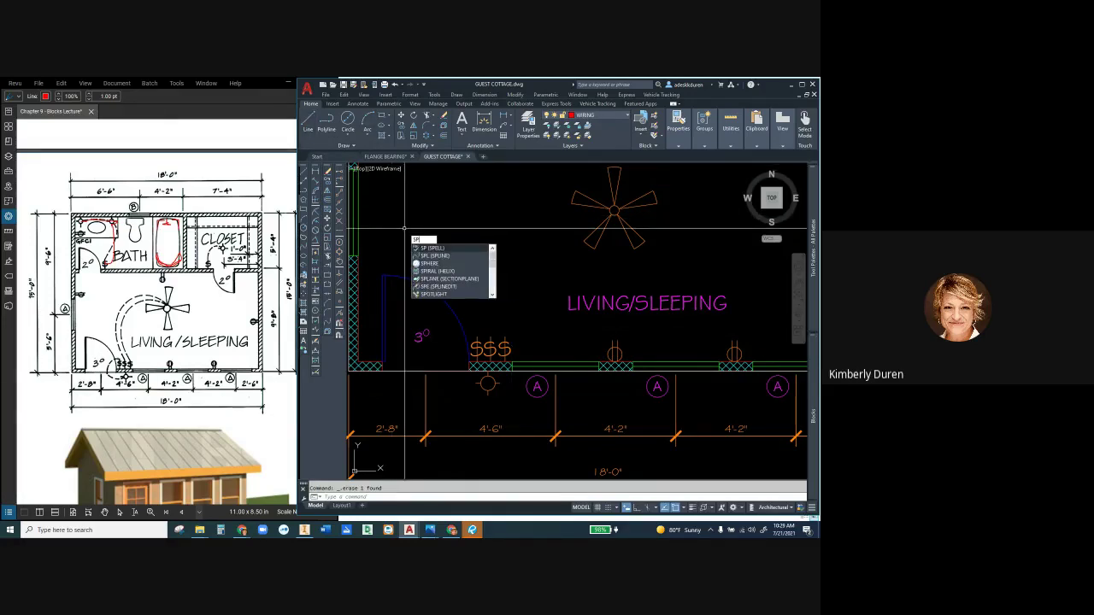
pyautogui.write('LINE')
pyautogui.press('Return')
pyautogui.scroll(3, 614, 218)
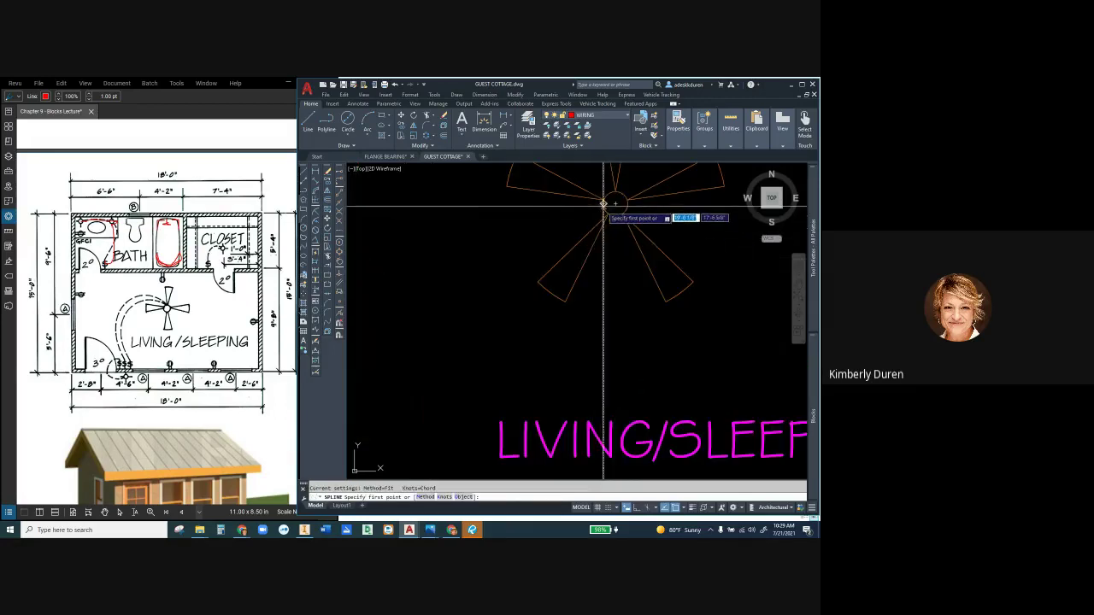
pyautogui.click(605, 207)
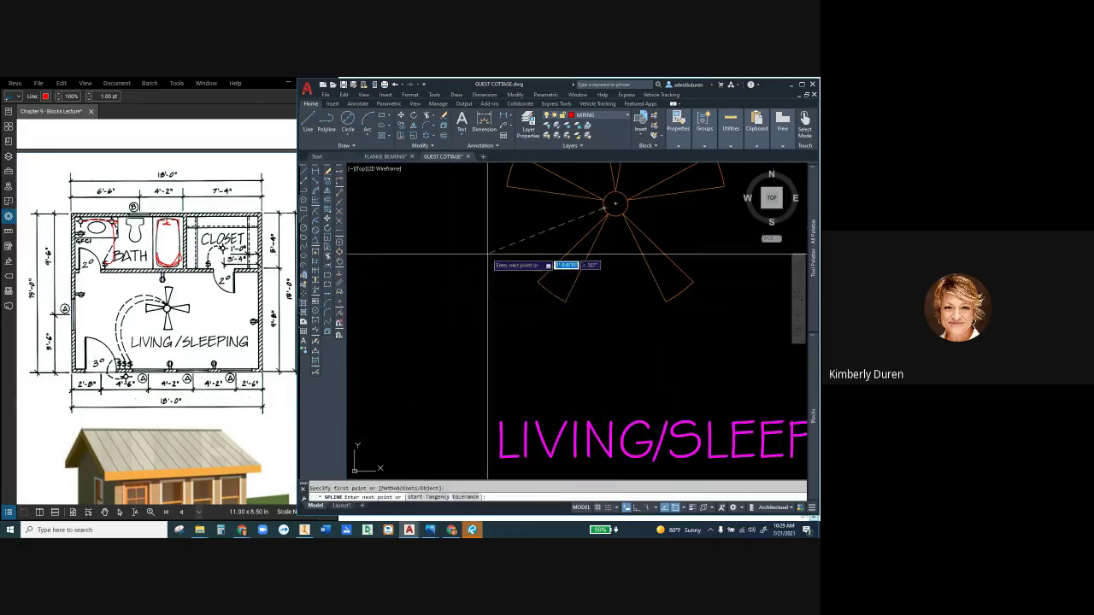
pyautogui.scroll(2, 507, 238)
pyautogui.scroll(-4, 530, 231)
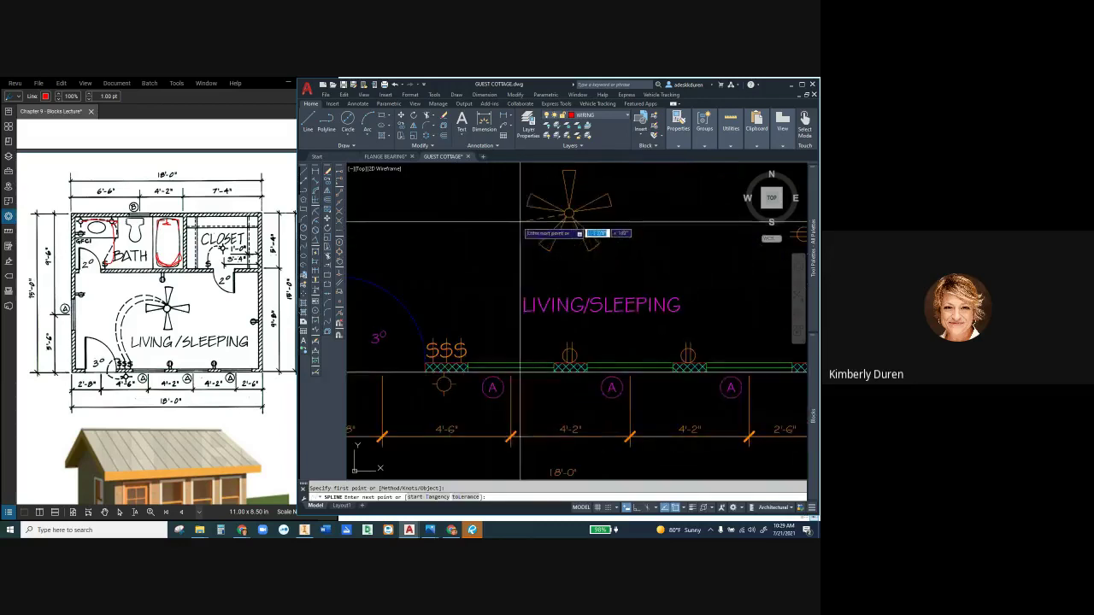
pyautogui.click(505, 248)
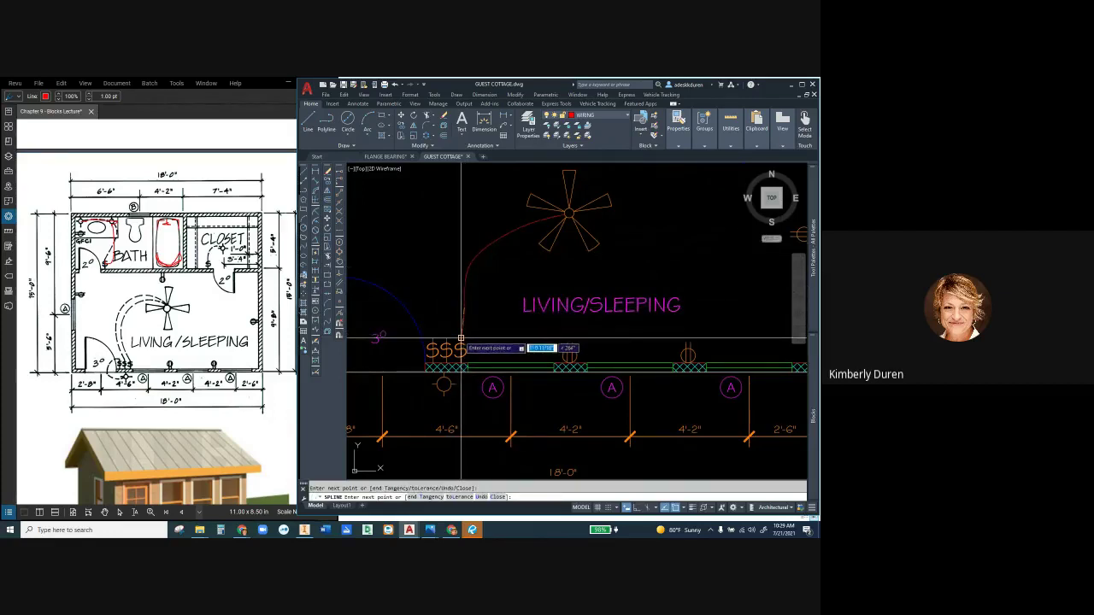
pyautogui.scroll(-3, 461, 340)
pyautogui.scroll(4, 460, 342)
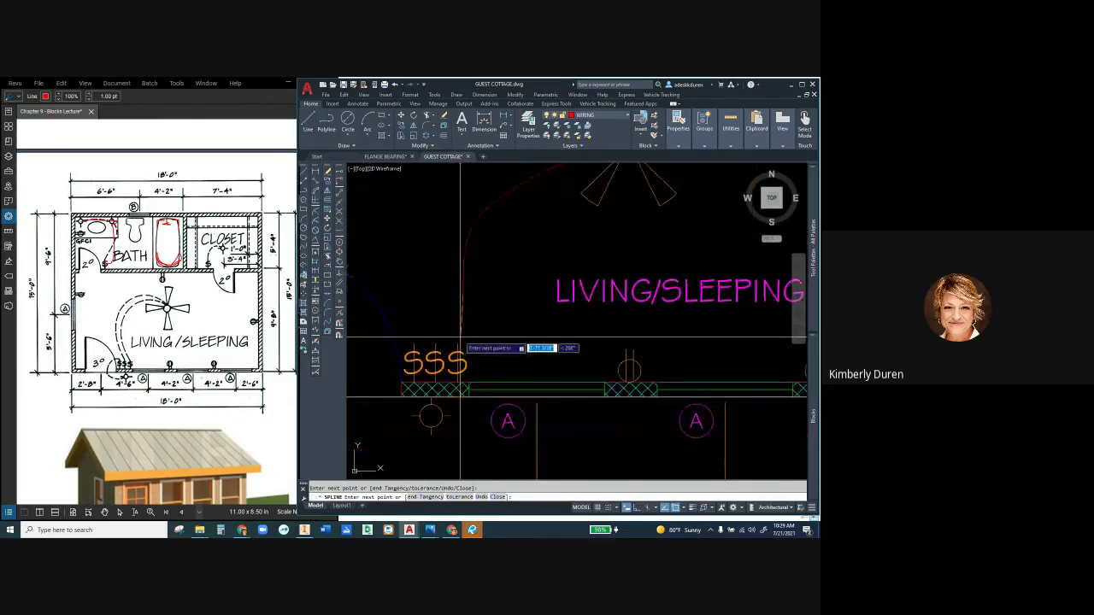
pyautogui.click(458, 342)
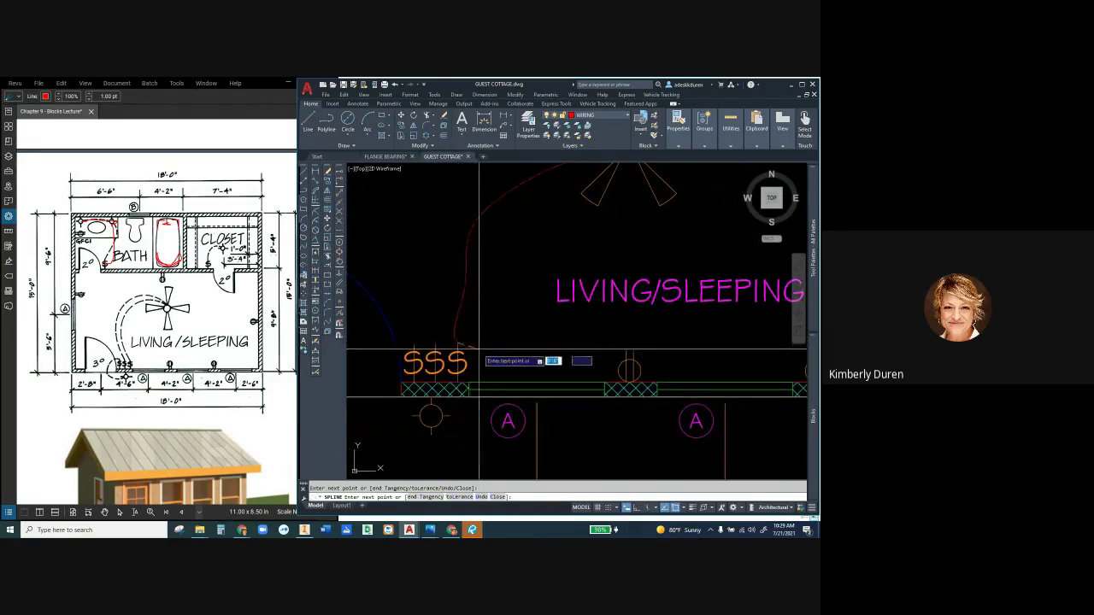
pyautogui.rightClick(477, 350)
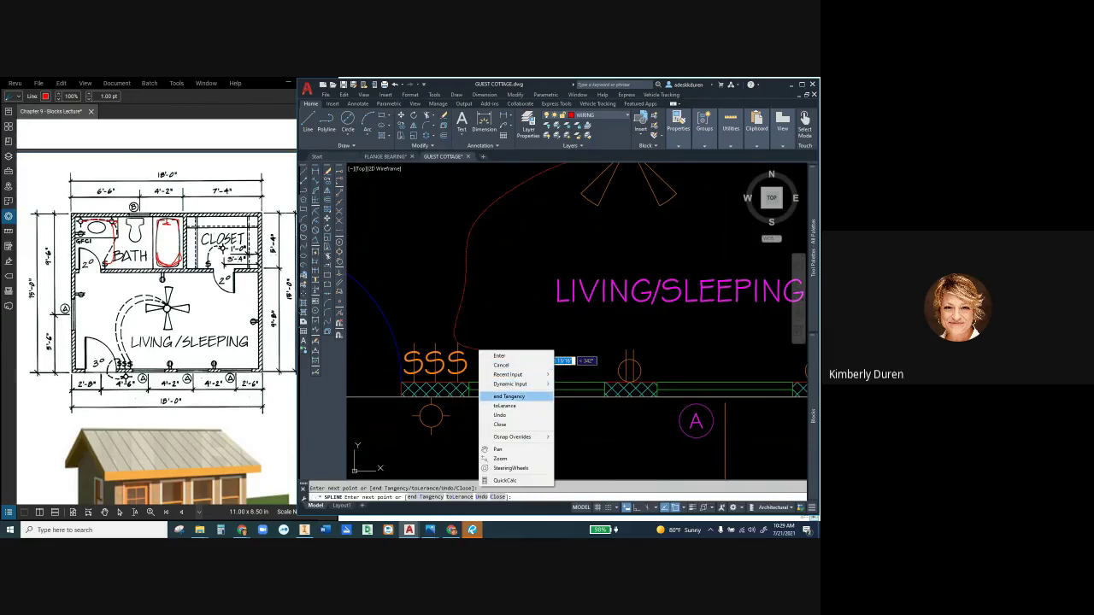
pyautogui.click(509, 397)
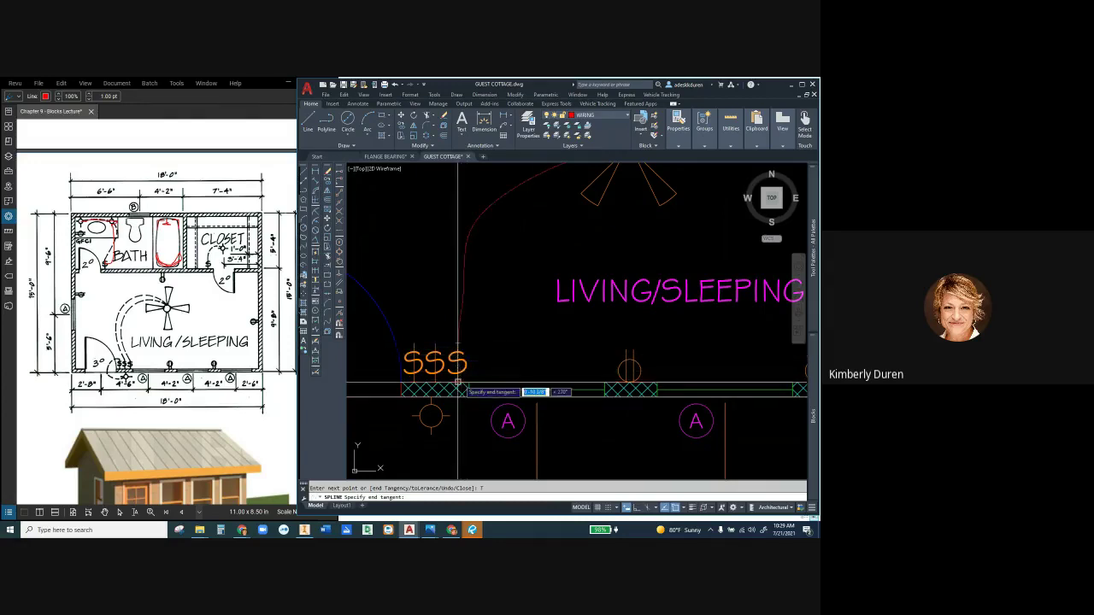
pyautogui.click(459, 384)
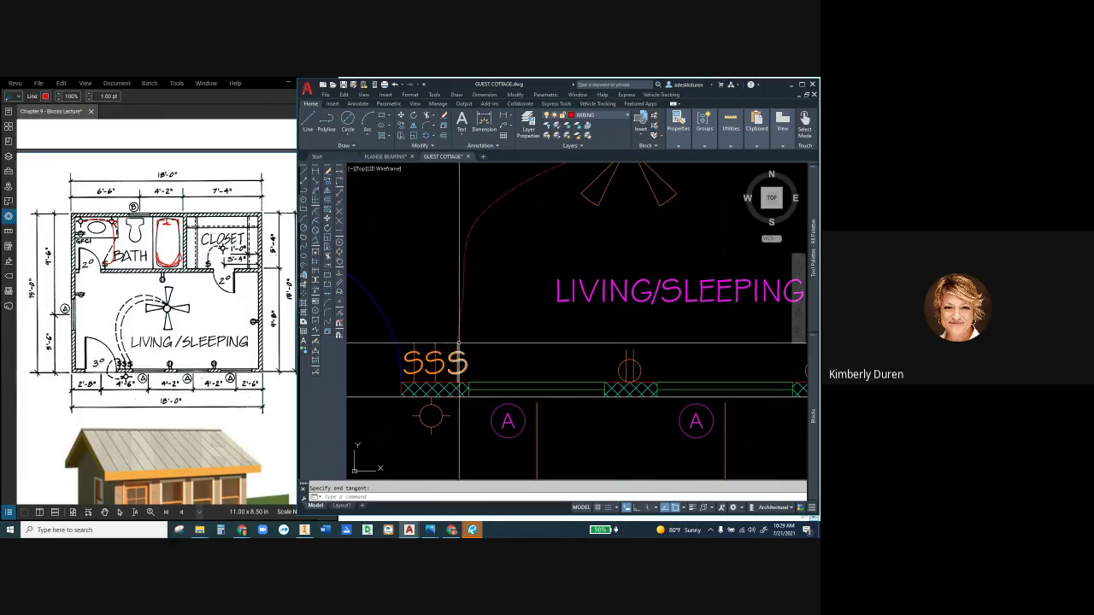
# - Set the spline's end tangent to complete the wiring curve at the SSS switches
pyautogui.scroll(-4, 458, 343)
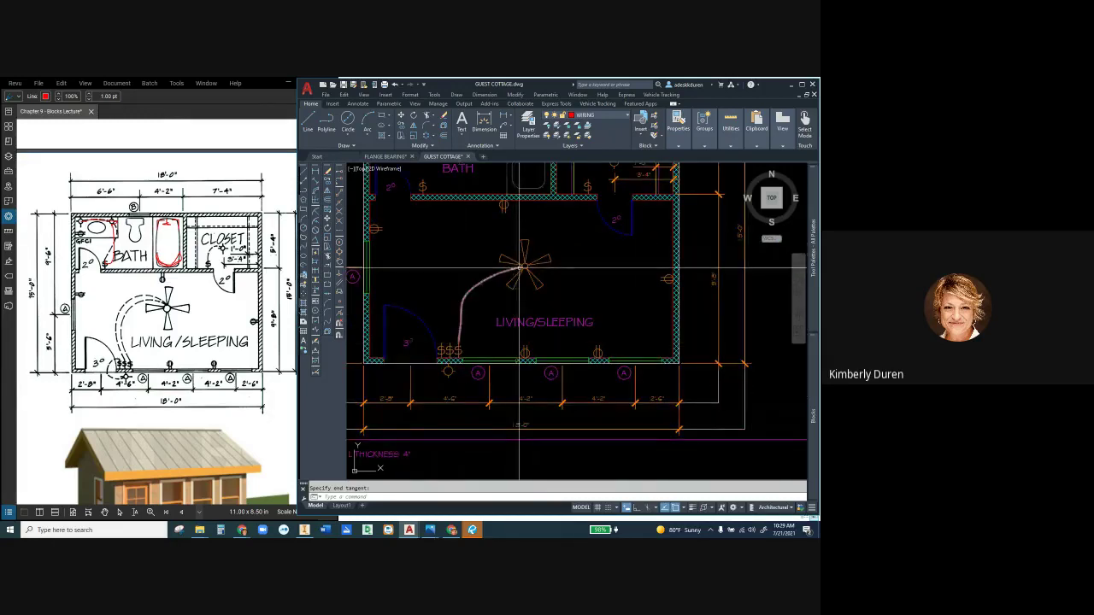
pyautogui.scroll(3, 461, 330)
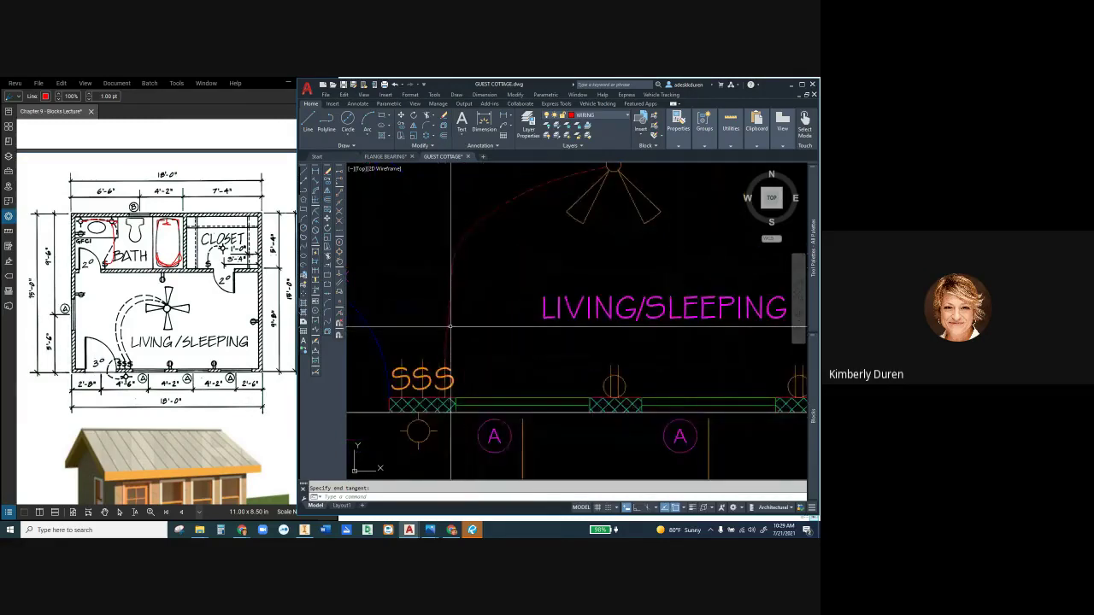
pyautogui.click(450, 326)
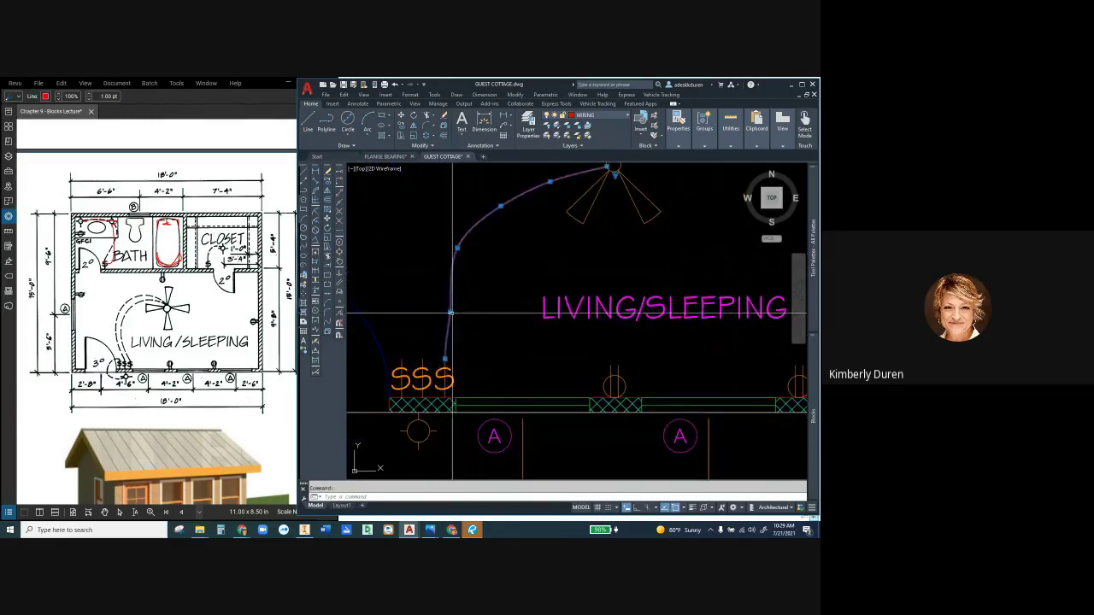
# - Stretch a fit-point grip upward to a new spot, smoothing the wiring curve's bend
pyautogui.click(451, 313)
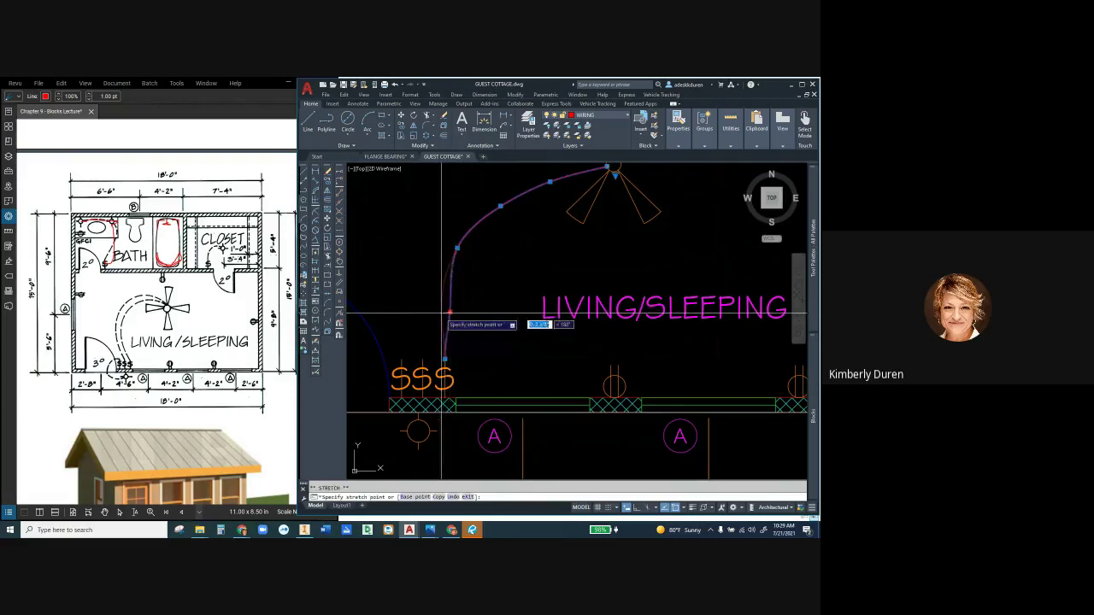
pyautogui.scroll(4, 449, 374)
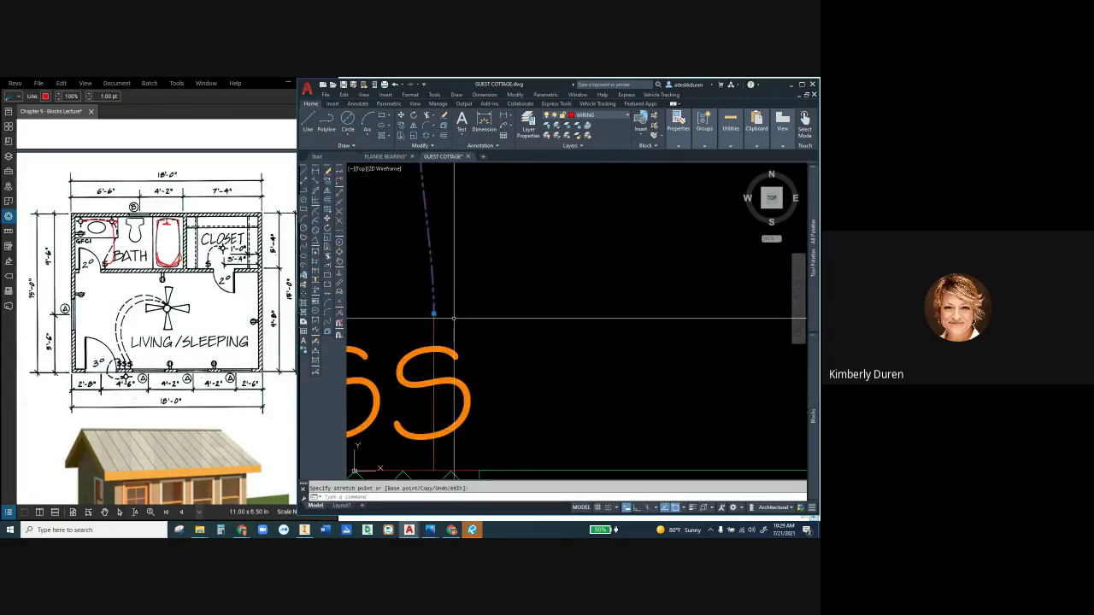
pyautogui.scroll(-3, 454, 318)
pyautogui.moveTo(508, 285)
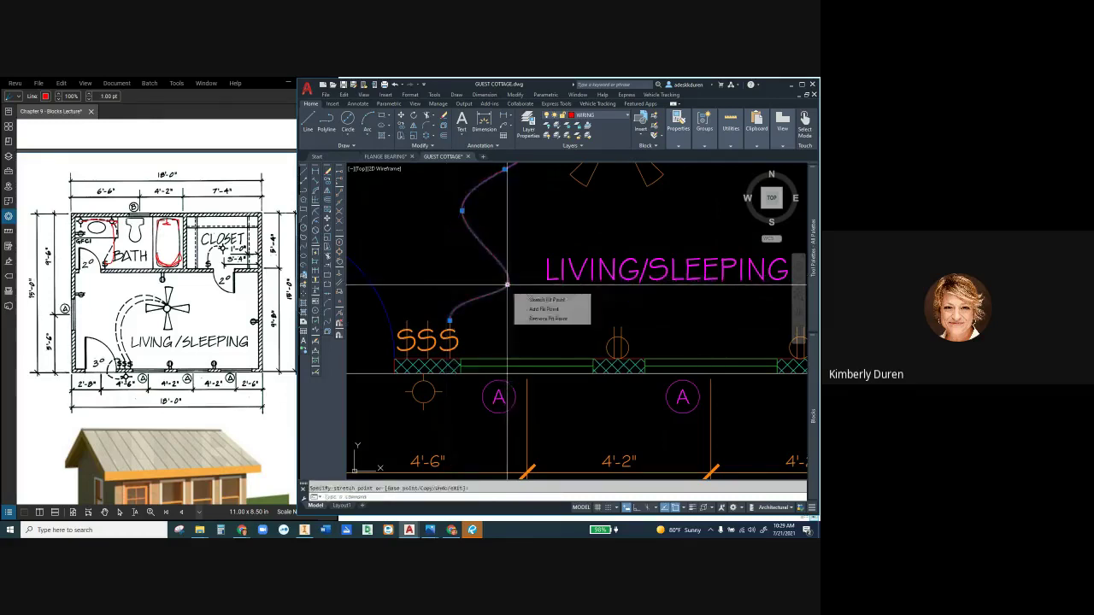
pyautogui.click(508, 285)
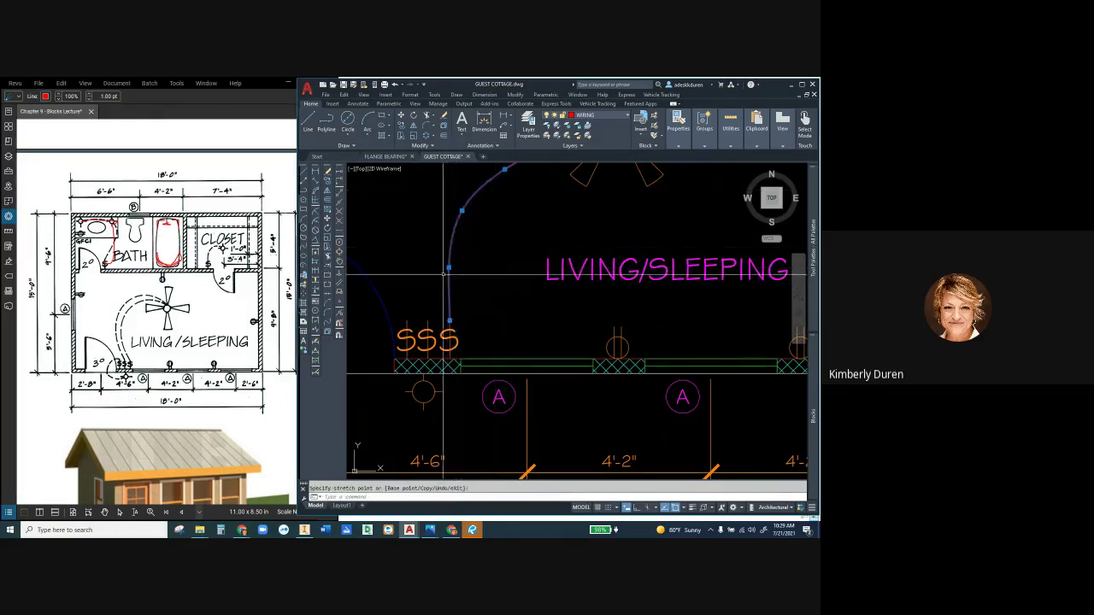
pyautogui.scroll(-2, 463, 228)
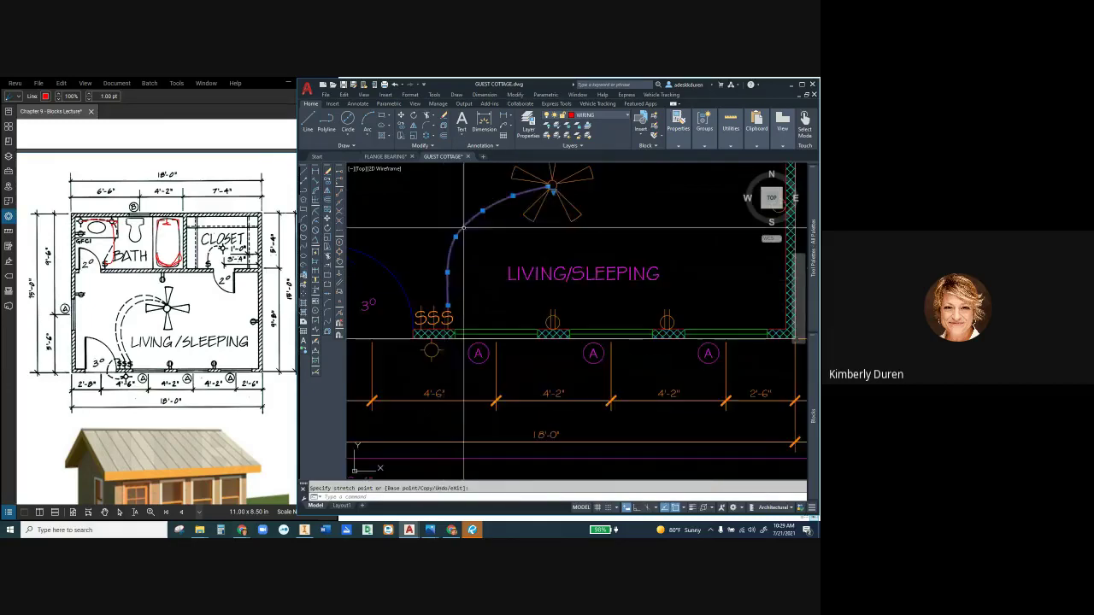
pyautogui.click(540, 187)
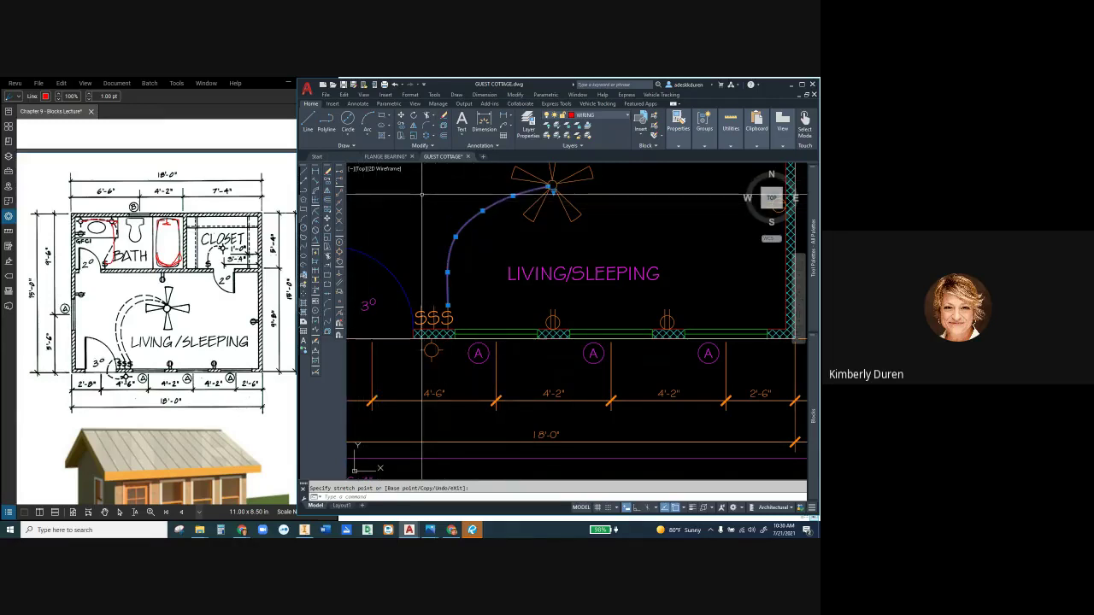
# - Start a spline at the ceiling fan and place fit points down to the SSS switches
pyautogui.press('Escape')
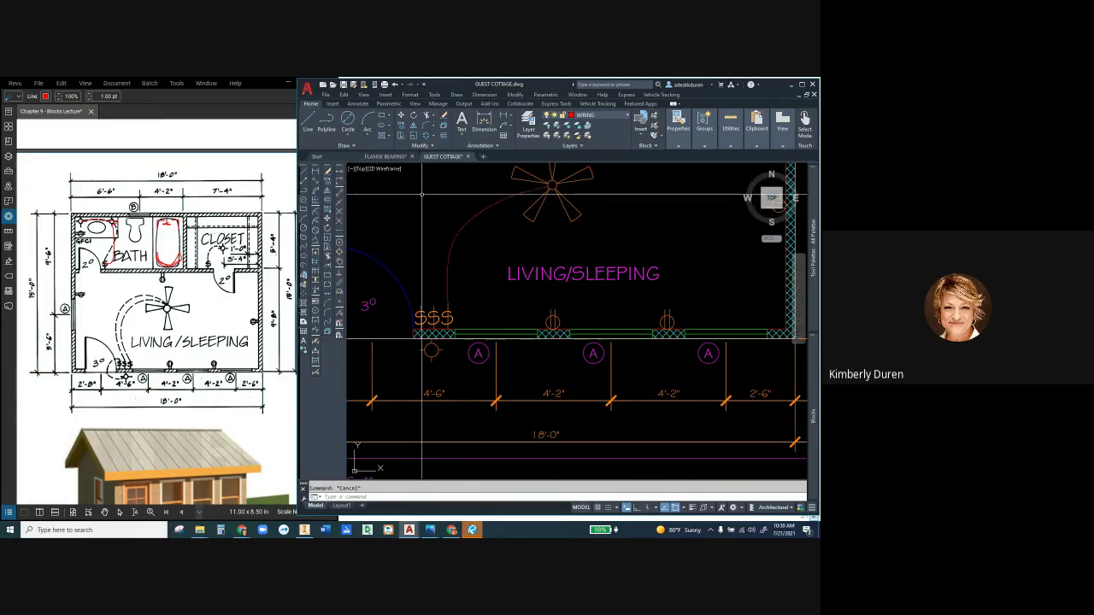
pyautogui.write('spline')
pyautogui.press('Return')
pyautogui.scroll(2, 531, 181)
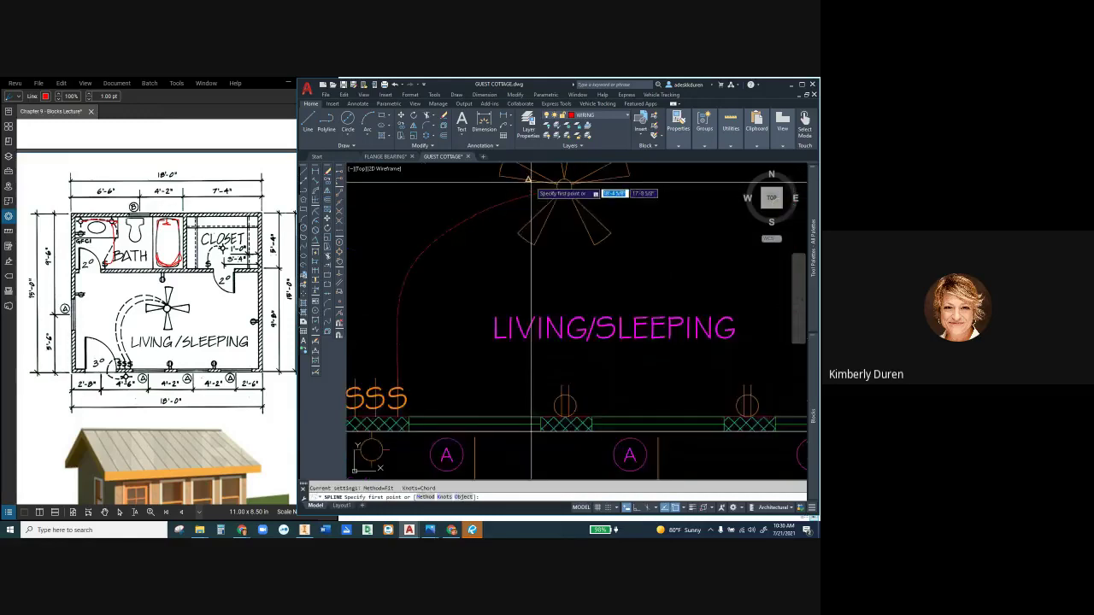
pyautogui.scroll(2, 531, 182)
pyautogui.click(560, 193)
pyautogui.scroll(3, 530, 195)
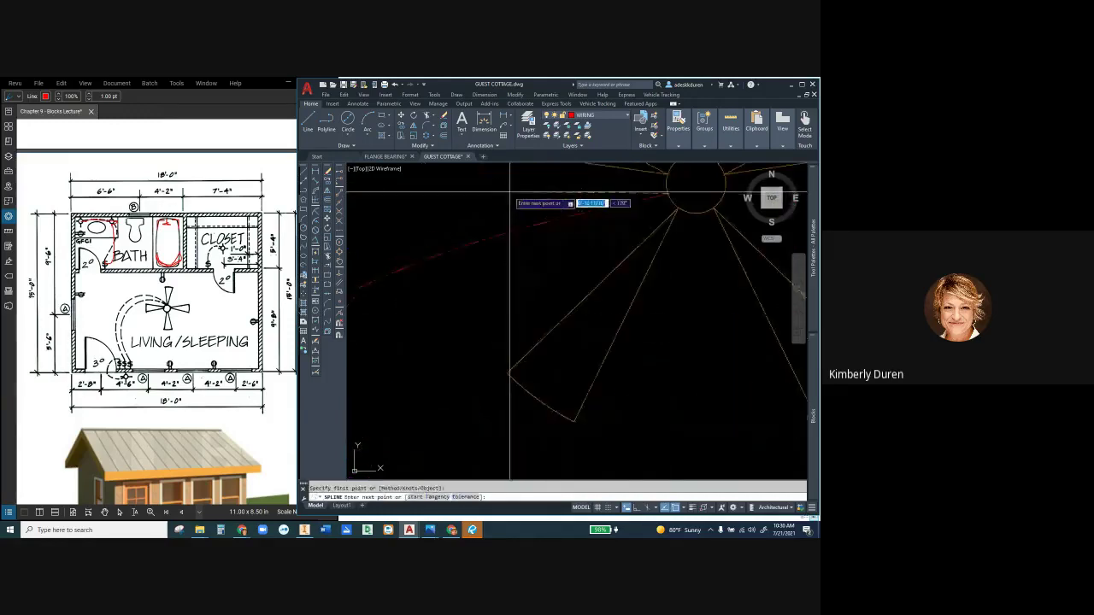
pyautogui.scroll(-5, 510, 194)
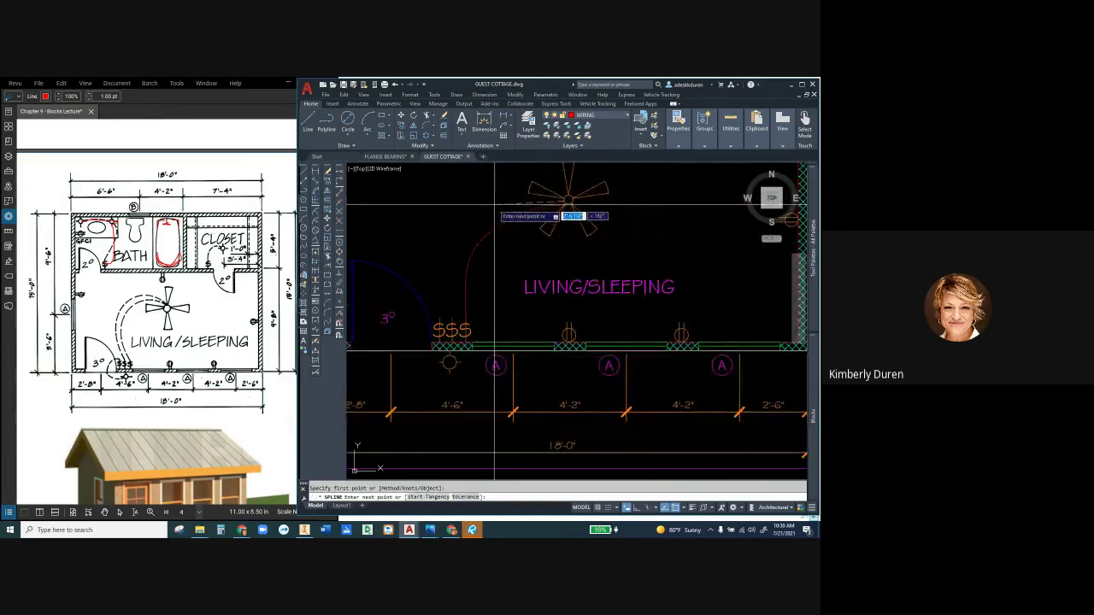
pyautogui.click(495, 200)
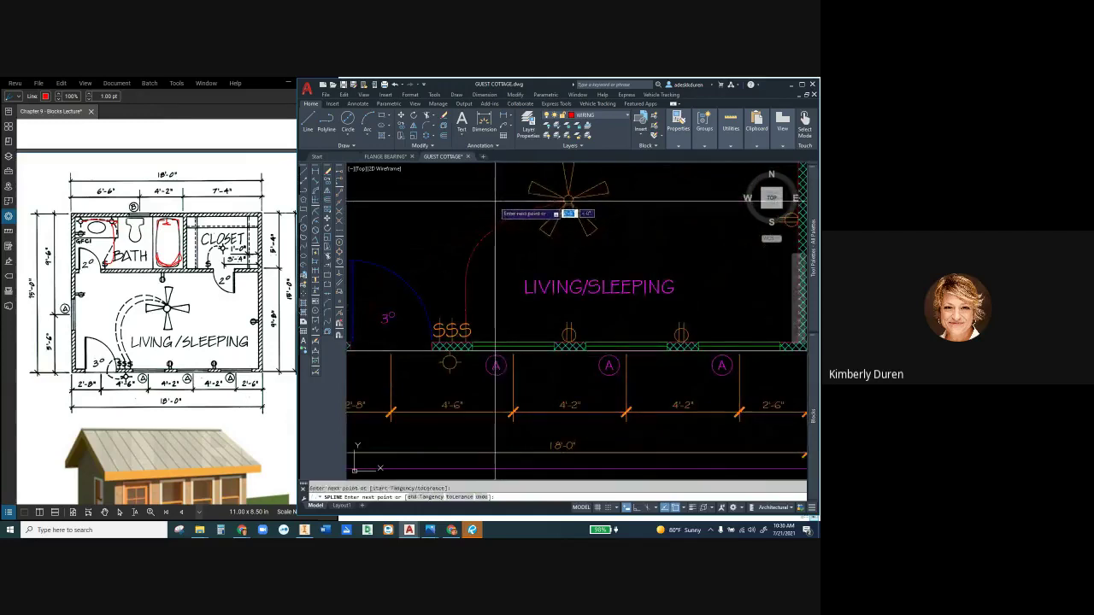
pyautogui.click(450, 272)
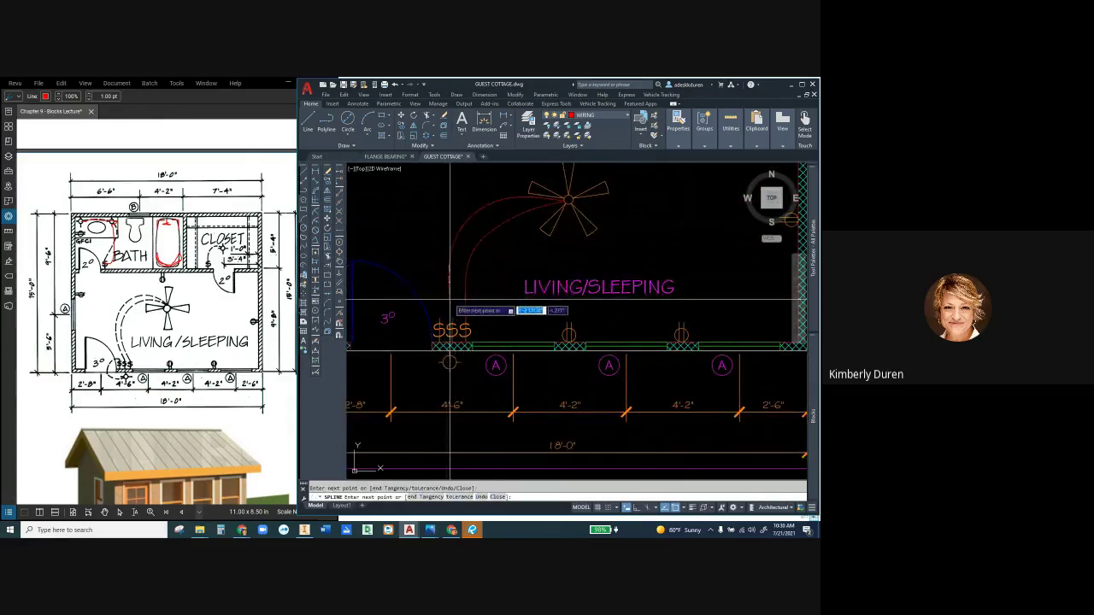
pyautogui.click(452, 319)
# - Set the spline's end tangent so it finishes curving straight into the switches
pyautogui.rightClick(452, 319)
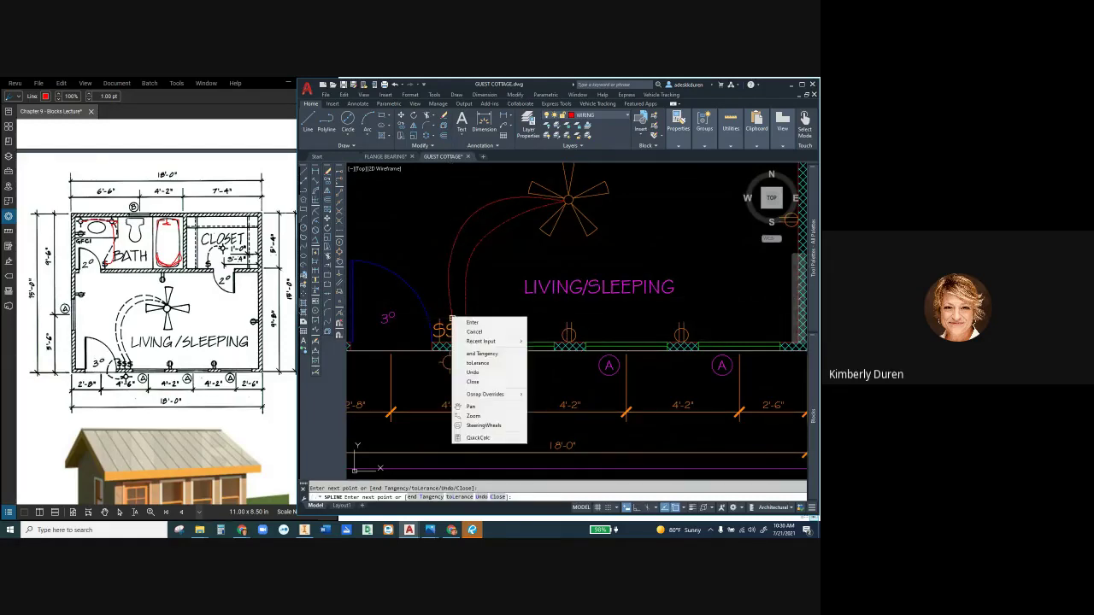
pyautogui.click(482, 353)
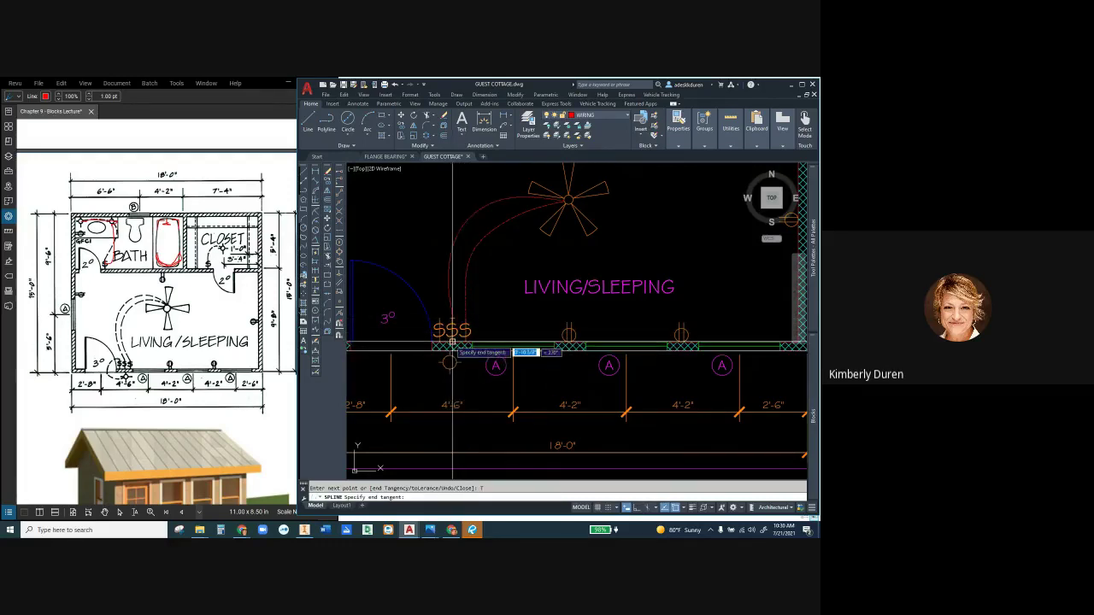
pyautogui.click(452, 344)
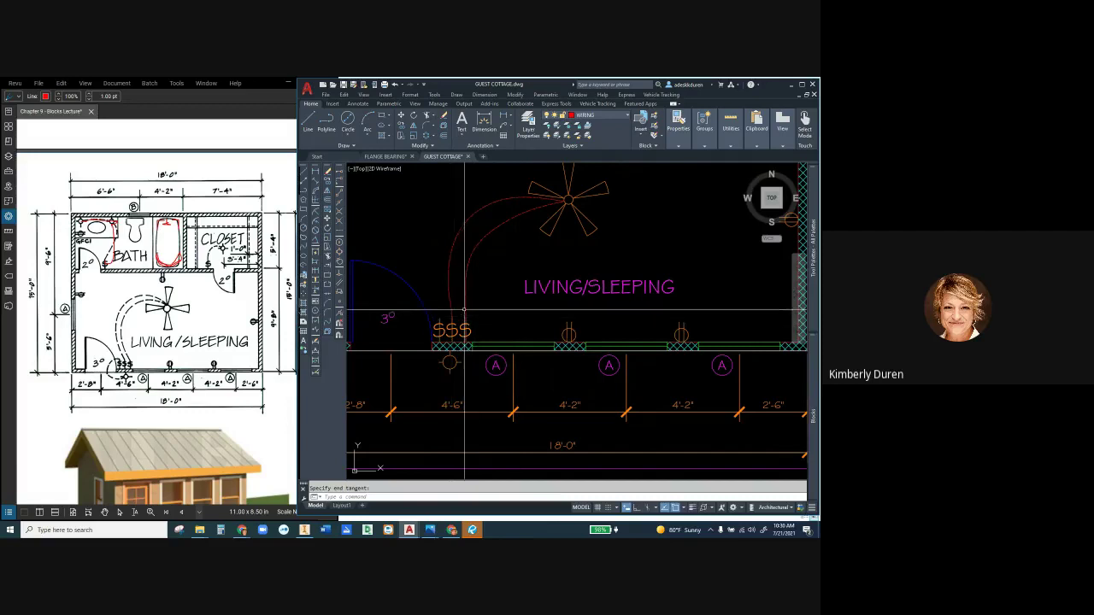
pyautogui.scroll(2, 449, 325)
pyautogui.scroll(-4, 447, 323)
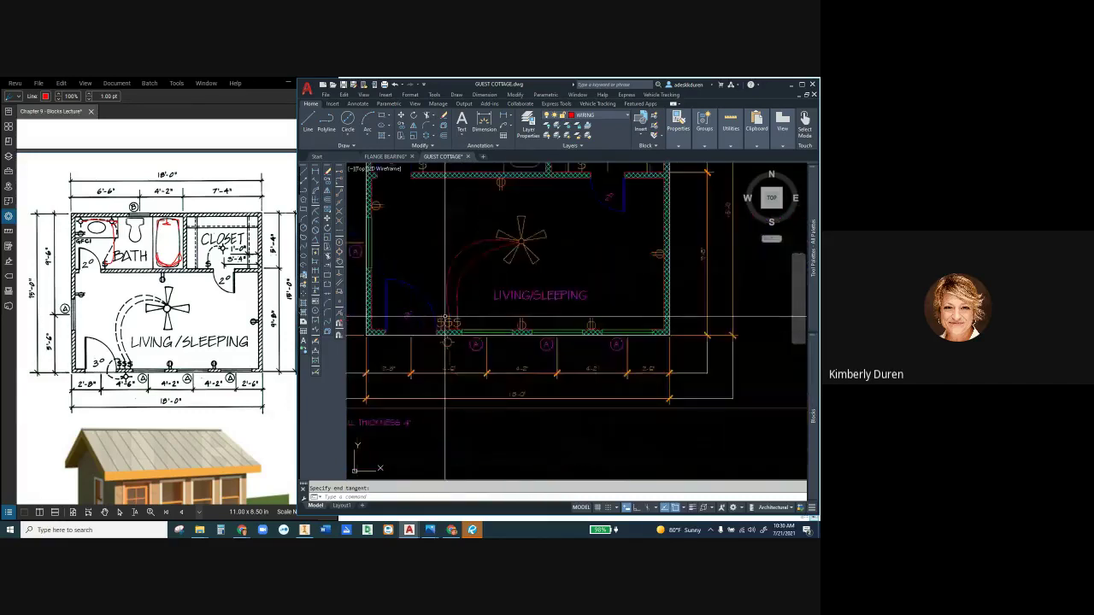
# - Stretch the fan-to-switch spline's top and middle fit points to widen its arc
pyautogui.click(474, 244)
pyautogui.click(476, 244)
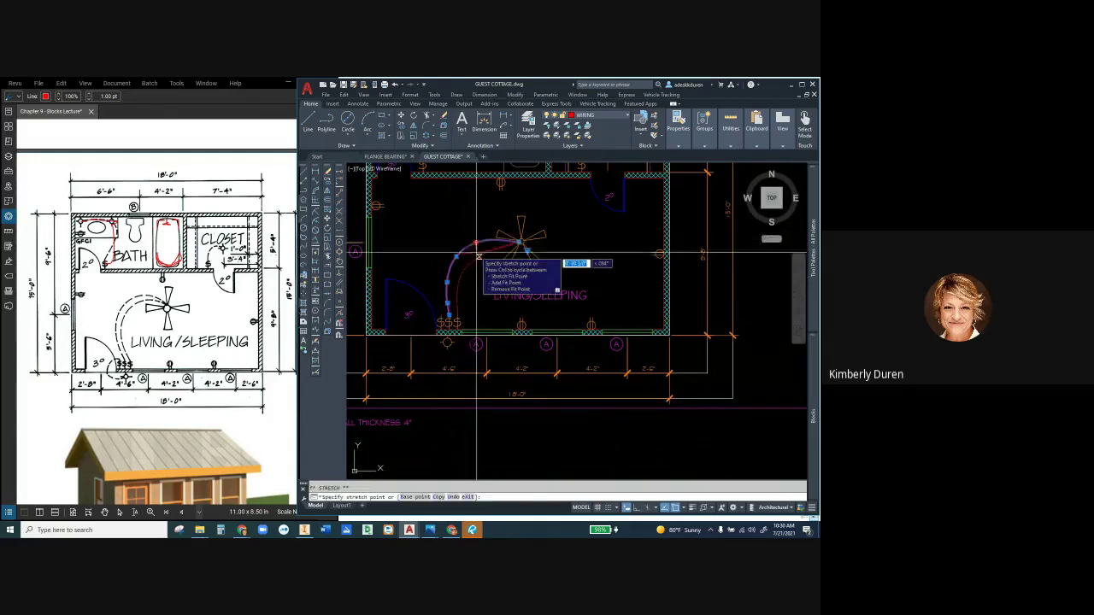
pyautogui.scroll(4, 473, 246)
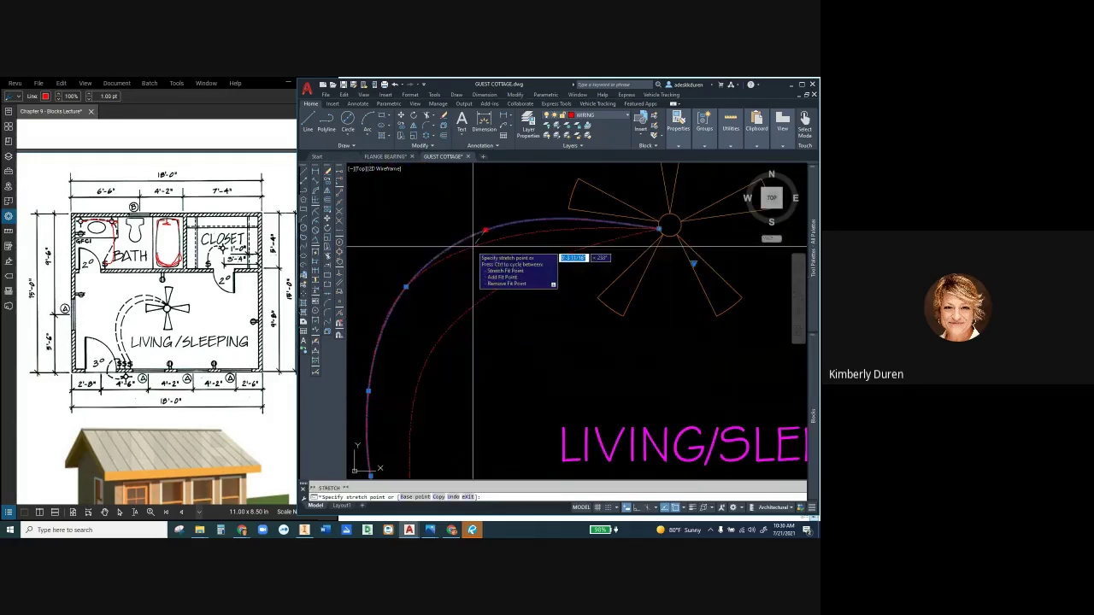
pyautogui.click(474, 246)
pyautogui.click(406, 287)
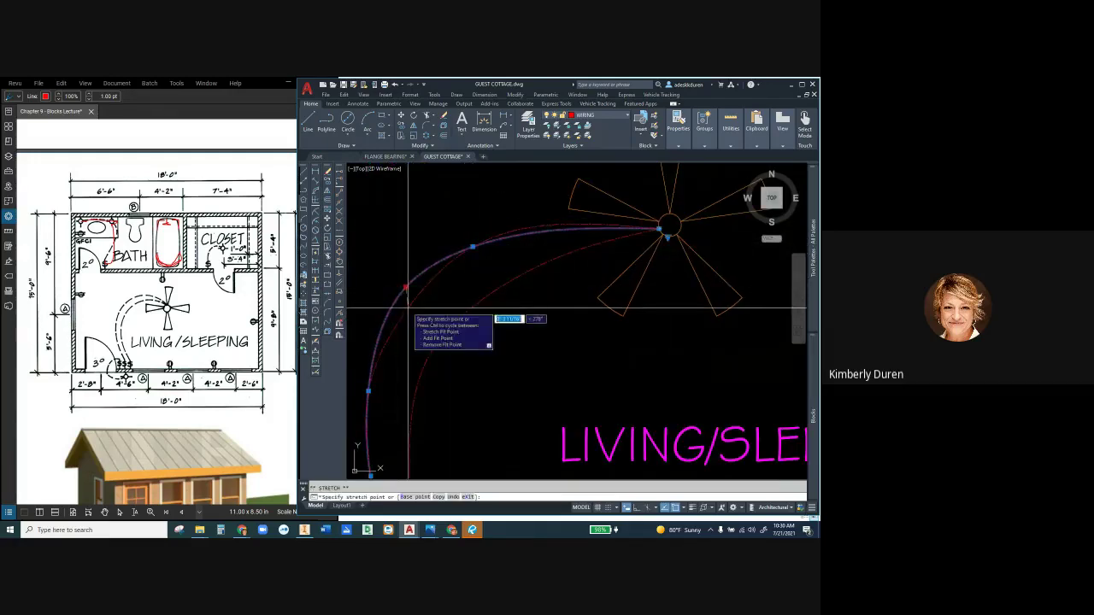
pyautogui.click(407, 306)
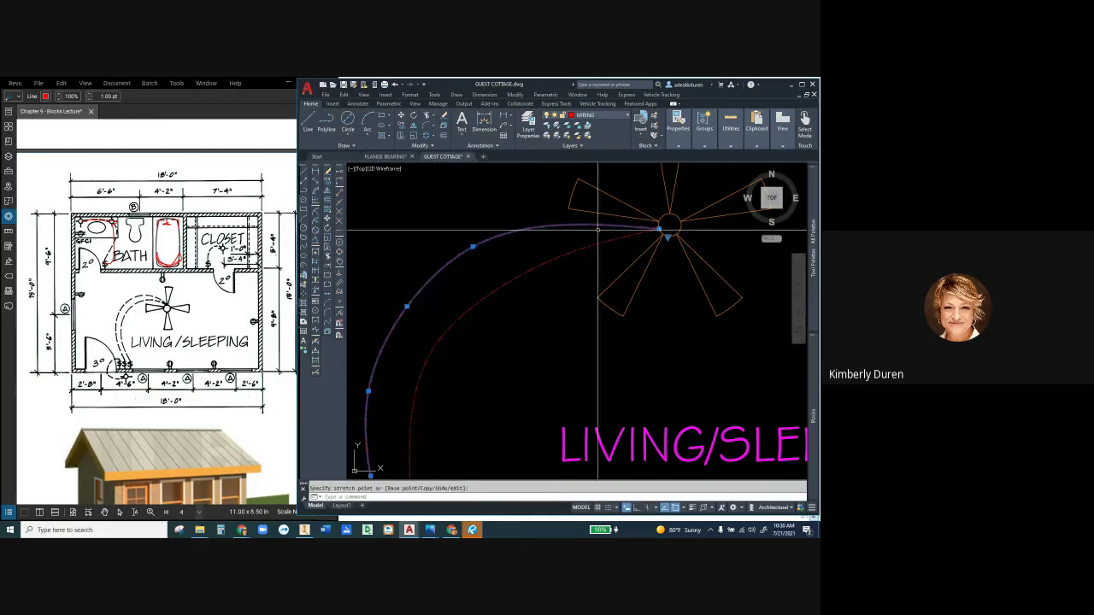
pyautogui.scroll(-5, 515, 295)
pyautogui.scroll(4, 513, 318)
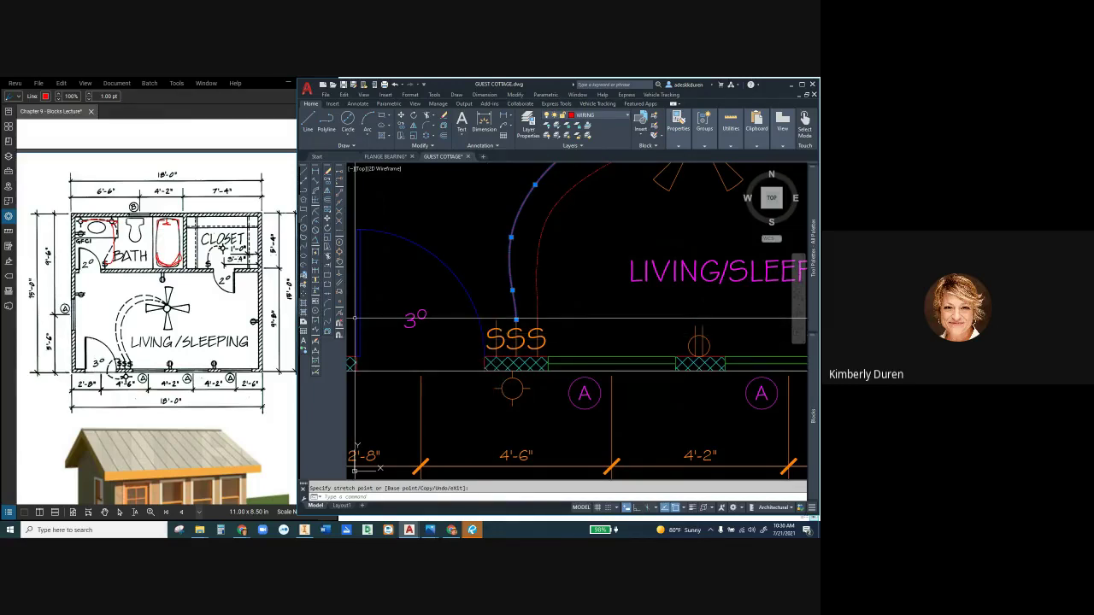
# - Bring the Bluebeam Revu reference cottage plan in front of AutoCAD
pyautogui.click(472, 530)
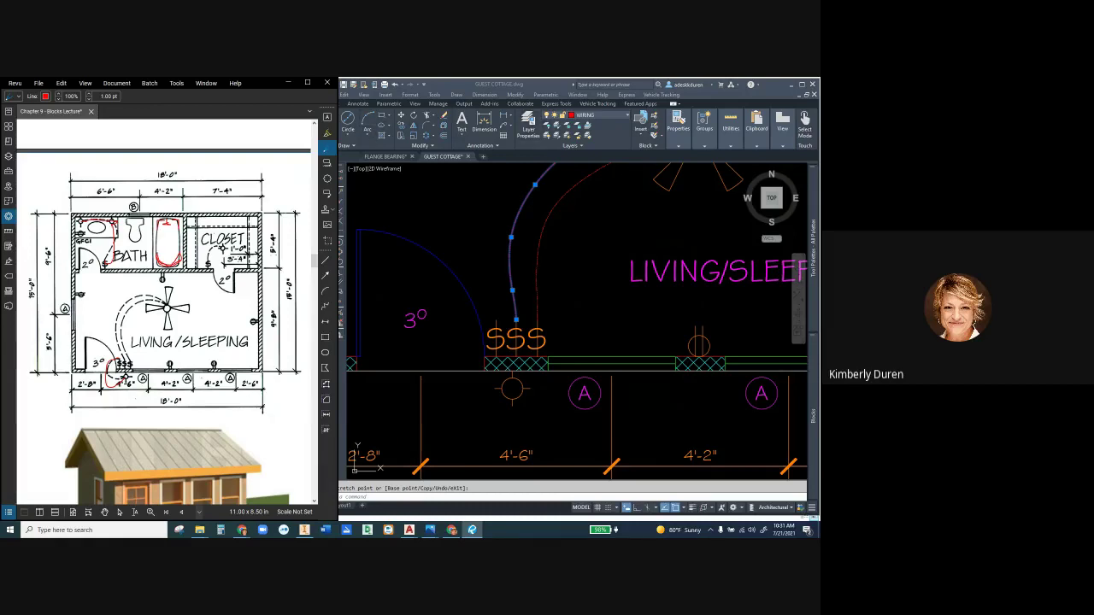
# - With Ortho on, draw a dashed spline from the outdoor light looping up around the SSS switches
pyautogui.hotkey('ctrl', 'z')
pyautogui.write('spl')
pyautogui.press('Return')
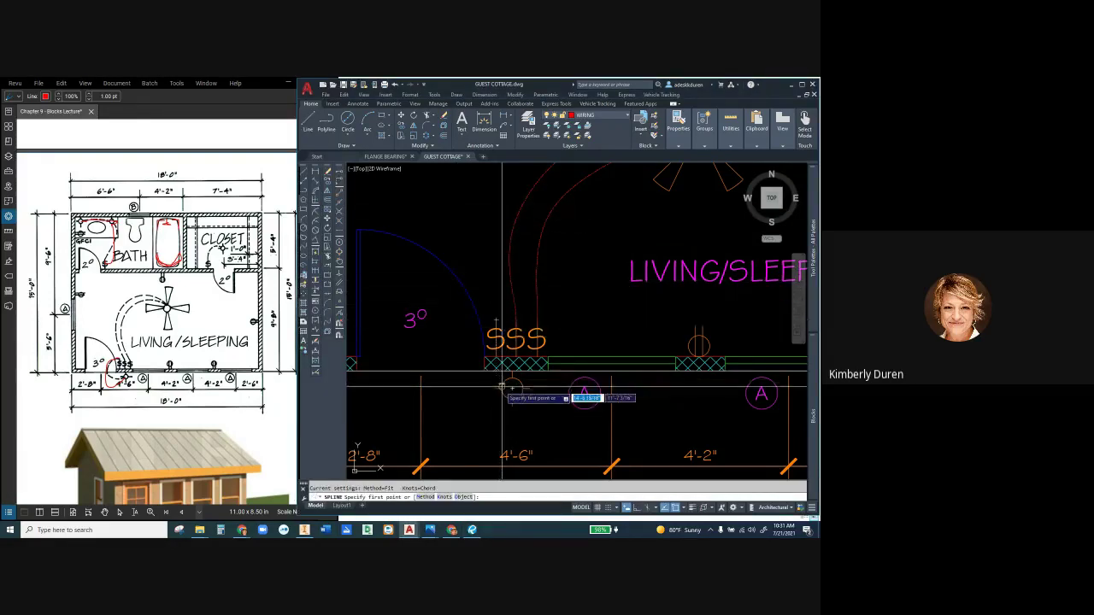
pyautogui.scroll(2, 503, 388)
pyautogui.scroll(2, 503, 389)
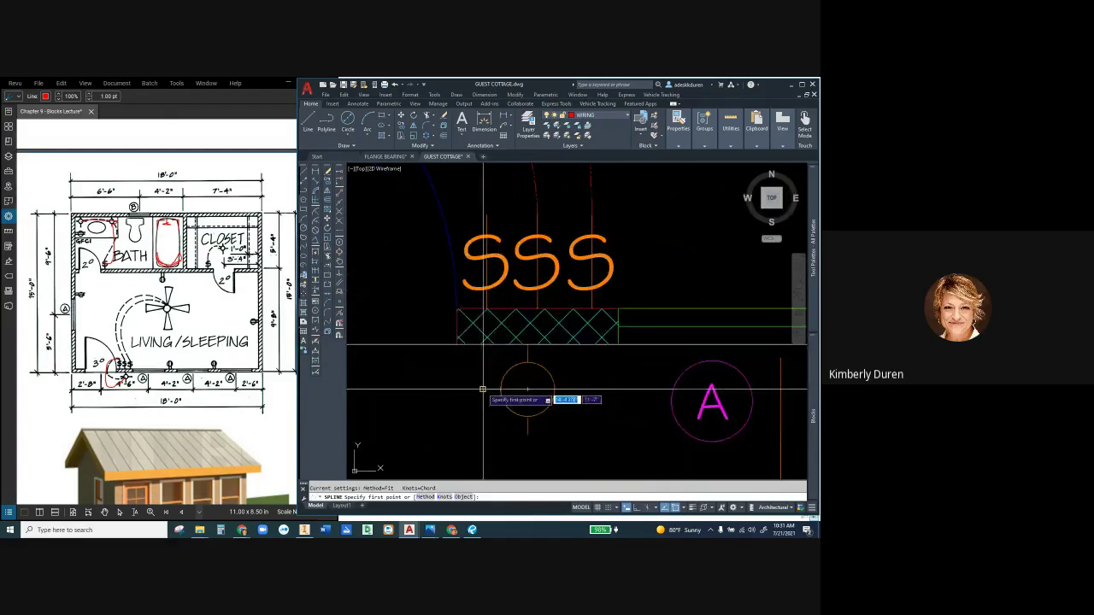
pyautogui.click(483, 389)
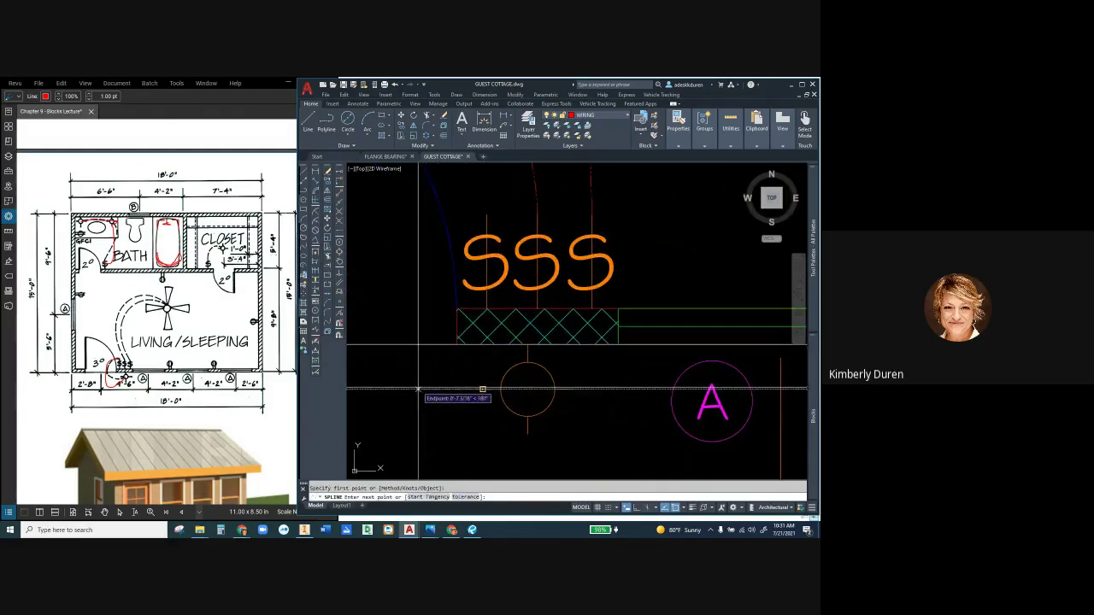
pyautogui.press('F8')
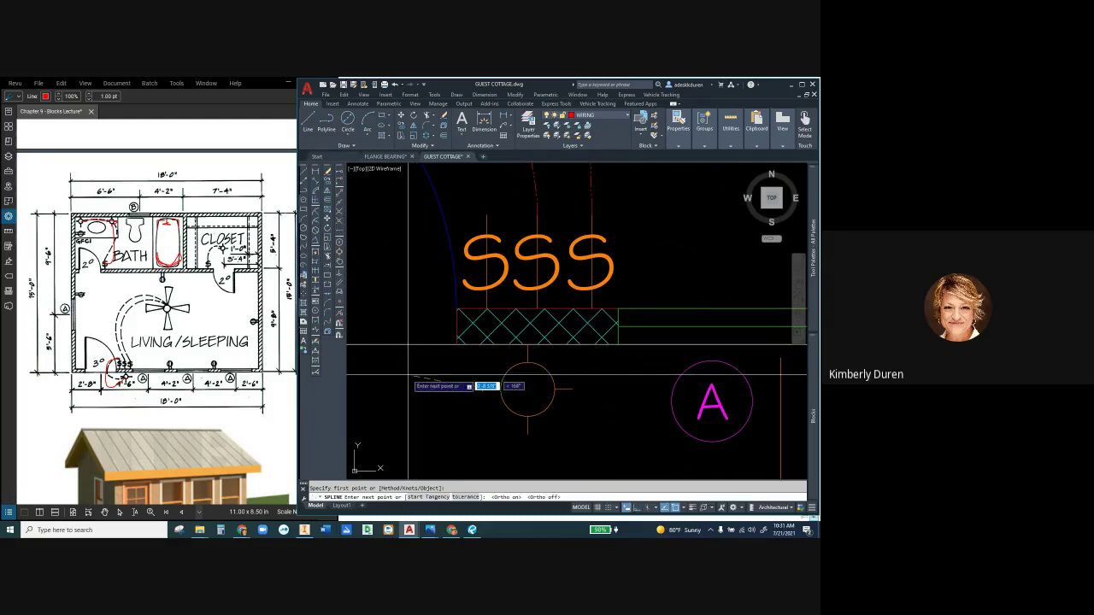
pyautogui.click(408, 372)
pyautogui.click(389, 301)
pyautogui.click(395, 225)
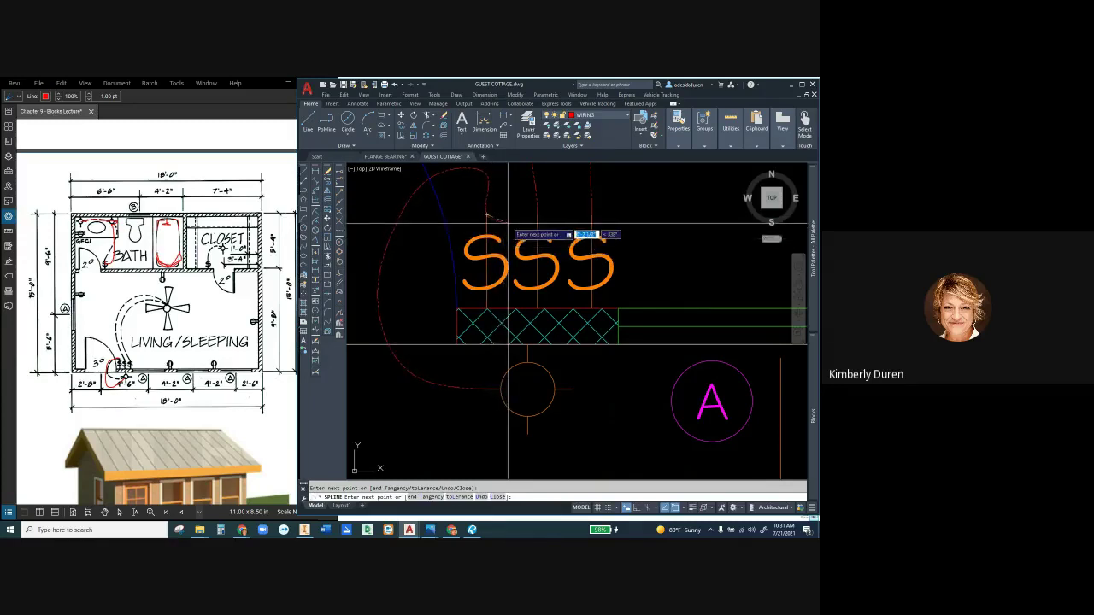
pyautogui.rightClick(508, 225)
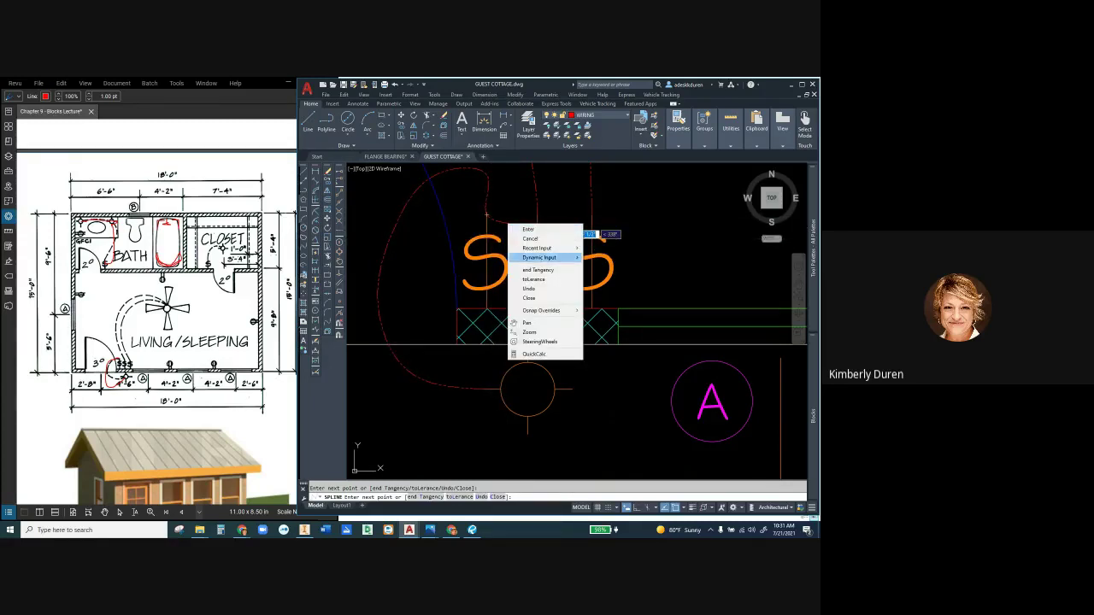
pyautogui.click(538, 270)
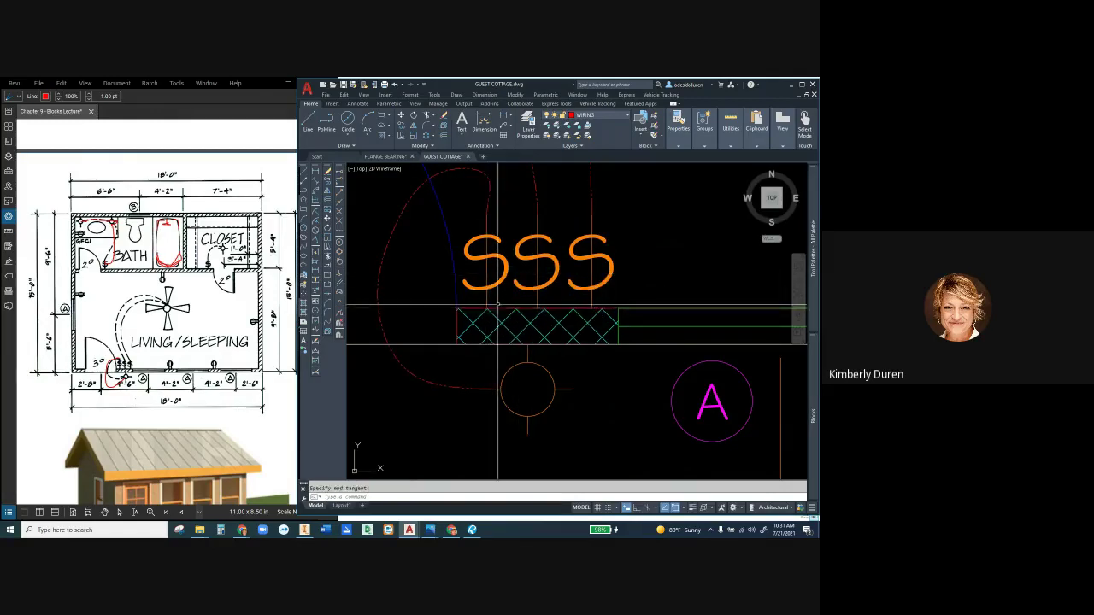
# - Finish the looping spline and move its end point beside the outdoor light
pyautogui.press('Escape')
pyautogui.click(460, 388)
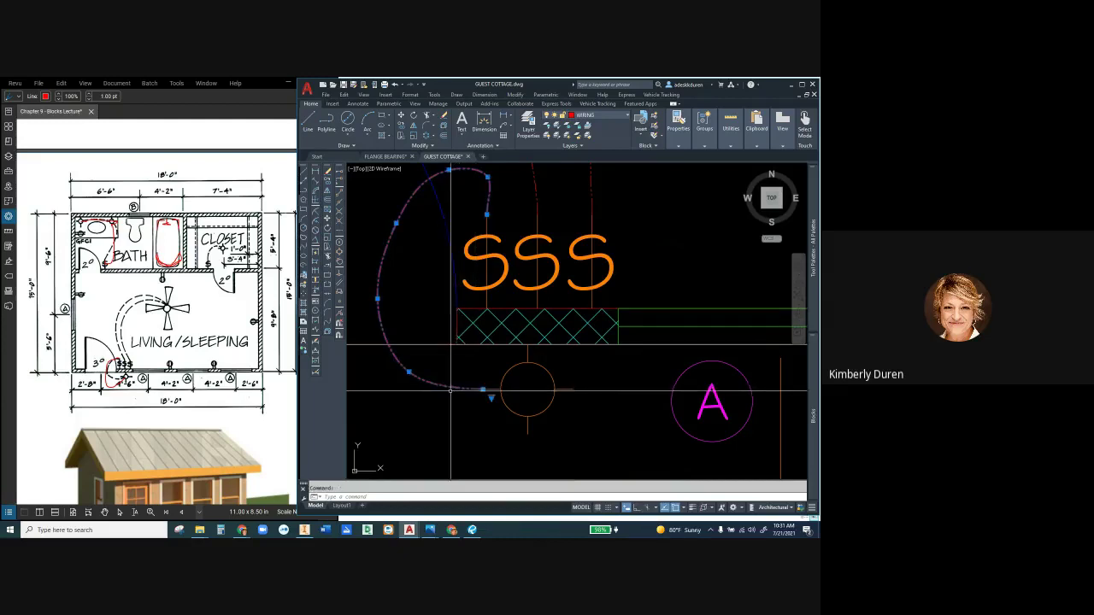
pyautogui.click(409, 373)
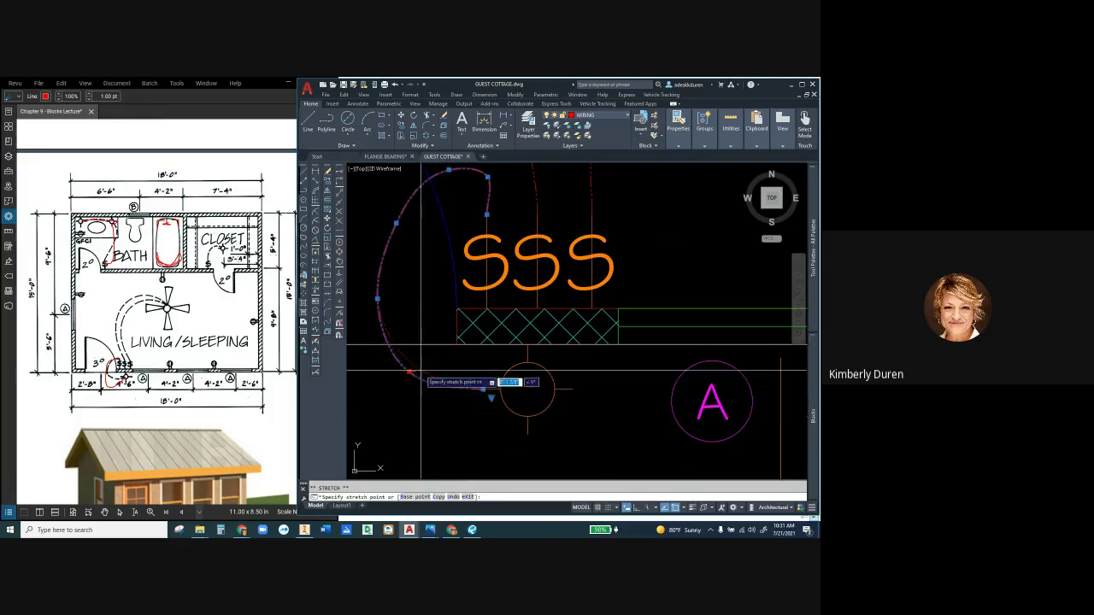
pyautogui.click(483, 391)
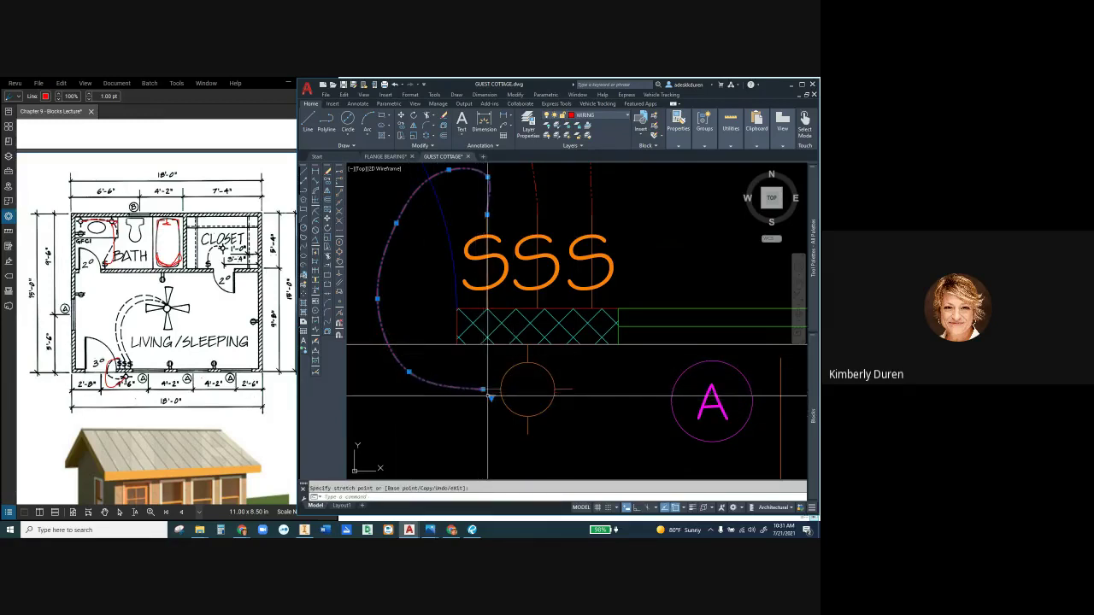
# - Change the spline end's tangent direction and stretch its lower fit point near the circle
pyautogui.moveTo(483, 390)
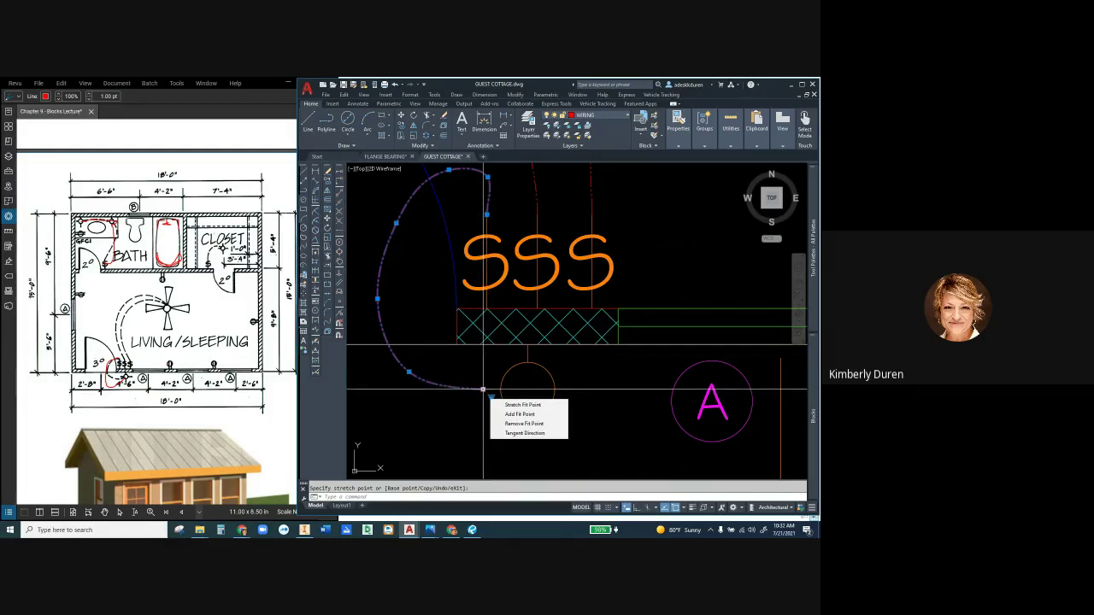
pyautogui.press('ctrl')
pyautogui.press('ctrl')
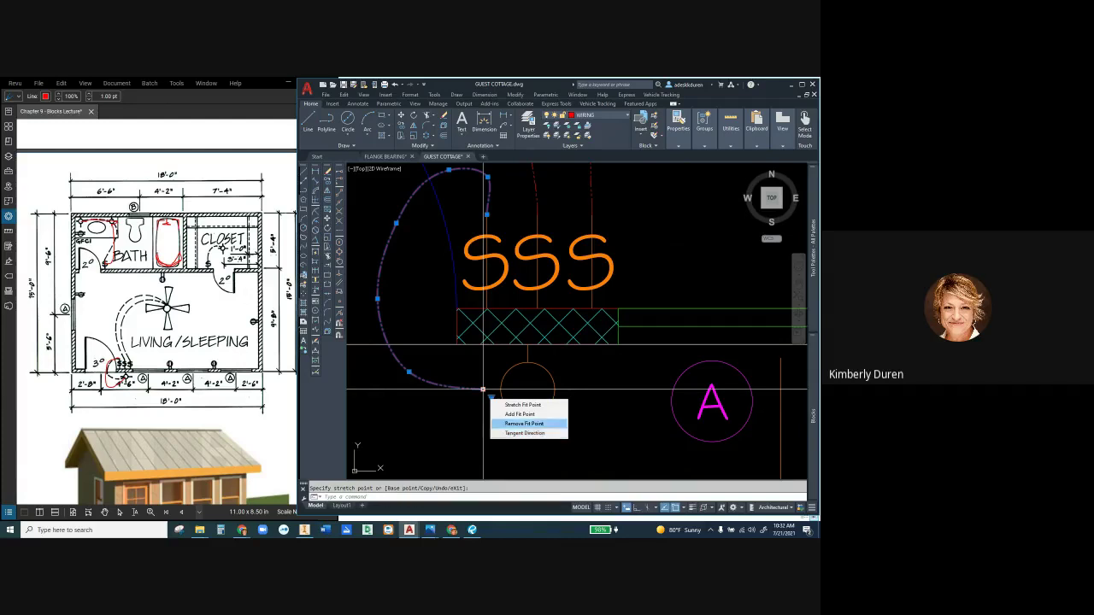
pyautogui.click(570, 389)
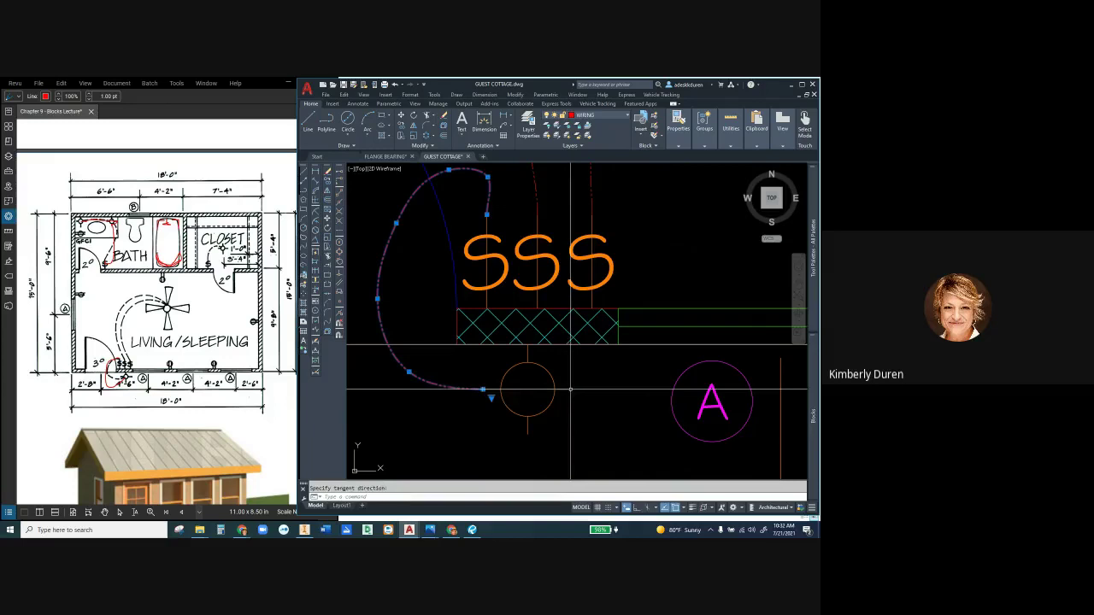
pyautogui.click(408, 373)
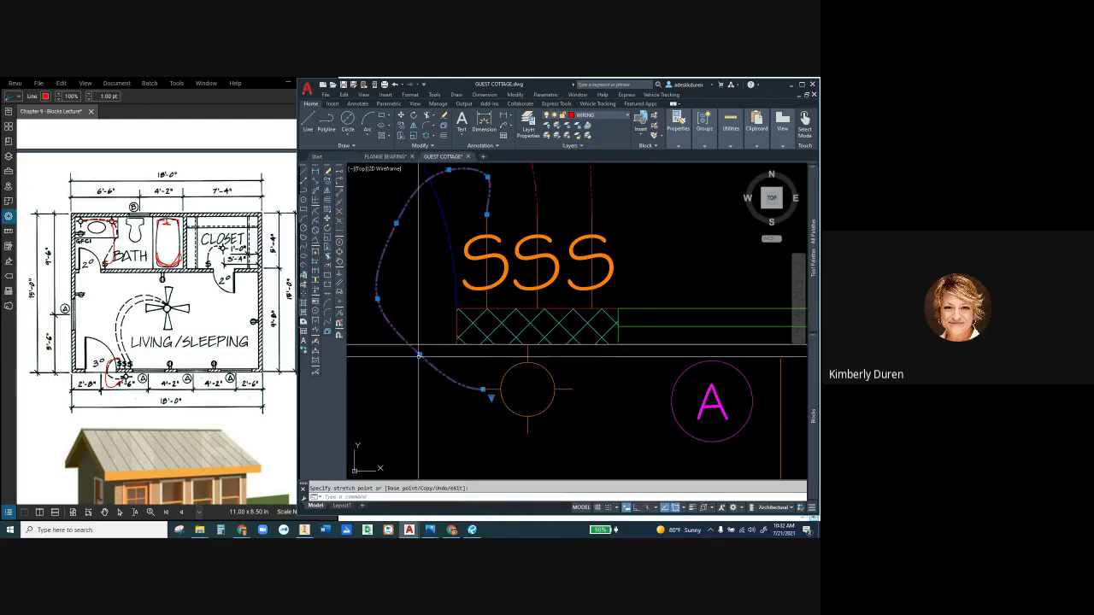
pyautogui.click(403, 373)
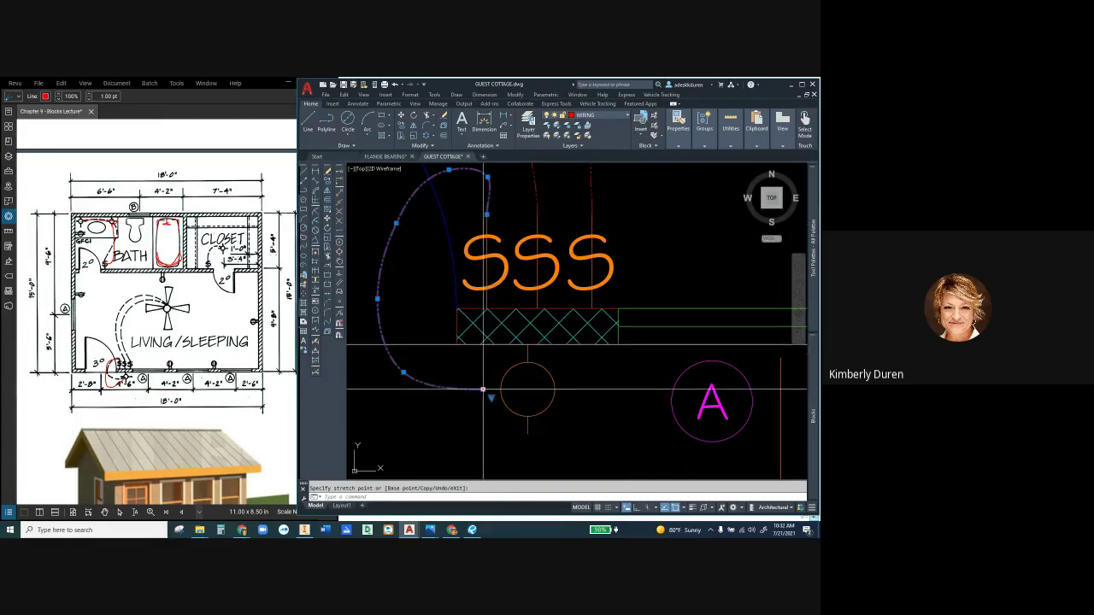
# - Add an extra fit point on the spline's lower bend, just left of the outdoor light
pyautogui.rightClick(483, 390)
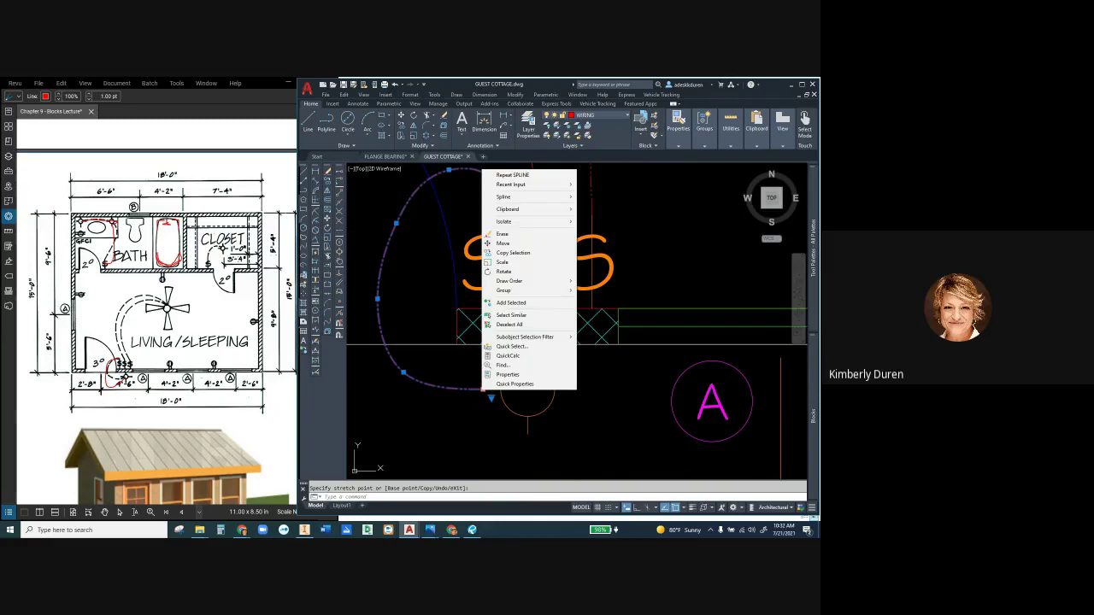
pyautogui.press('Escape')
pyautogui.press('Escape')
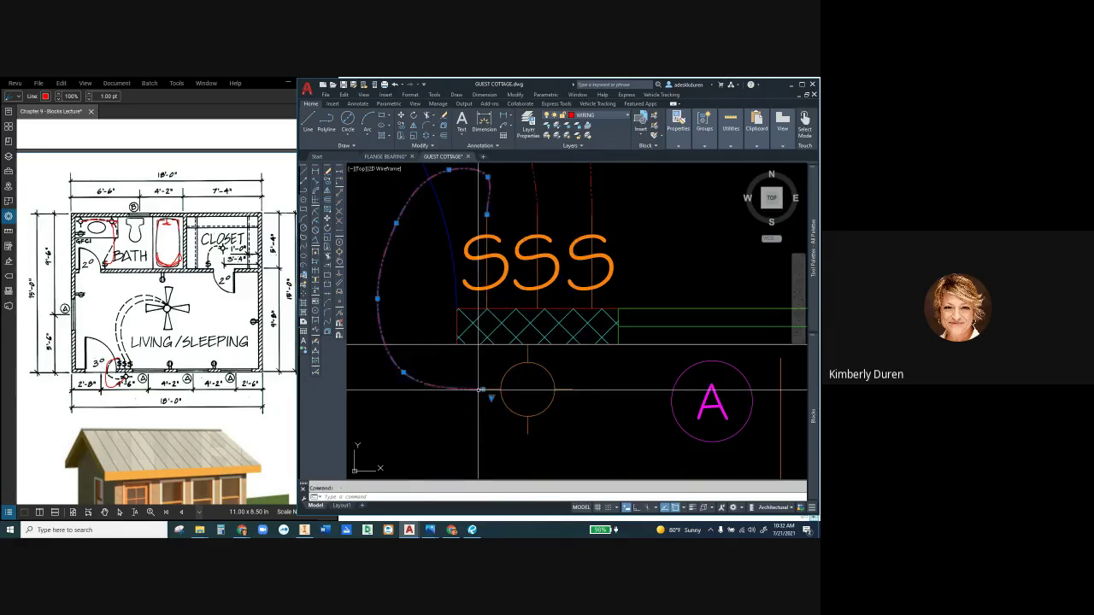
pyautogui.moveTo(483, 390)
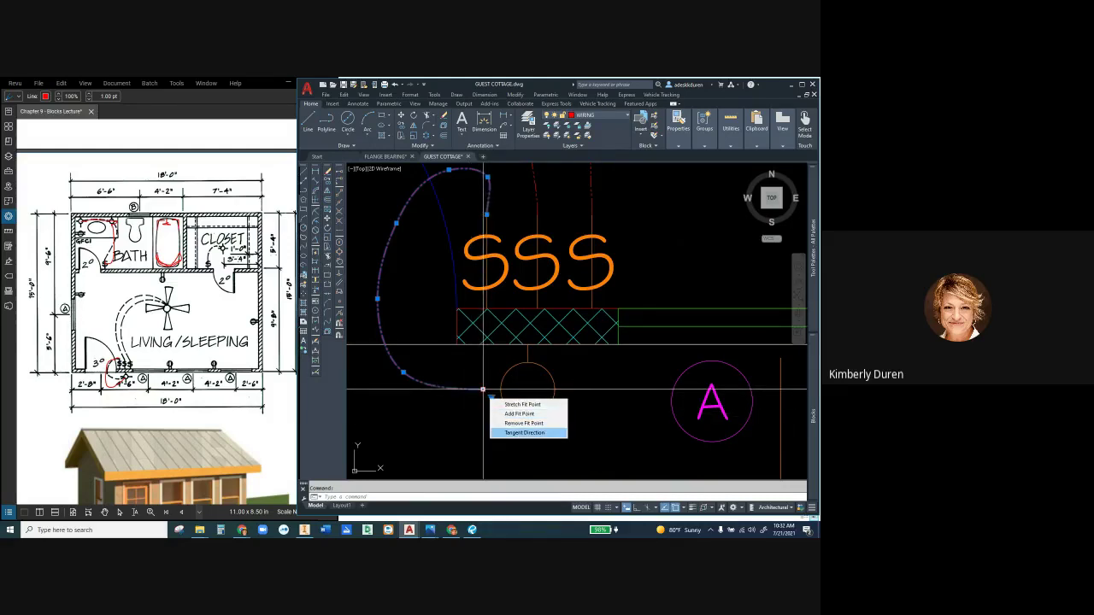
pyautogui.click(524, 433)
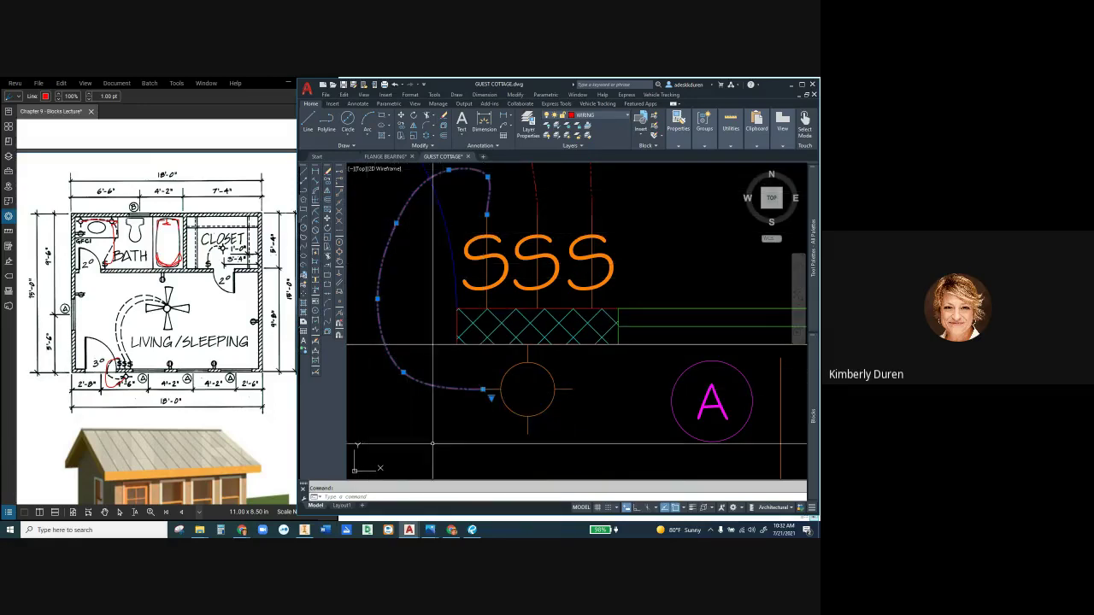
pyautogui.moveTo(484, 390)
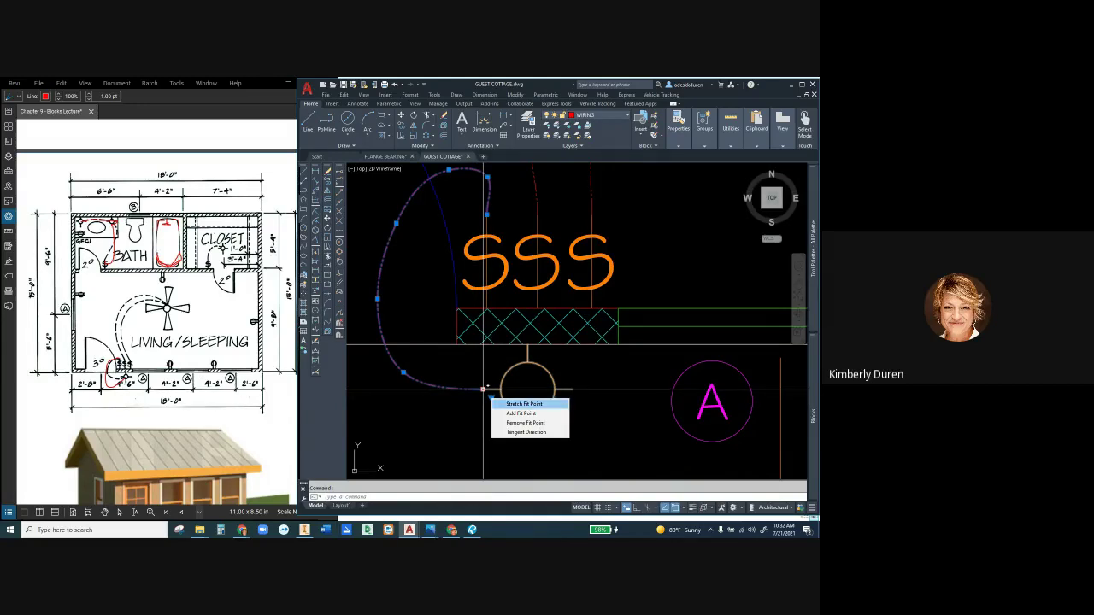
pyautogui.click(521, 413)
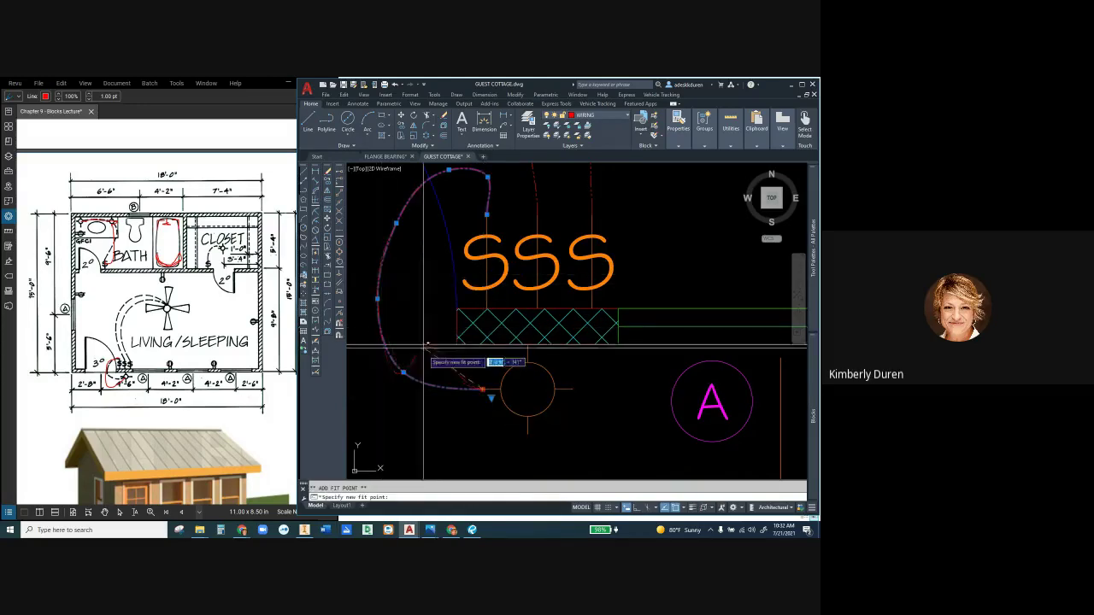
pyautogui.click(443, 389)
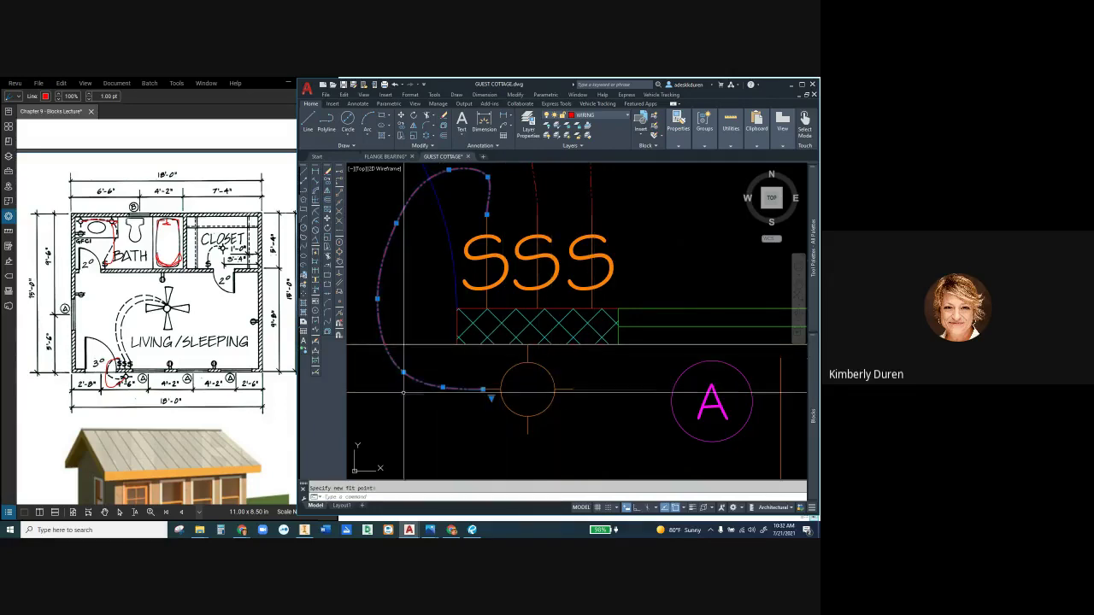
pyautogui.scroll(-2, 454, 346)
pyautogui.scroll(-2, 454, 346)
# - Move the spline's top end point above the SSS switches to reshape the curve
pyautogui.scroll(5, 462, 306)
pyautogui.press('Escape')
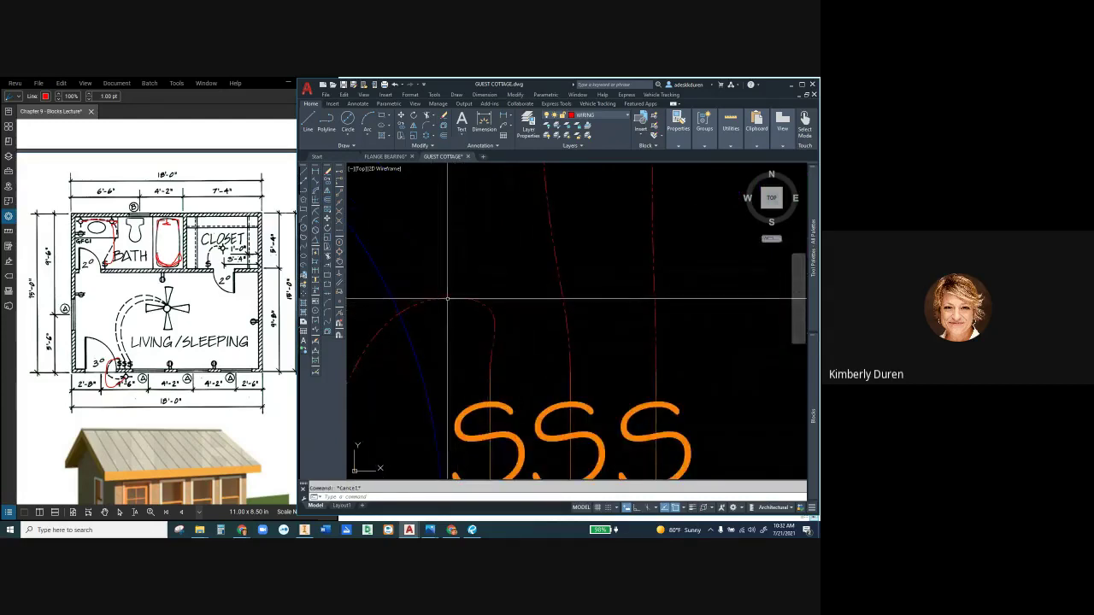
pyautogui.click(446, 298)
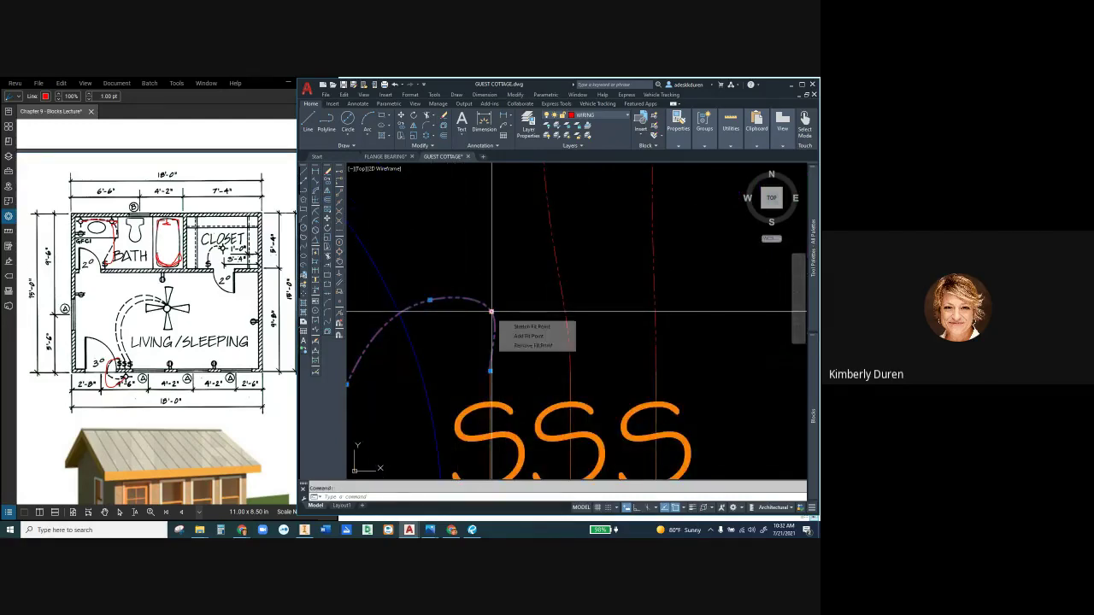
pyautogui.click(492, 311)
pyautogui.click(481, 322)
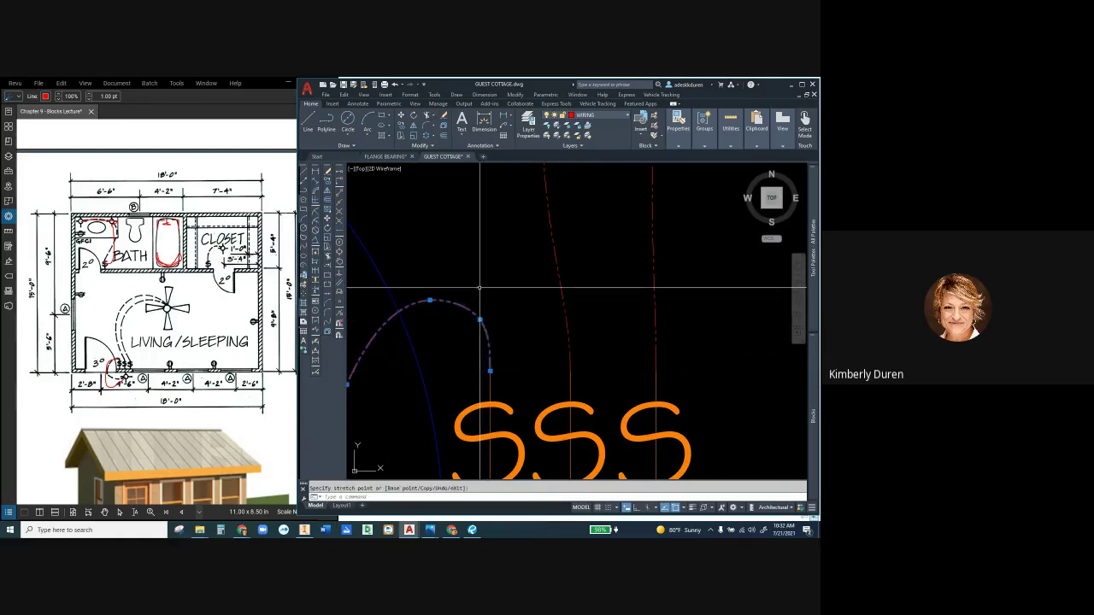
pyautogui.scroll(-5, 479, 289)
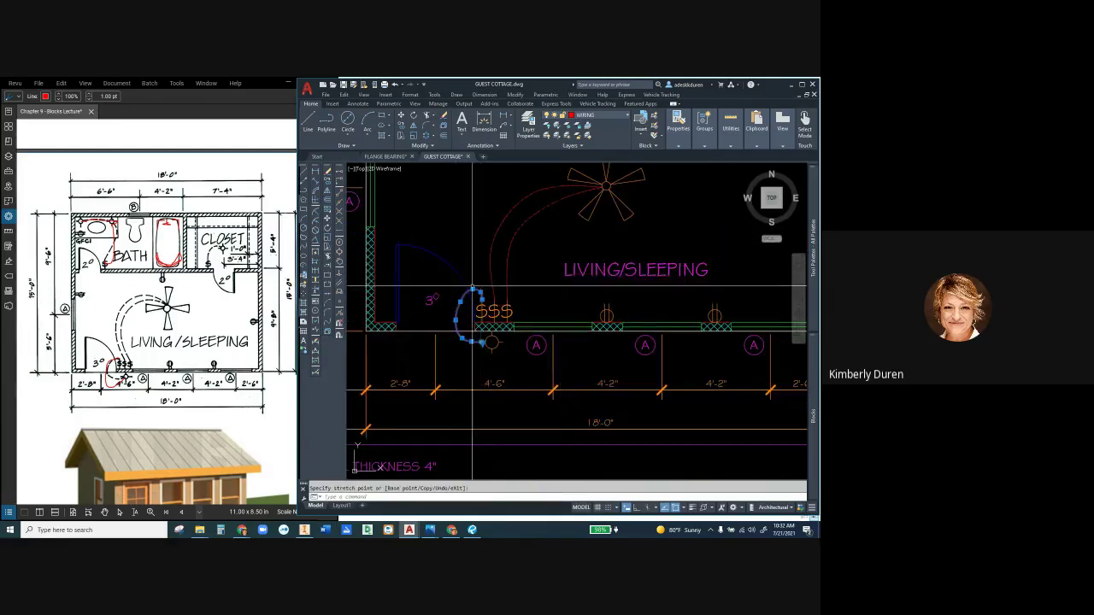
pyautogui.press('Escape')
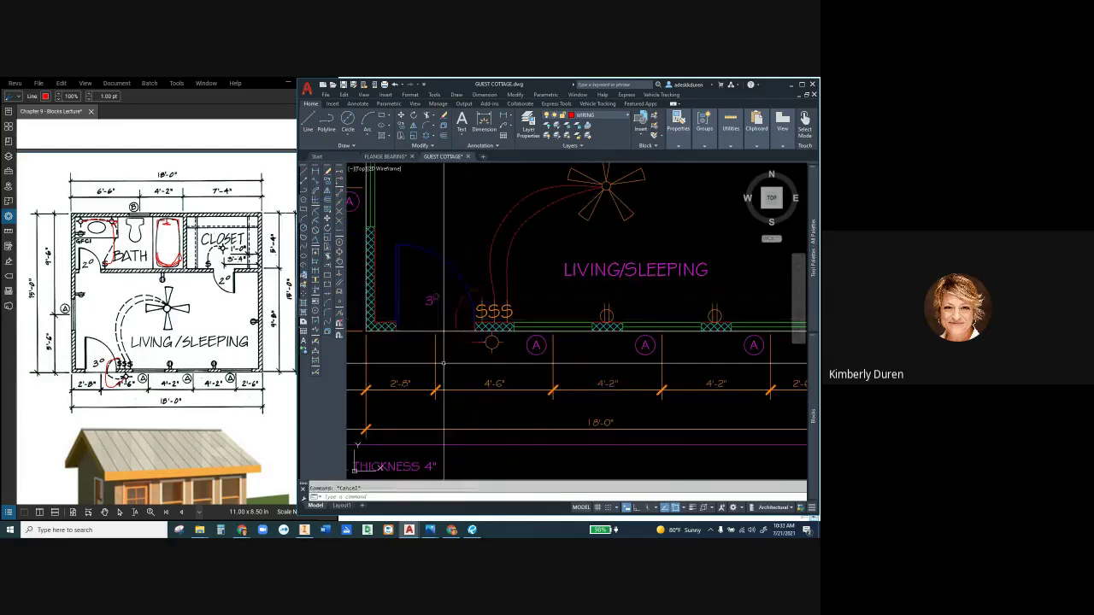
# - Pan the view over the bath and closet
pyautogui.scroll(-5, 440, 370)
pyautogui.scroll(5, 429, 227)
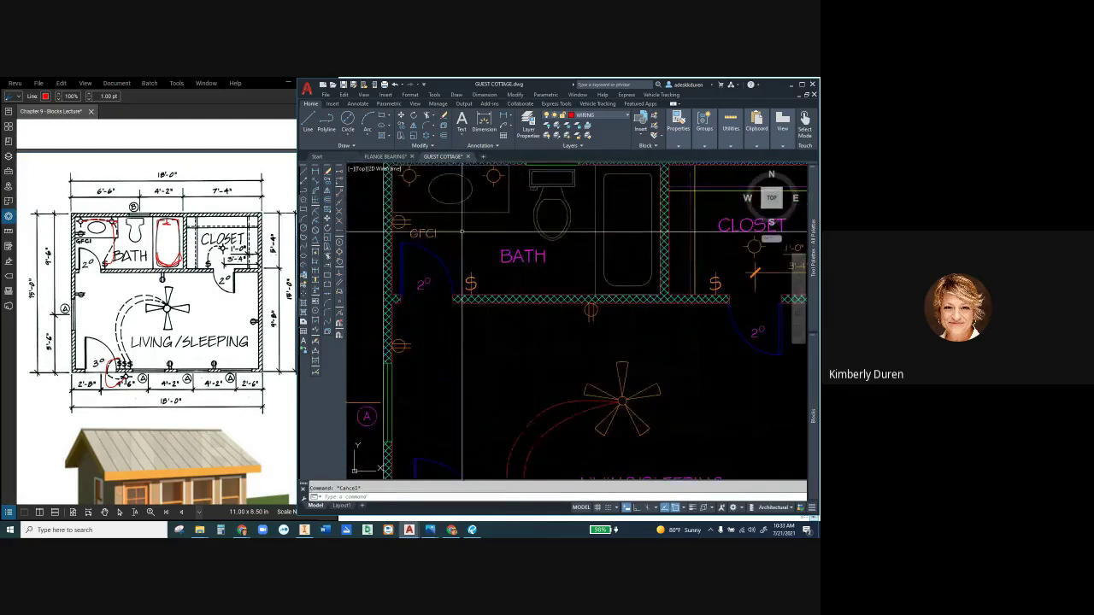
pyautogui.moveTo(460, 231)
pyautogui.mouseDown(button='middle')
pyautogui.moveTo(439, 239)
pyautogui.moveTo(438, 261)
pyautogui.mouseUp(button='middle')
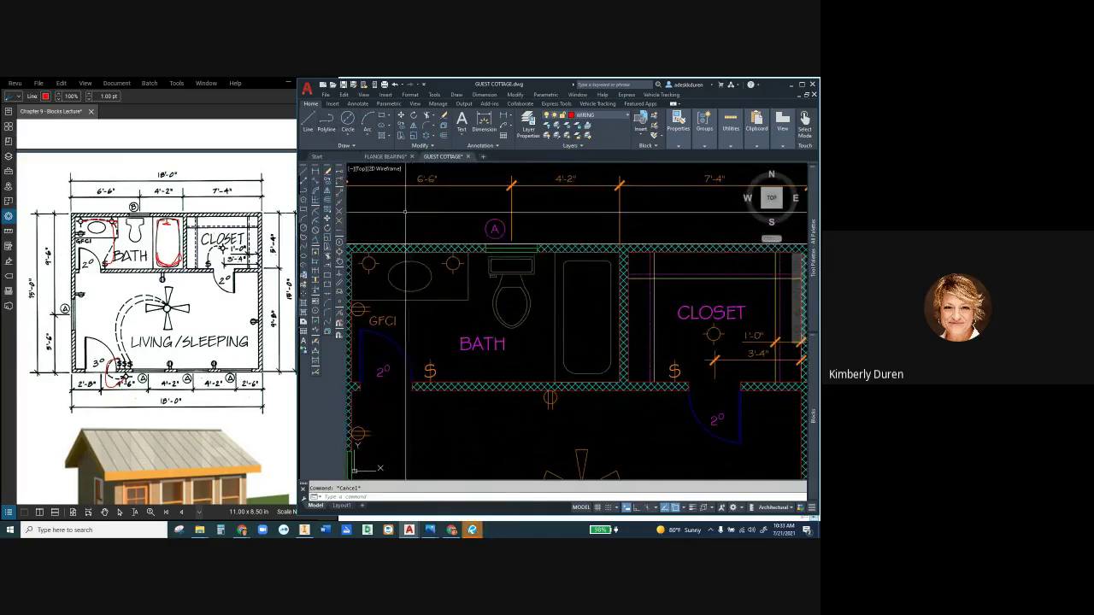
# - Draw a dashed spline over the bath sink between the two wall lights, setting its end tangent
pyautogui.write('spl')
pyautogui.press('Return')
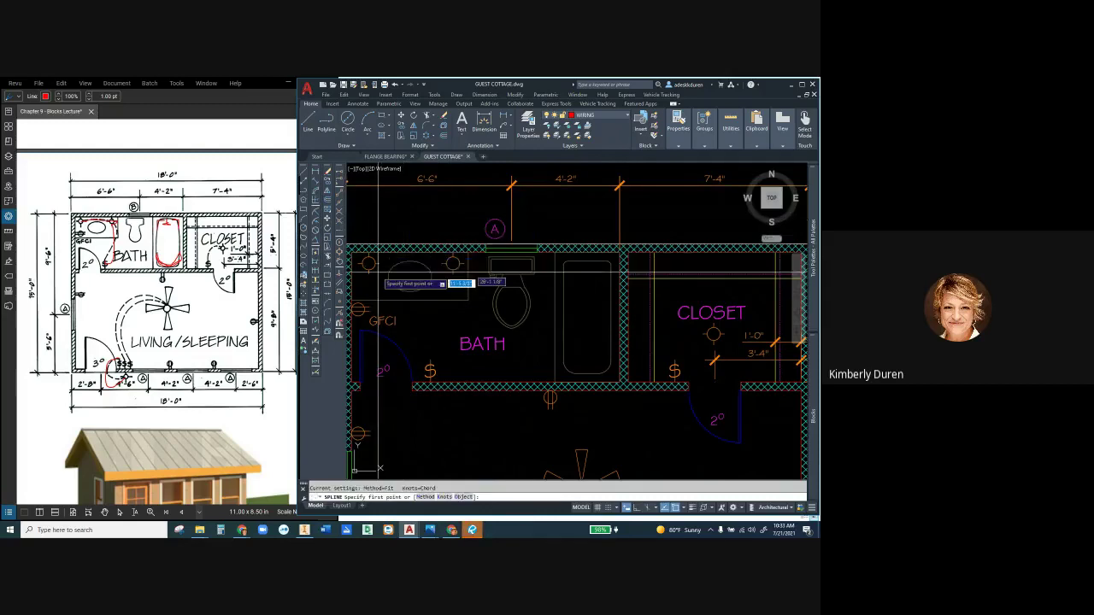
pyautogui.scroll(3, 377, 274)
pyautogui.scroll(2, 377, 274)
pyautogui.click(383, 248)
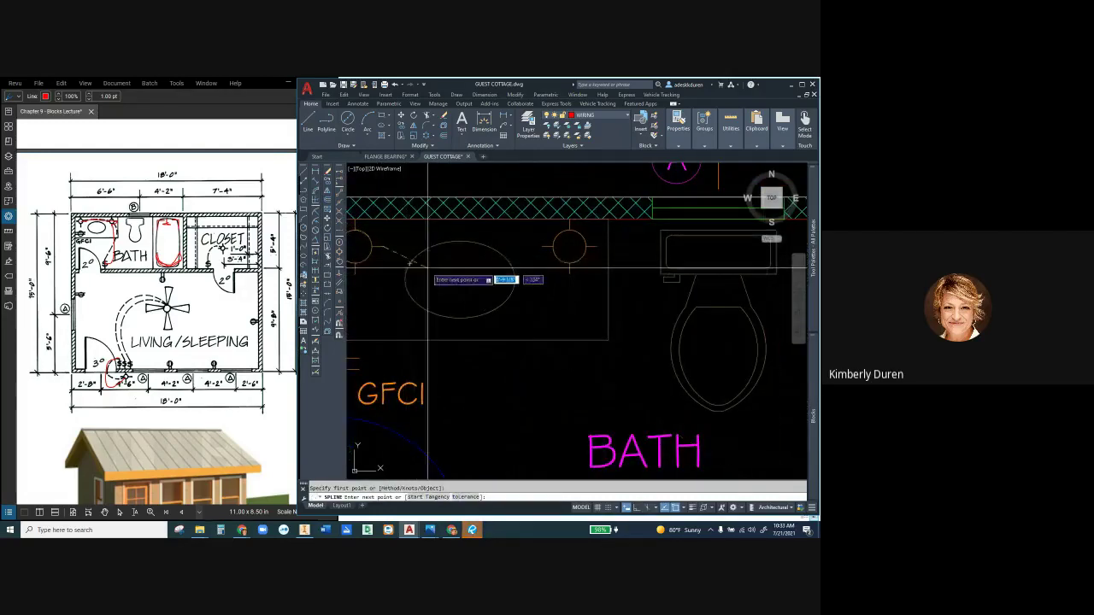
pyautogui.click(477, 232)
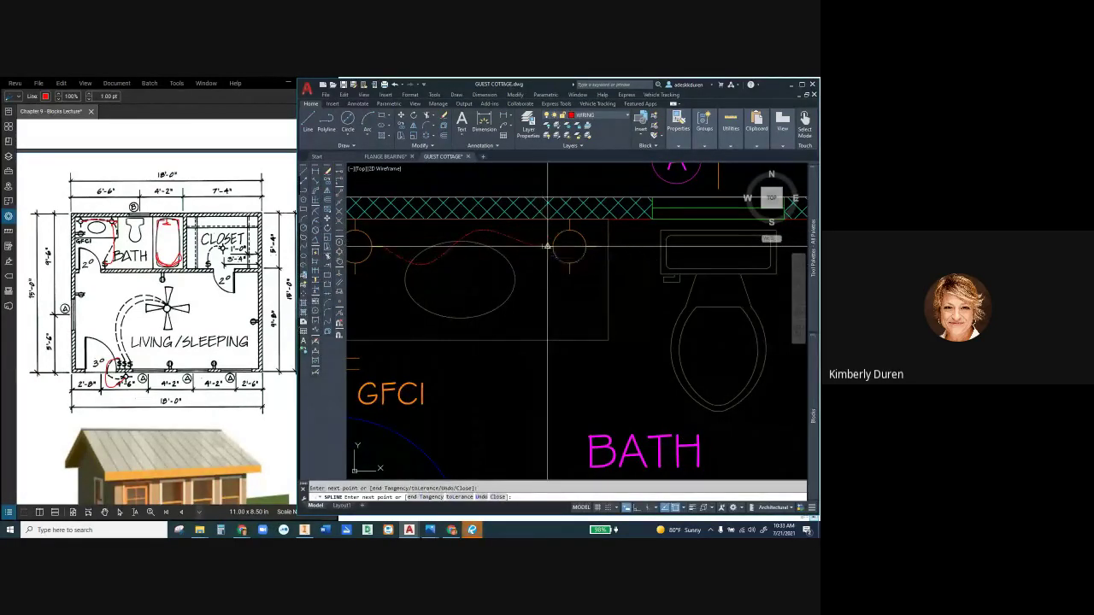
pyautogui.rightClick(547, 247)
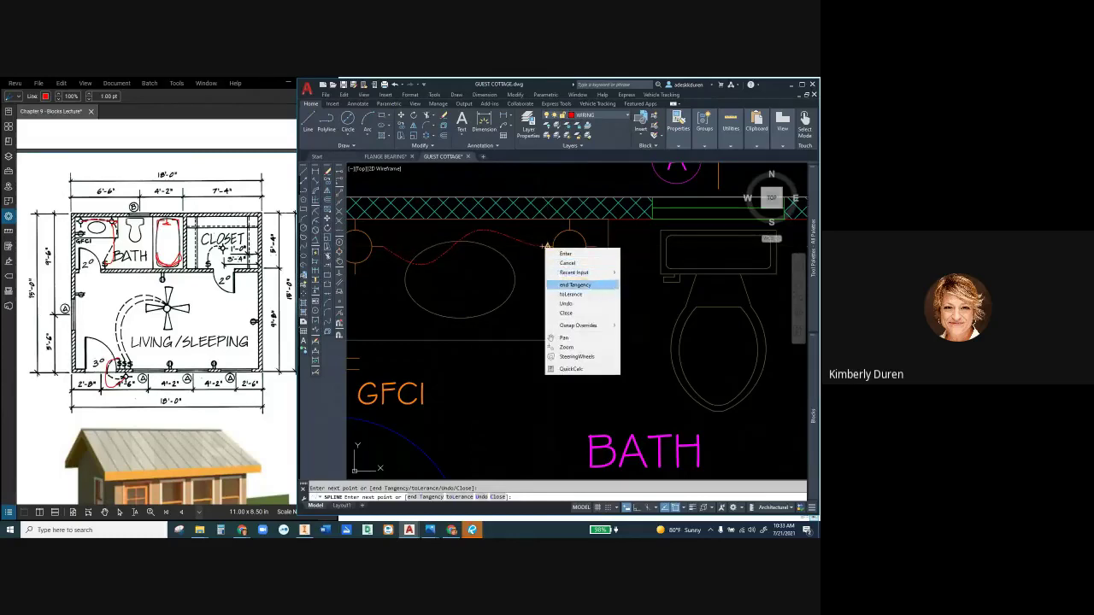
pyautogui.click(574, 285)
pyautogui.click(596, 247)
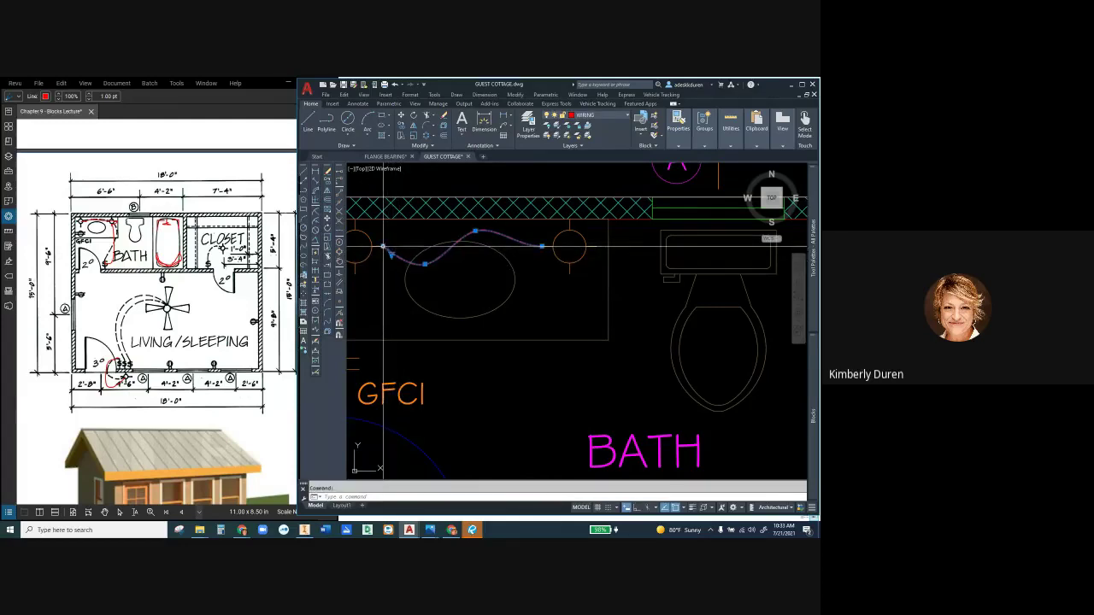
# - Adjust the sink spline's start tangent direction
pyautogui.moveTo(383, 247)
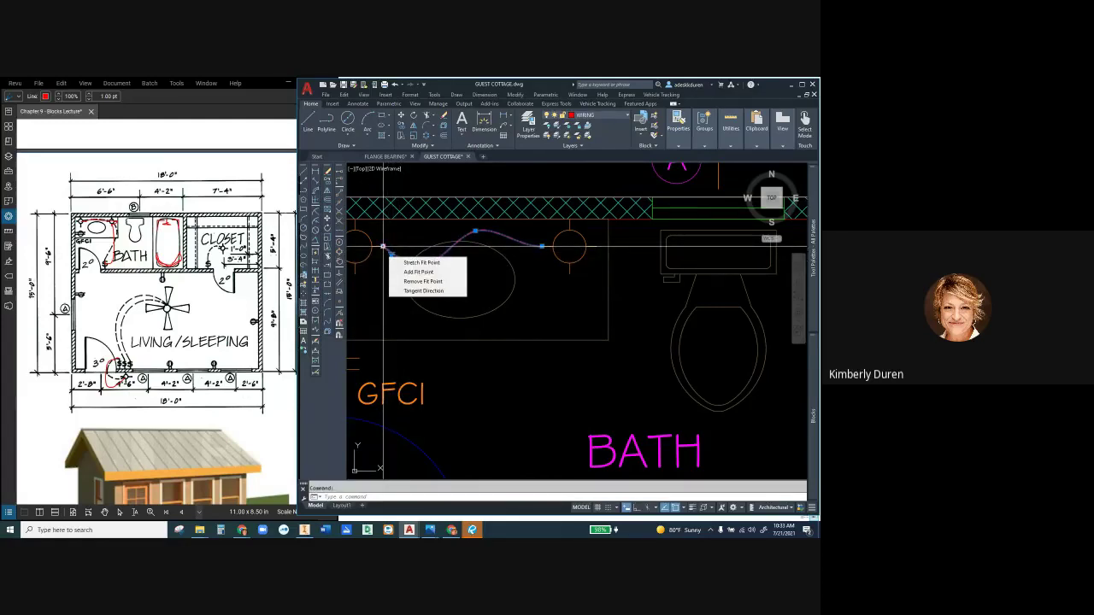
pyautogui.click(424, 291)
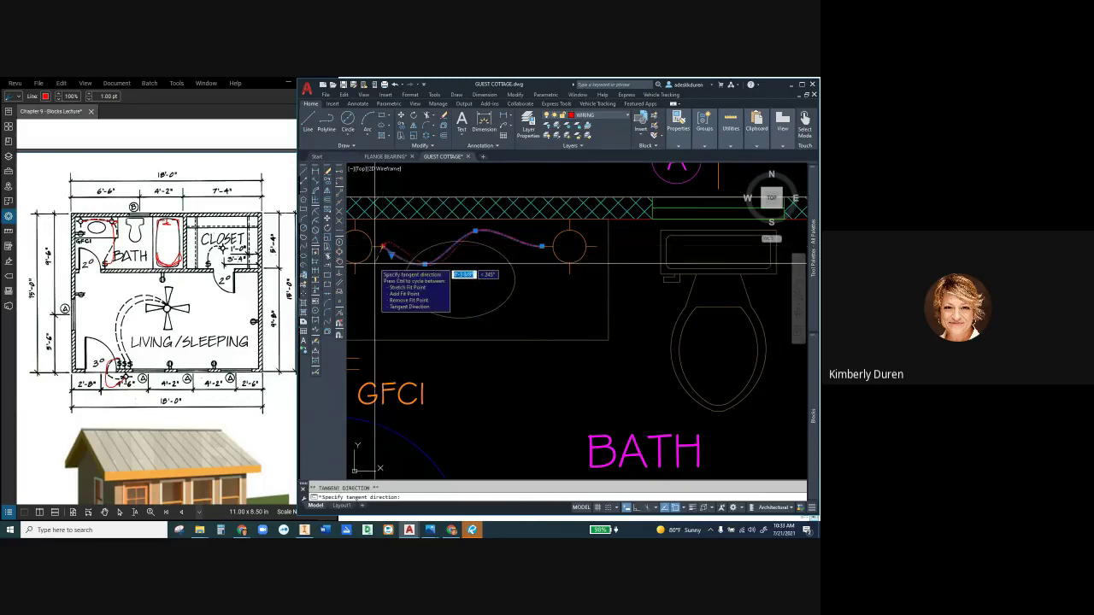
pyautogui.scroll(-4, 374, 258)
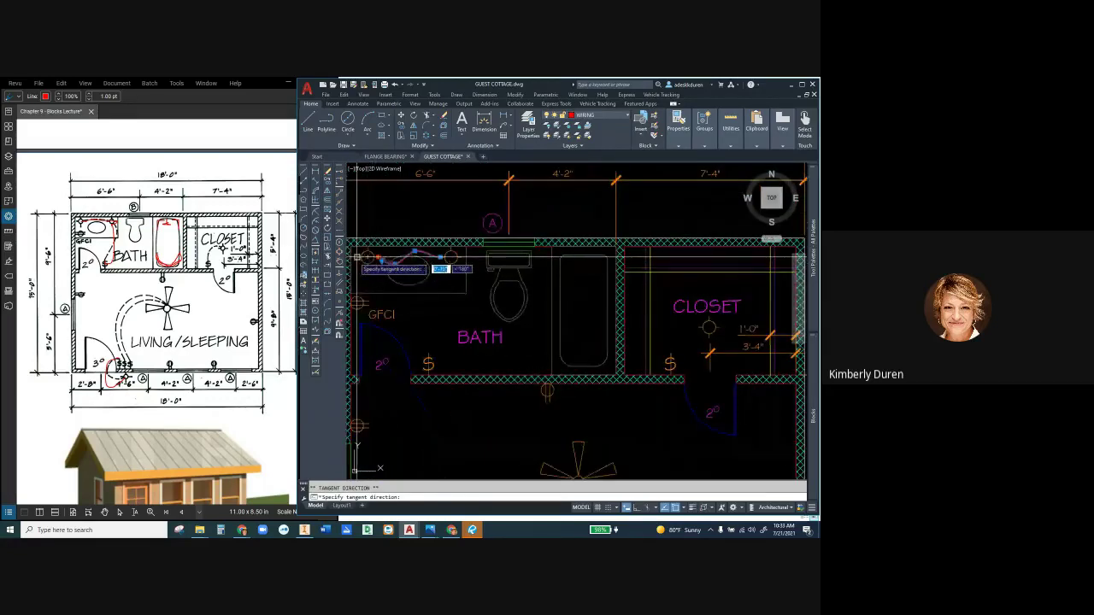
pyautogui.click(390, 270)
pyautogui.scroll(5, 357, 272)
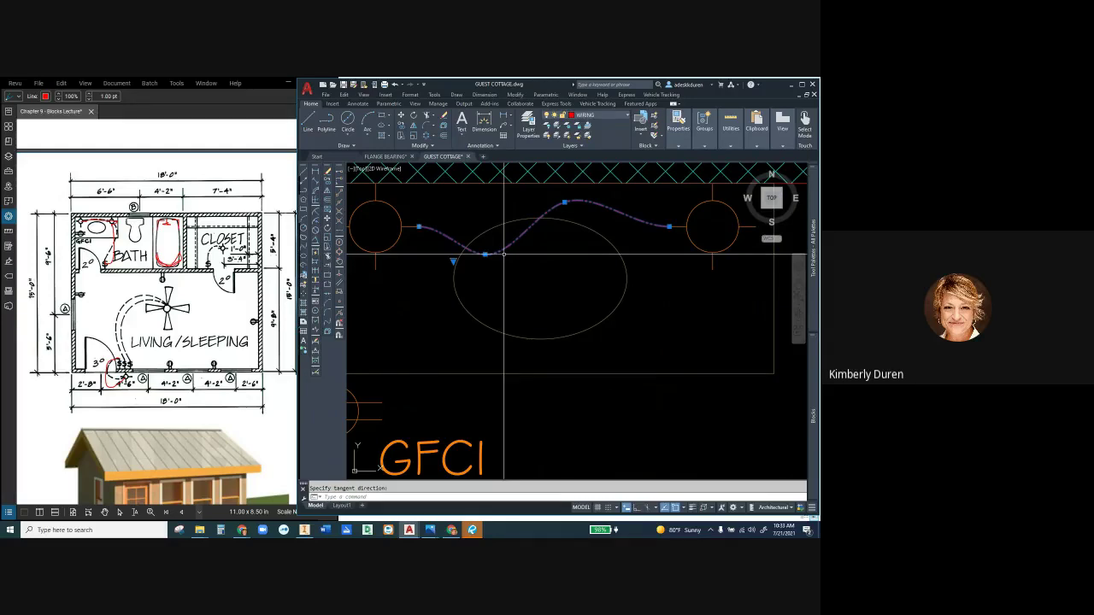
# - Draw a spline from the bath S switch up to the right wall light, setting its end tangent
pyautogui.press('Escape')
pyautogui.press('Escape')
pyautogui.scroll(-4, 526, 295)
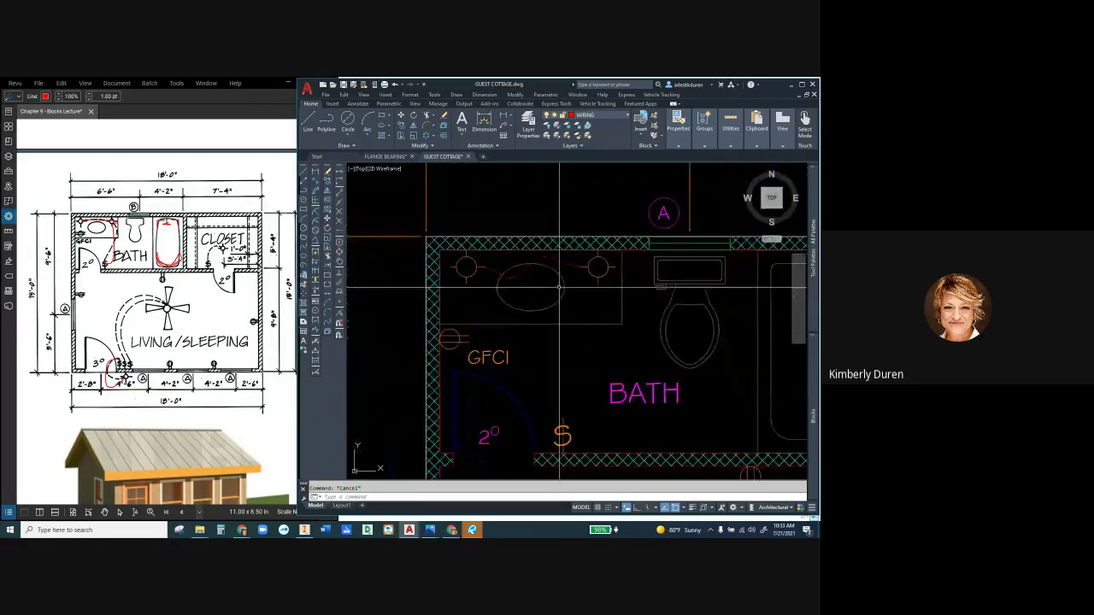
pyautogui.write('spl')
pyautogui.press('Return')
pyautogui.click(562, 418)
pyautogui.click(604, 386)
pyautogui.click(568, 374)
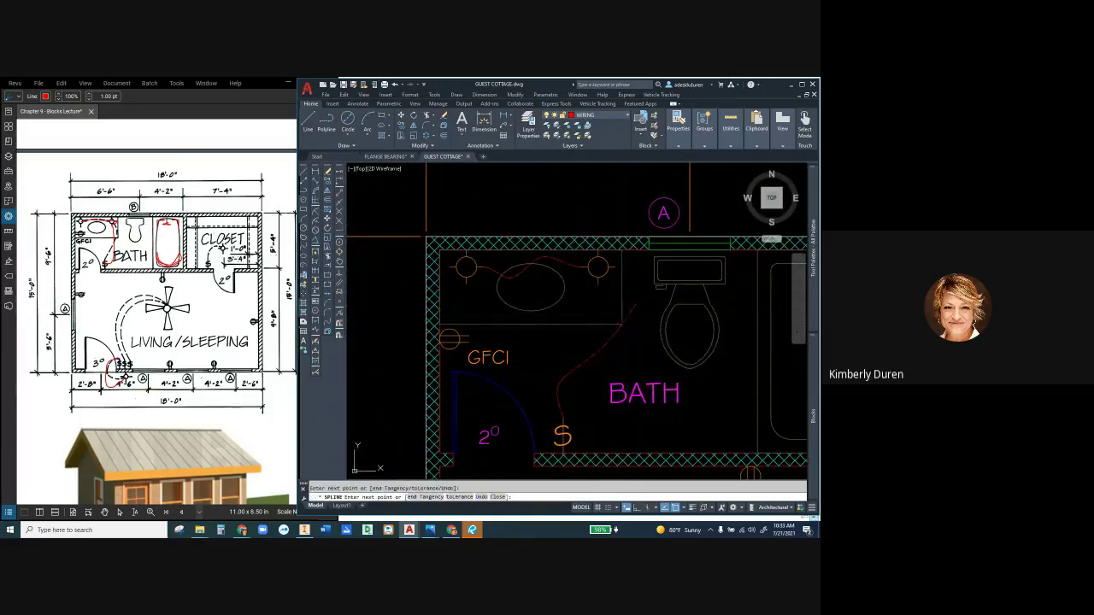
pyautogui.click(635, 301)
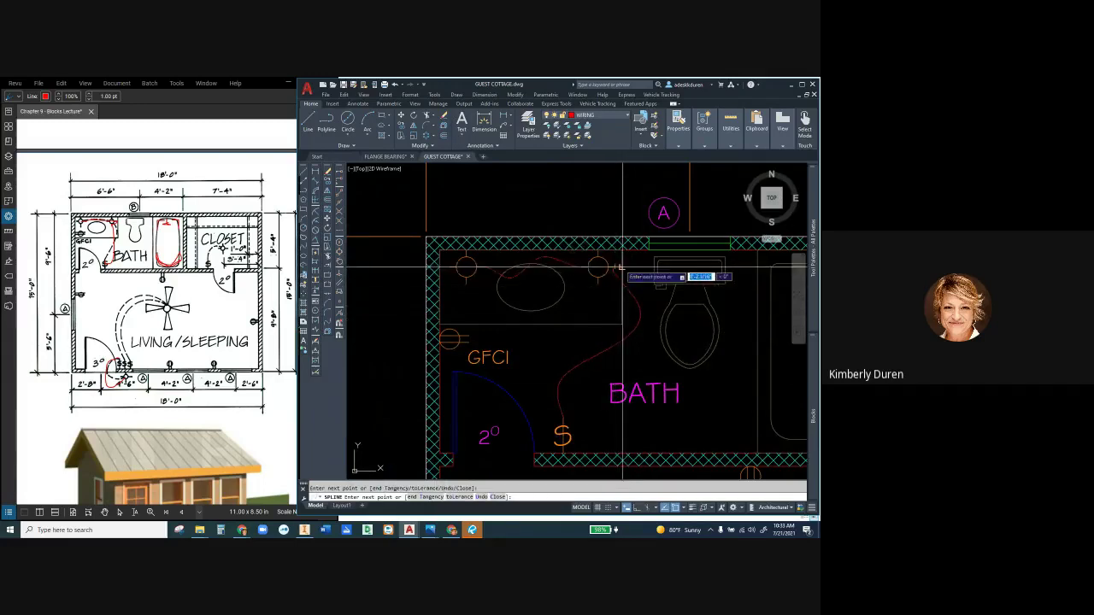
pyautogui.rightClick(608, 267)
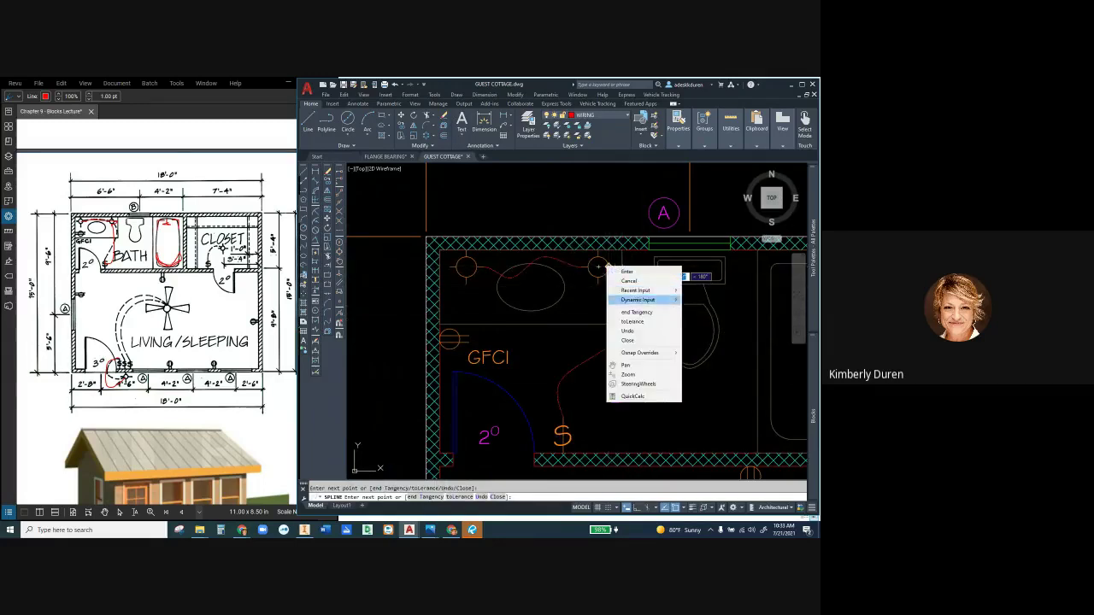
pyautogui.click(637, 312)
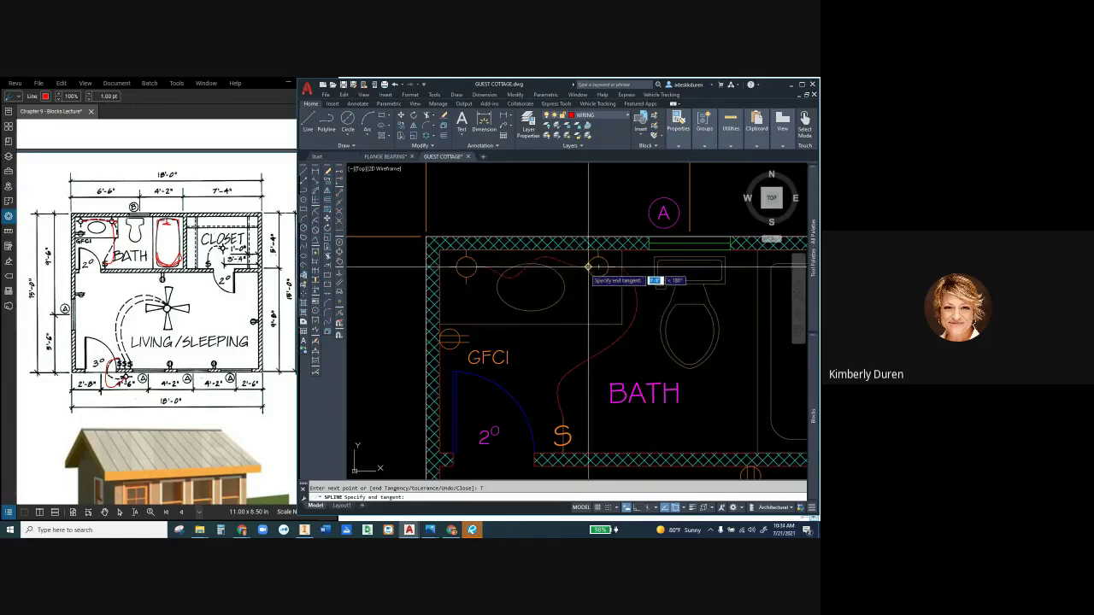
pyautogui.click(586, 268)
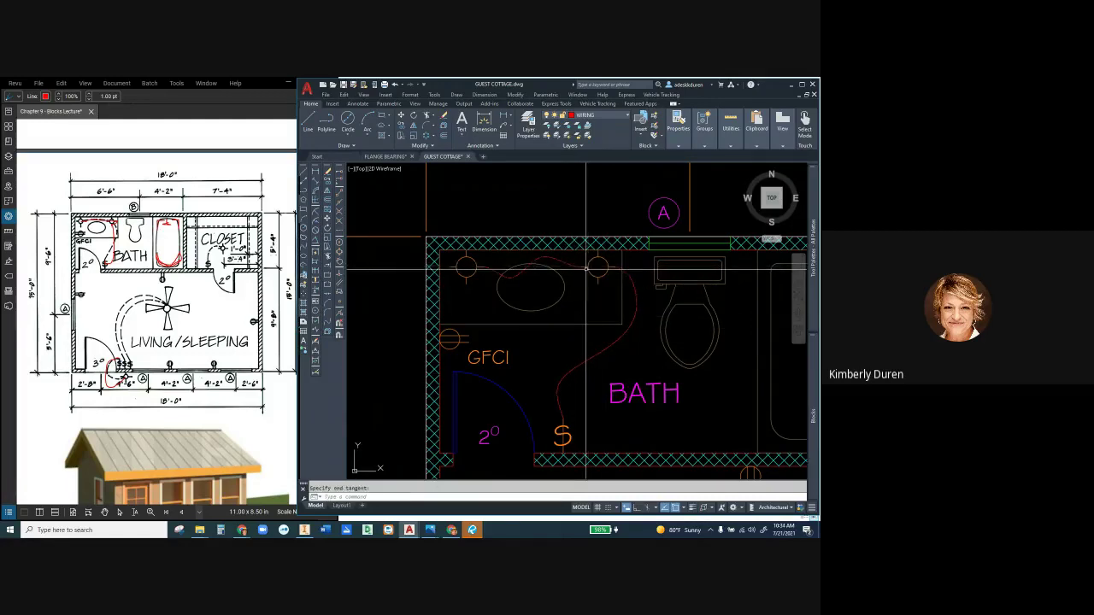
# - Try stretching and re-tangenting the bath spline's grips, then cancel to keep the original curve
pyautogui.click(556, 407)
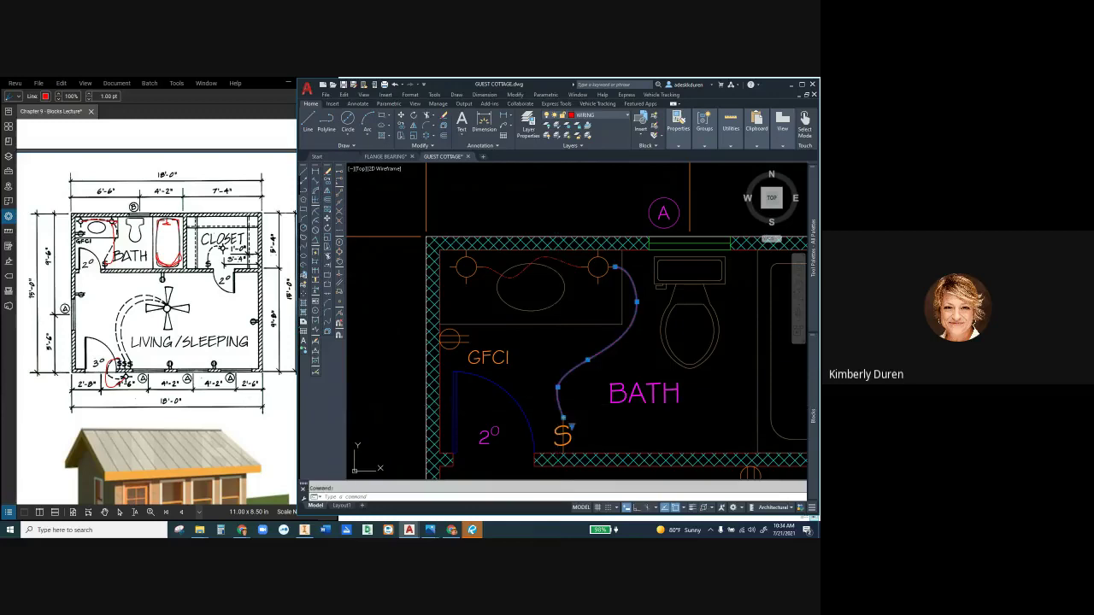
pyautogui.click(563, 418)
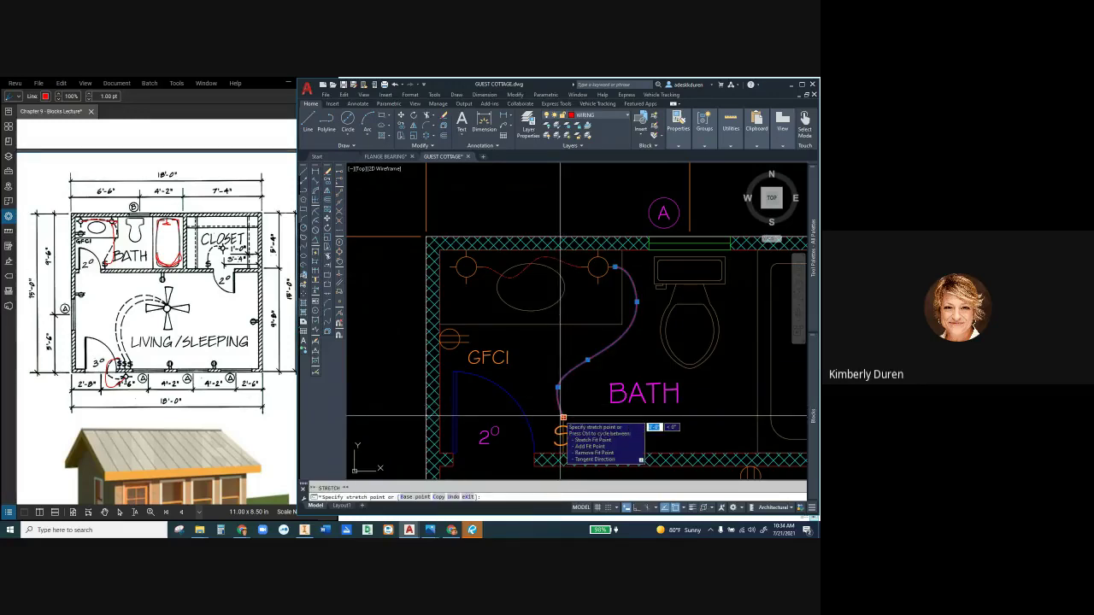
pyautogui.press('Escape')
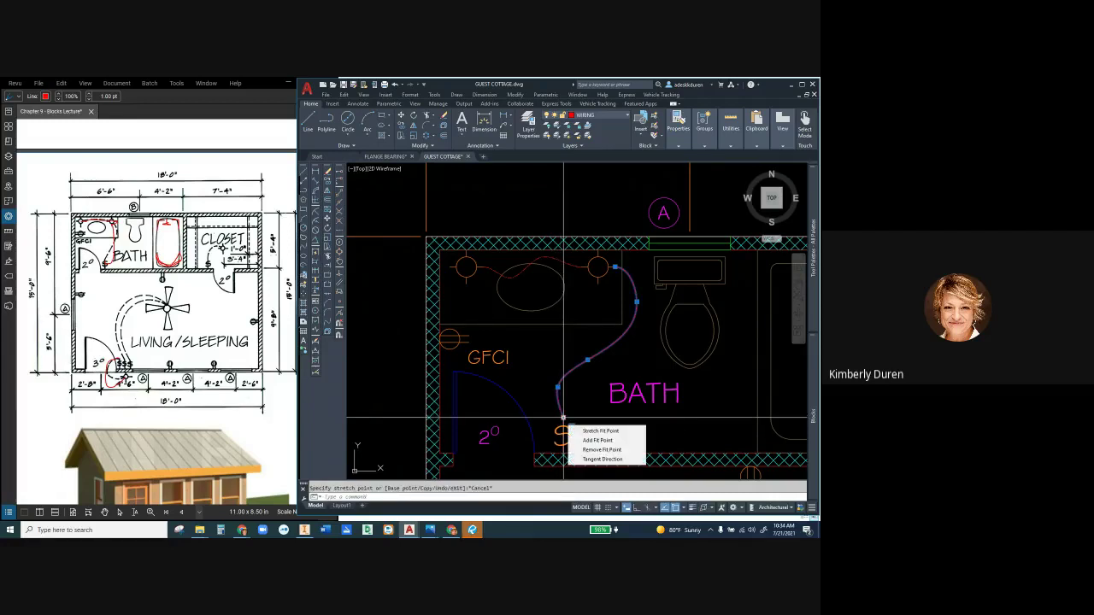
pyautogui.click(603, 459)
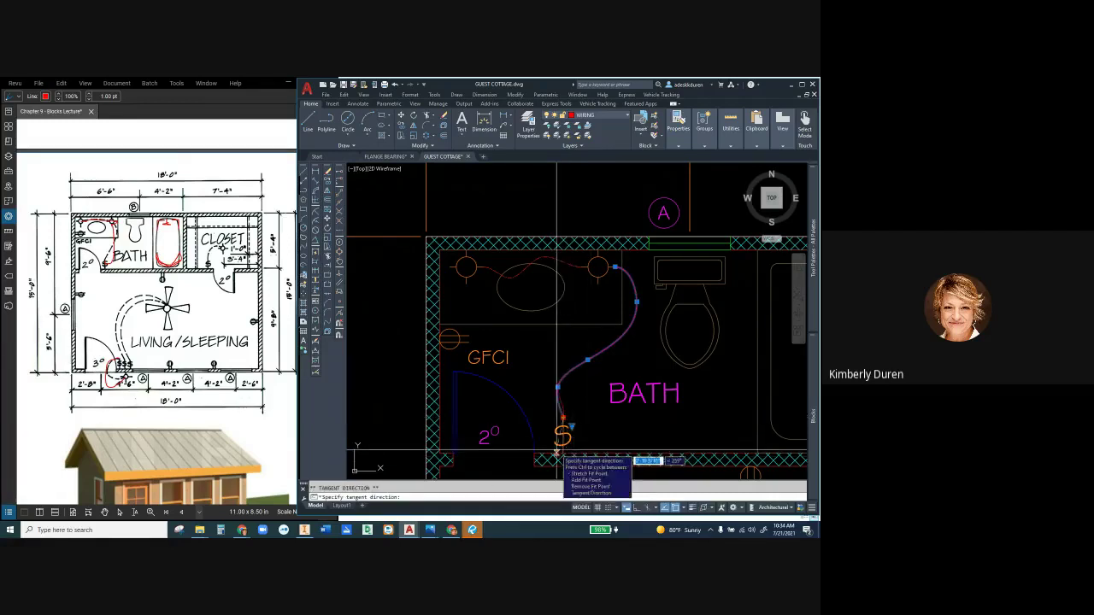
pyautogui.click(563, 453)
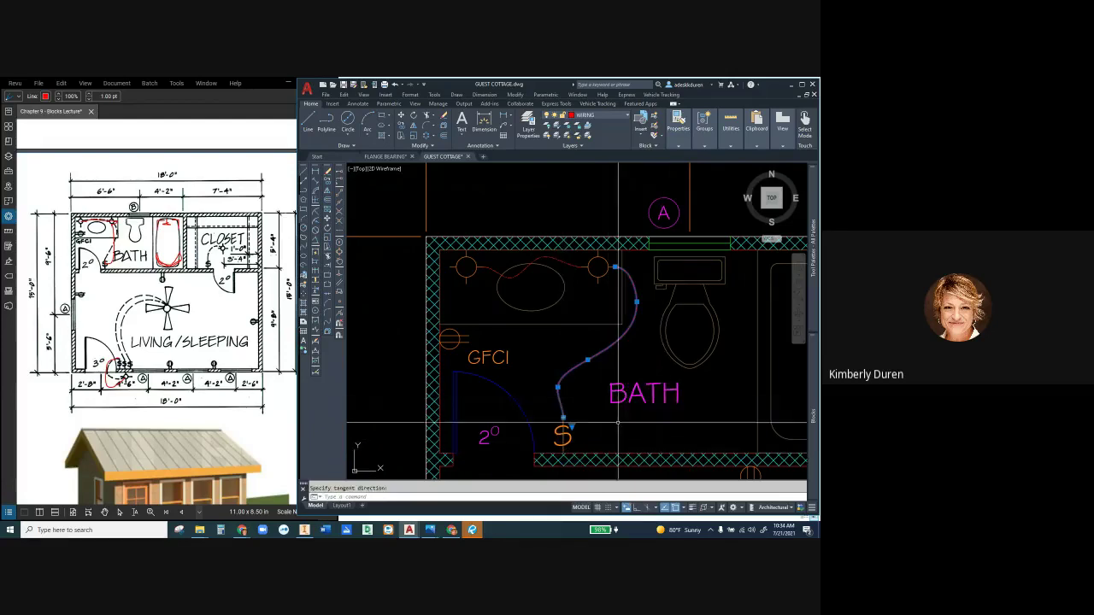
pyautogui.press('Escape')
pyautogui.click(558, 388)
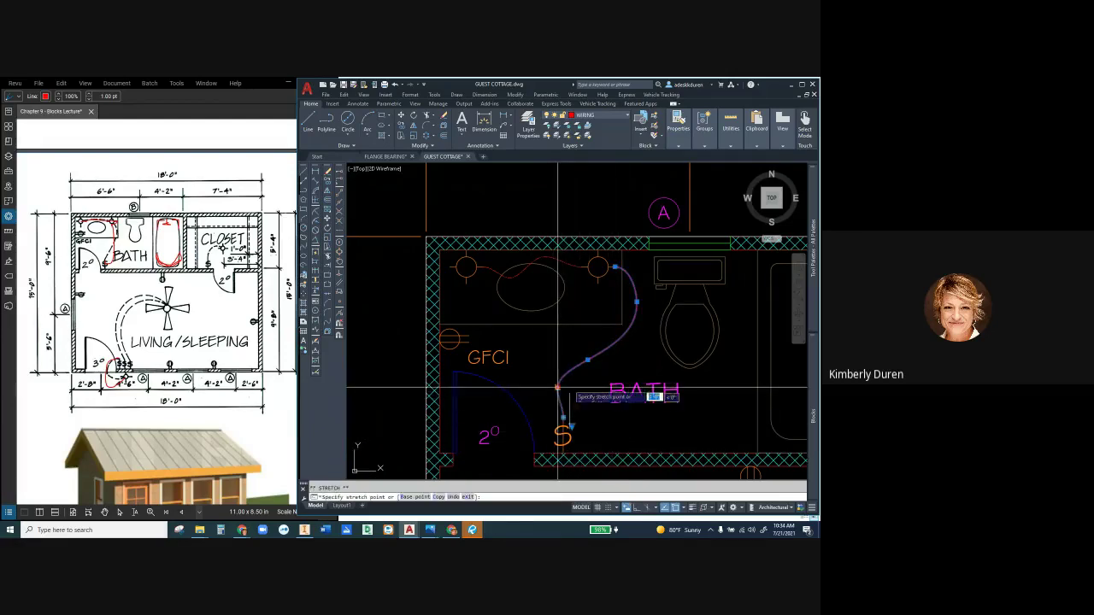
pyautogui.click(557, 388)
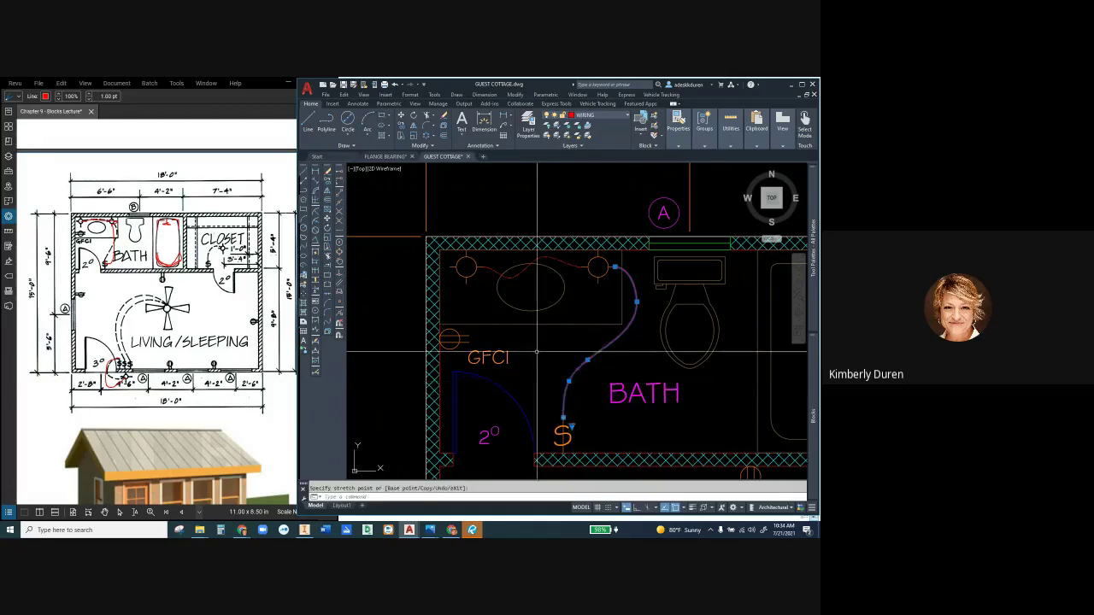
pyautogui.press('Escape')
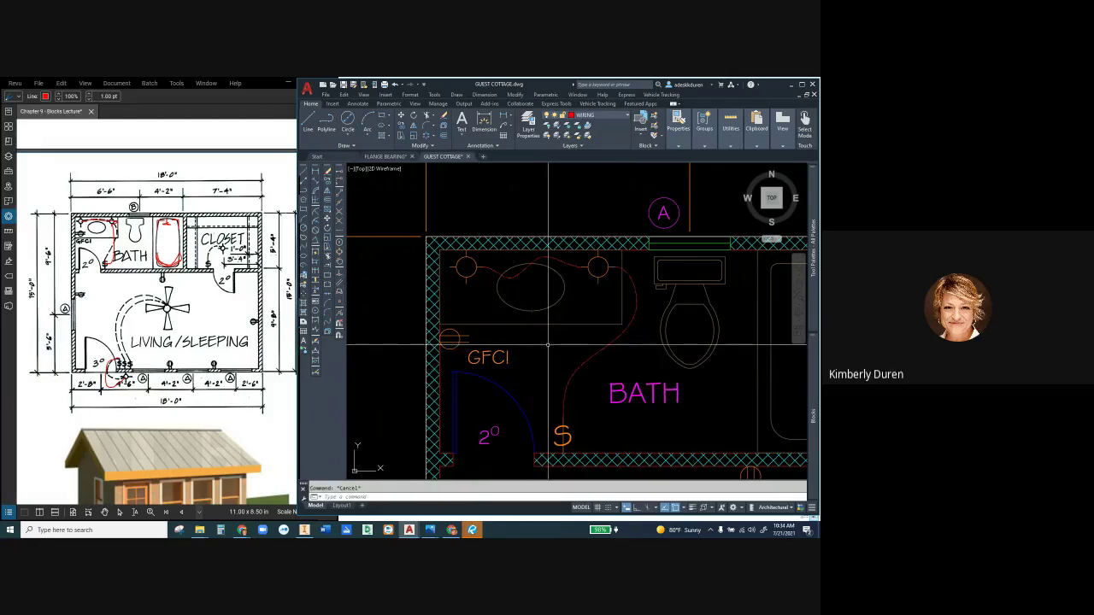
# - Draw a spline in the closet from the S switch up to the ceiling light
pyautogui.scroll(-3, 548, 345)
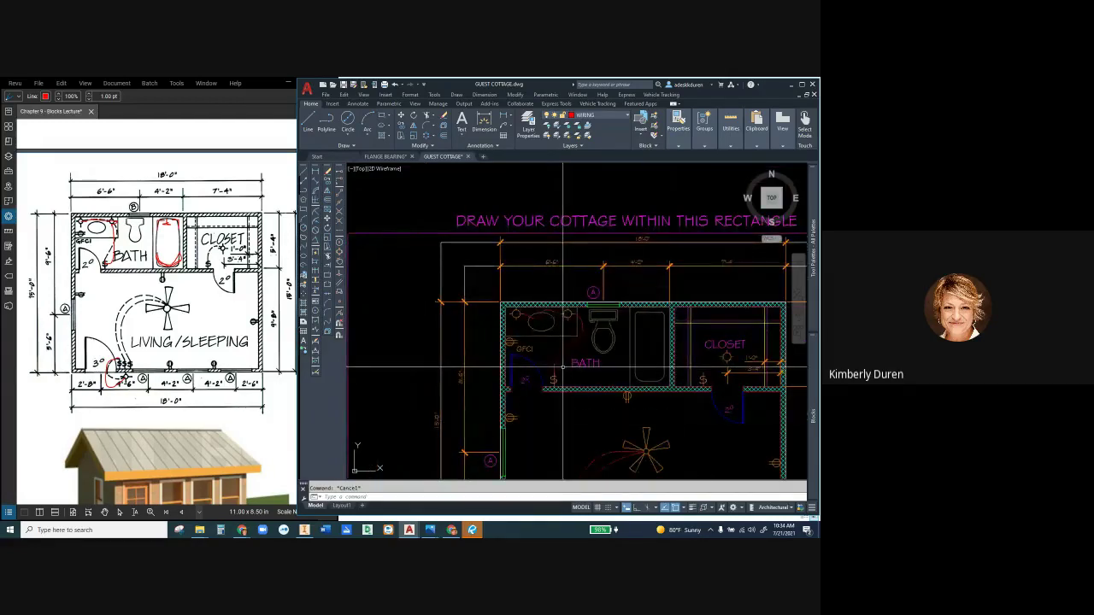
pyautogui.scroll(3, 744, 372)
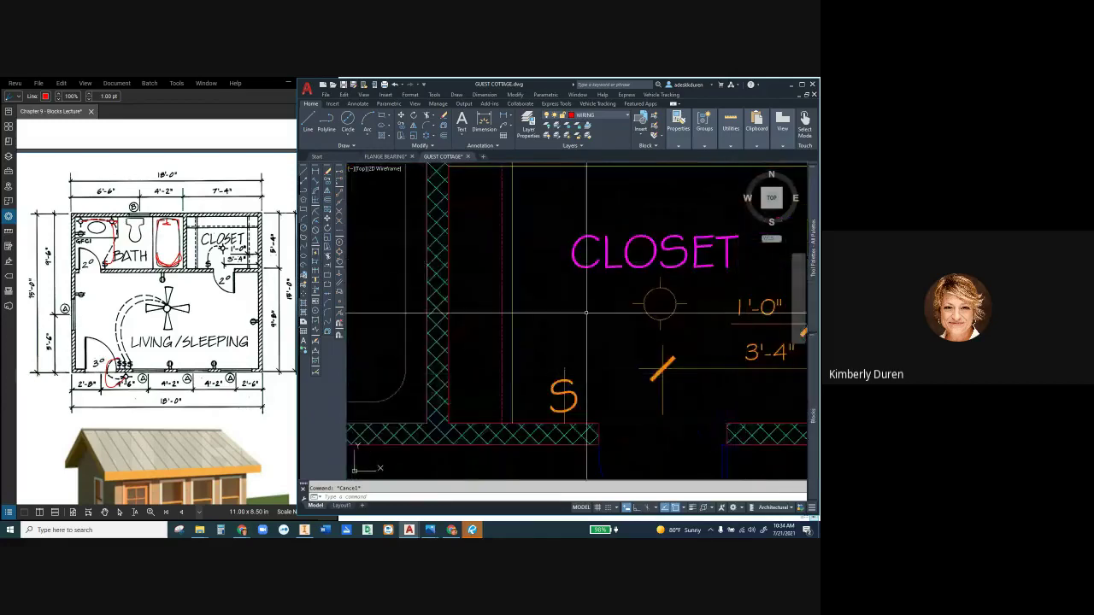
pyautogui.write('spl')
pyautogui.press('Return')
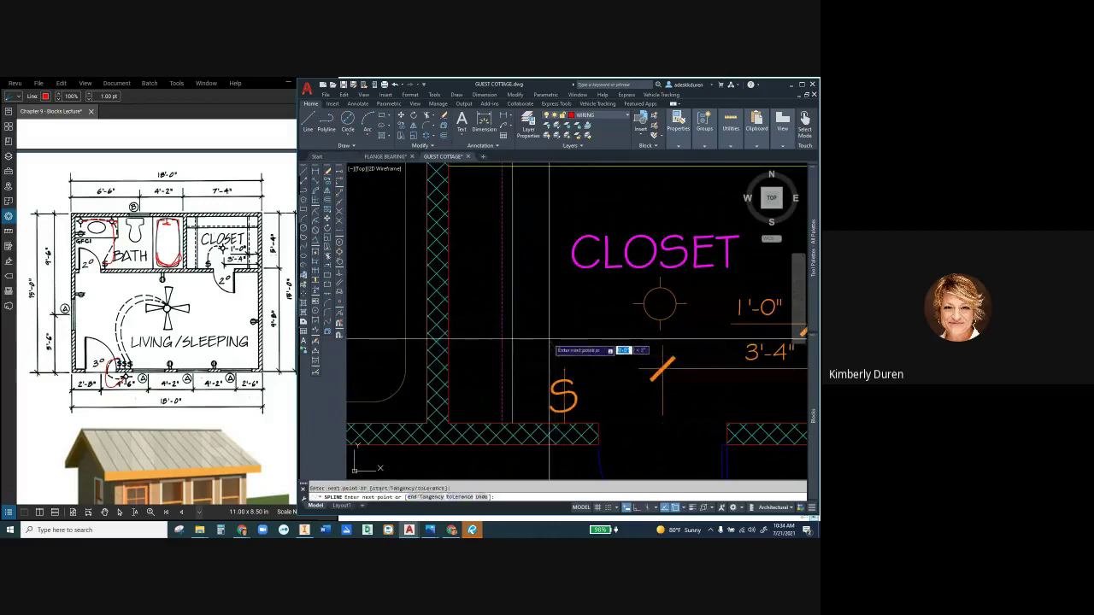
pyautogui.click(552, 334)
pyautogui.click(571, 289)
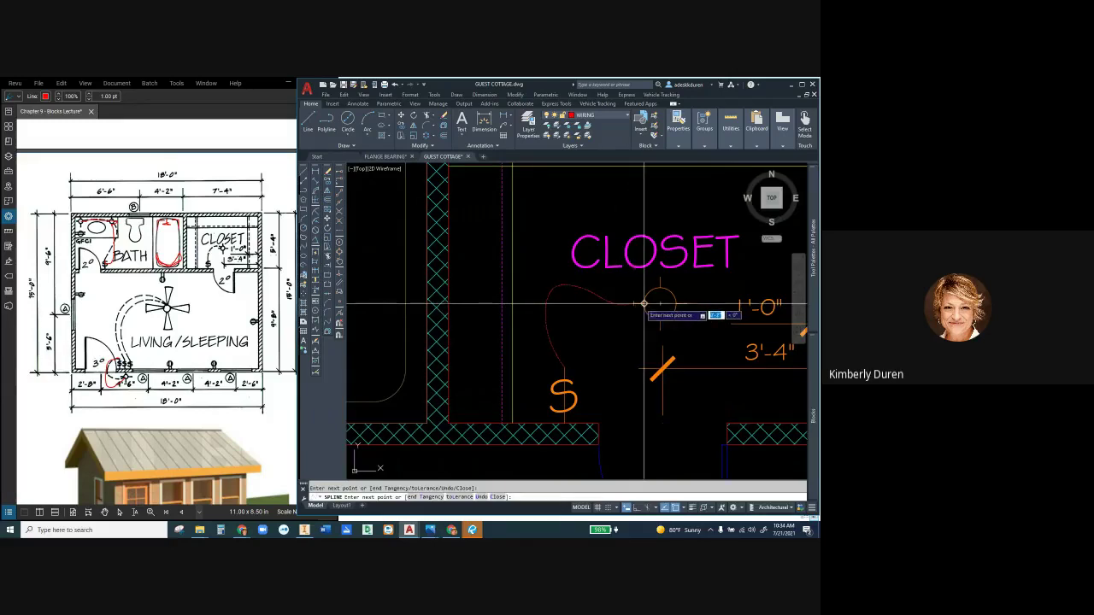
pyautogui.rightClick(645, 304)
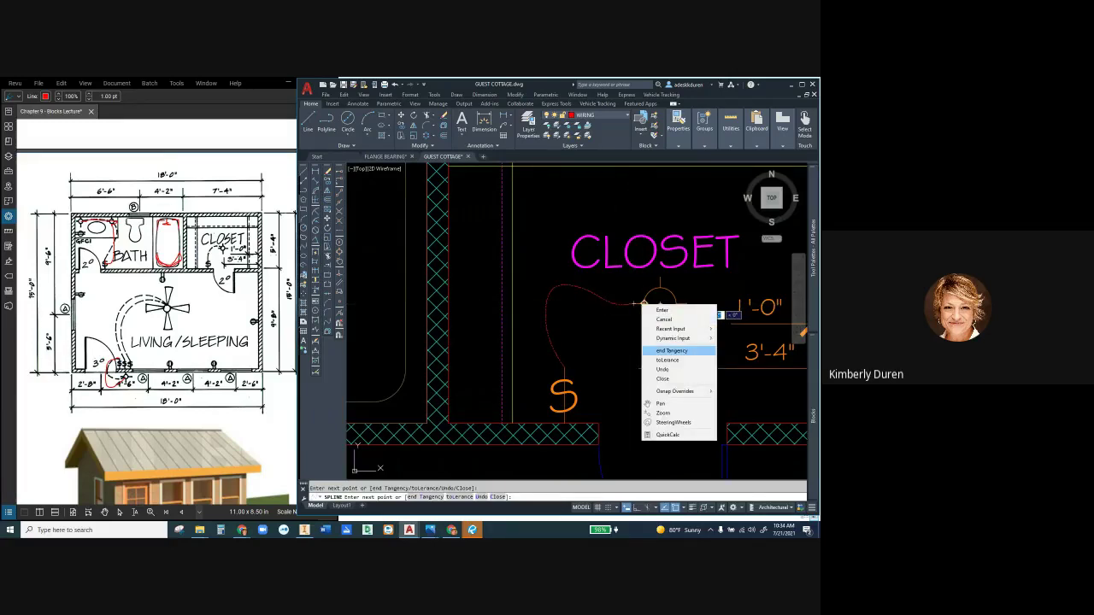
pyautogui.click(663, 310)
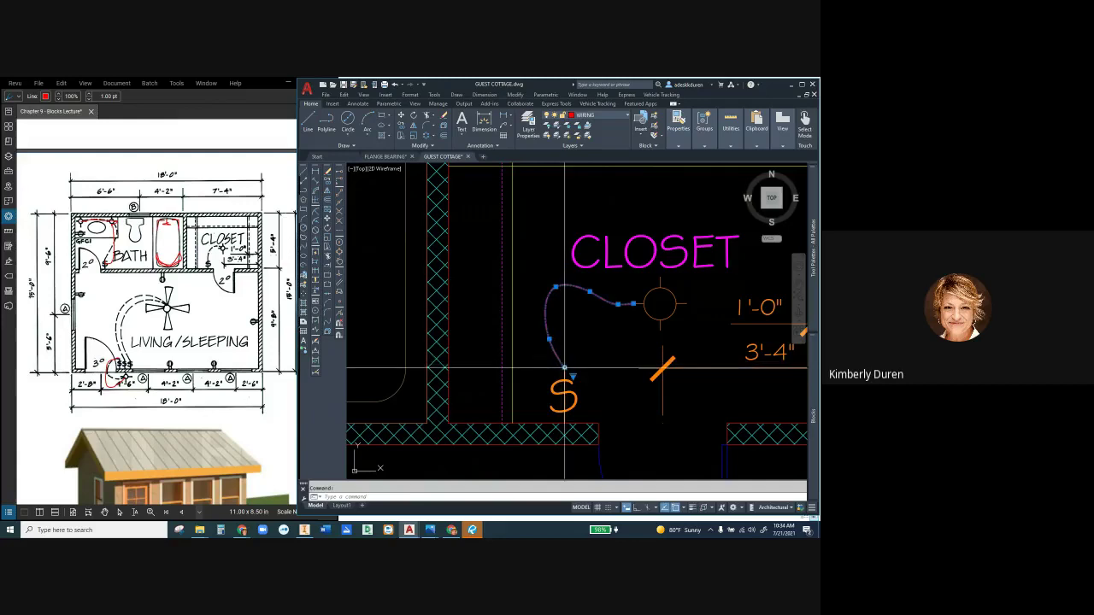
# - Adjust the closet spline's grips, moving its end point beside the closet light
pyautogui.moveTo(565, 368)
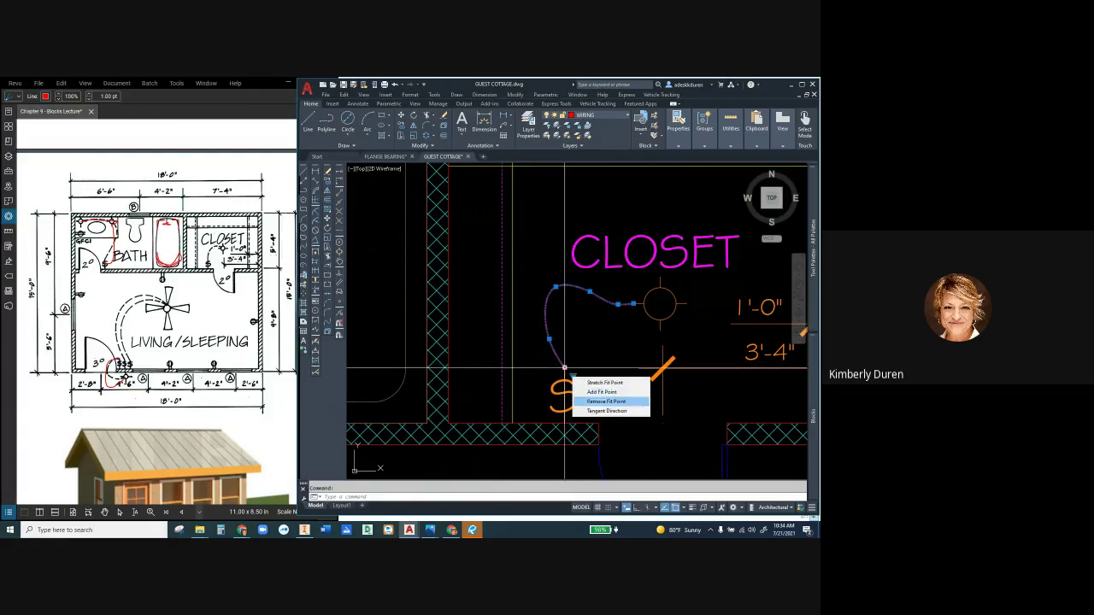
pyautogui.press('ctrl')
pyautogui.press('ctrl')
pyautogui.press('ctrl')
pyautogui.click(564, 369)
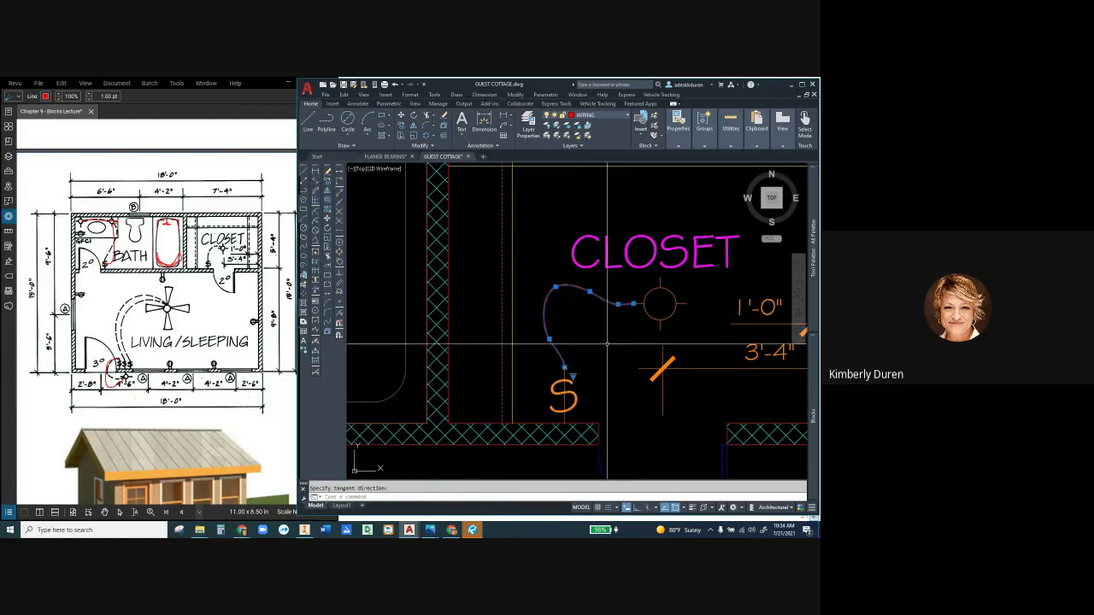
pyautogui.press('Escape')
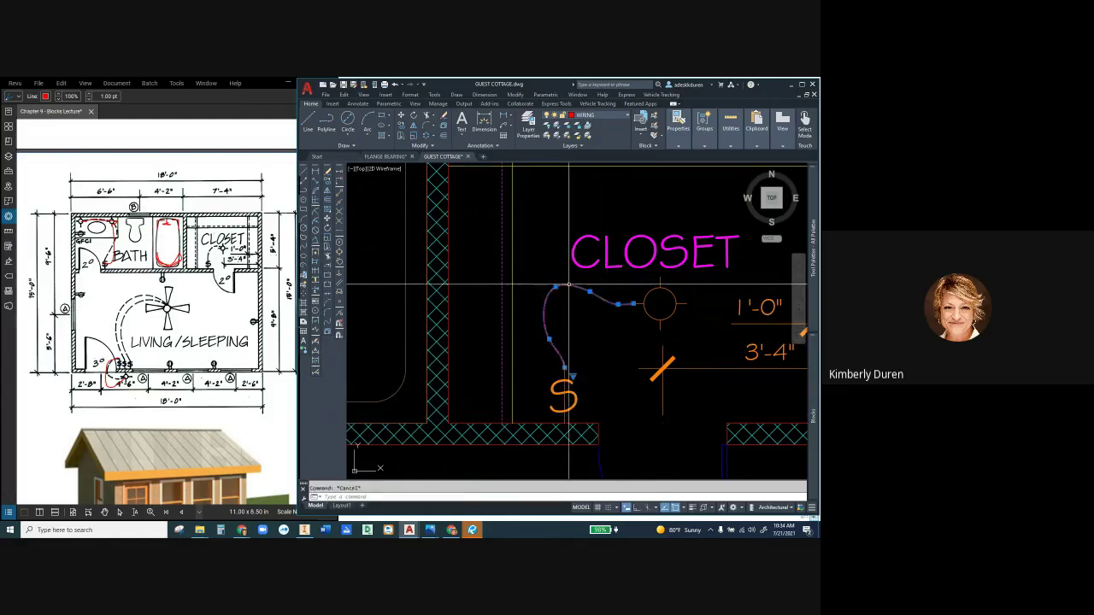
pyautogui.click(633, 304)
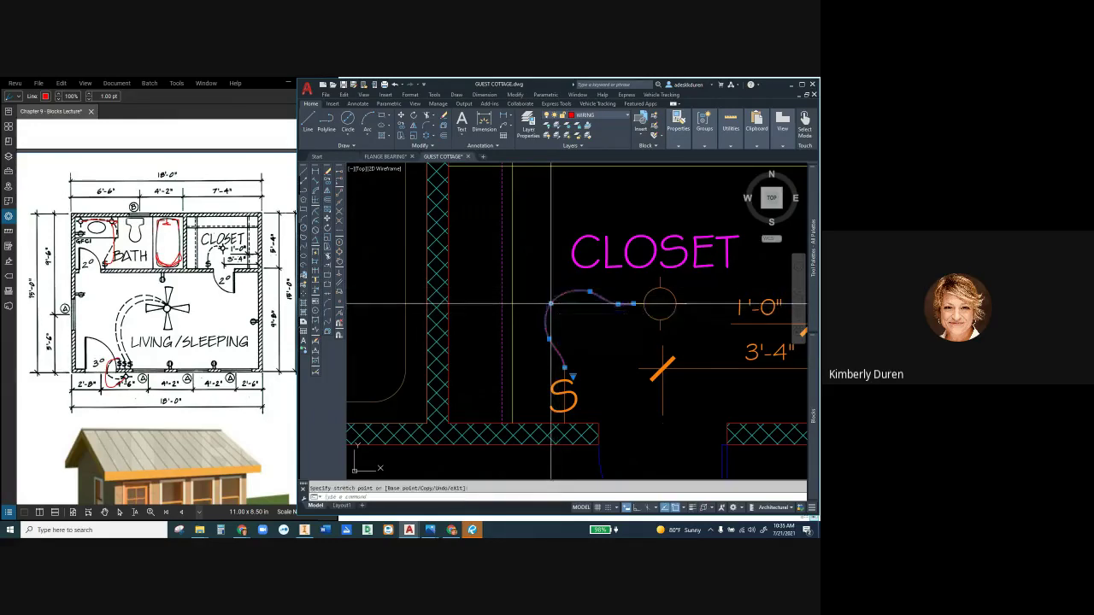
pyautogui.press('Escape')
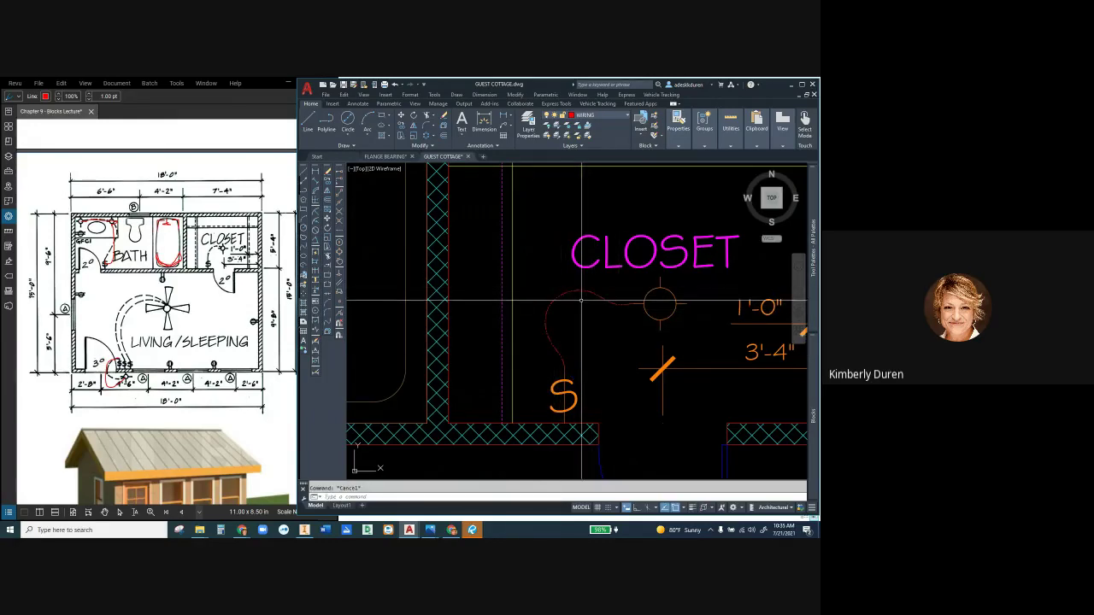
# - Zoom out with the mouse wheel to review the whole guest cottage plan
pyautogui.scroll(-4, 582, 301)
pyautogui.scroll(-2, 587, 301)
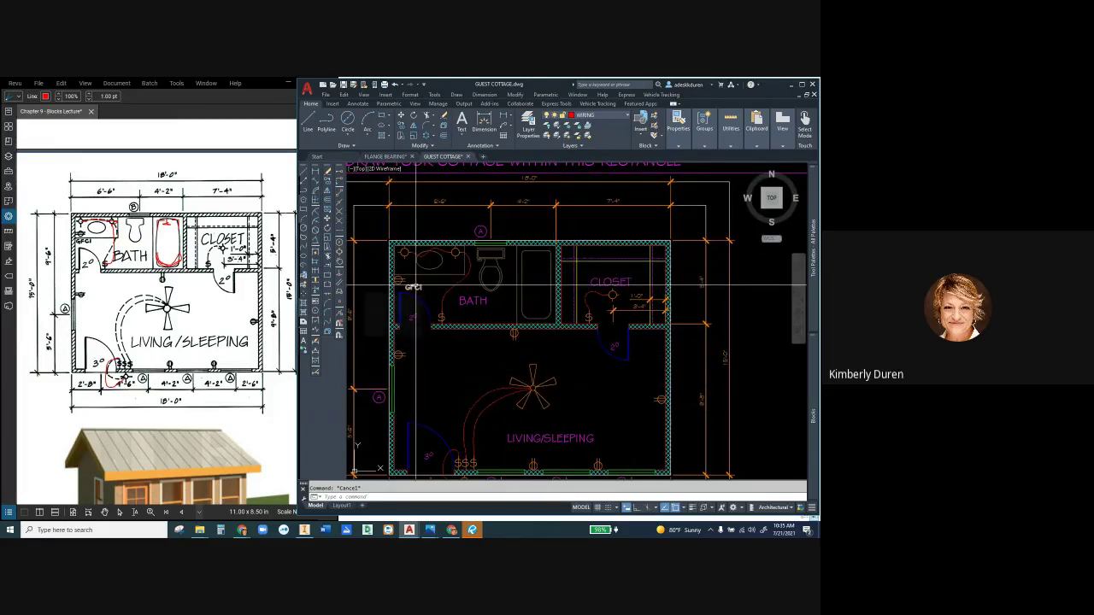
pyautogui.scroll(-2, 510, 288)
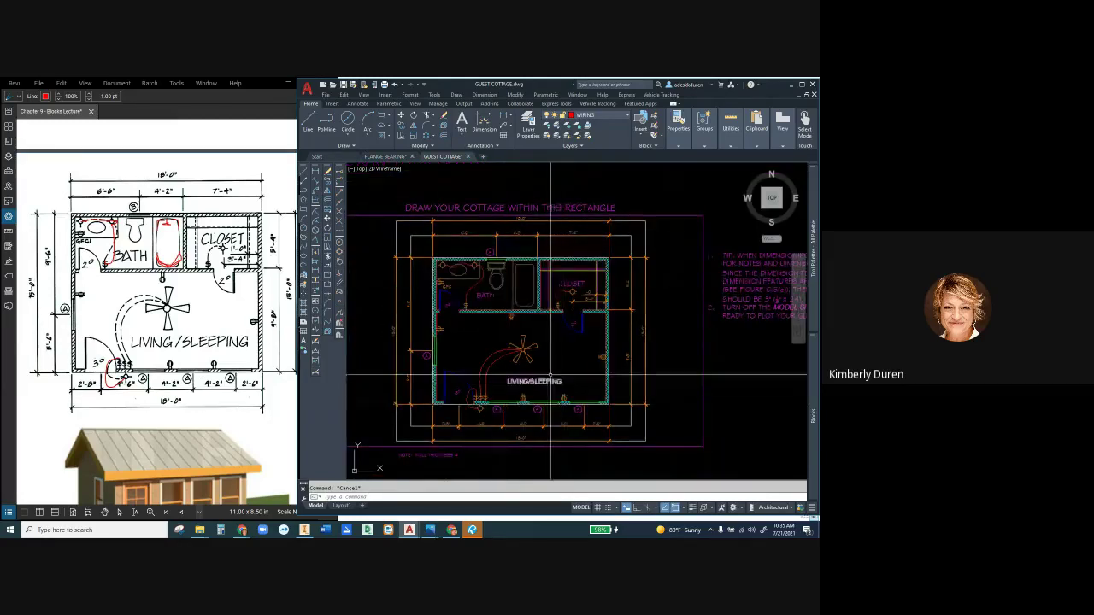
pyautogui.scroll(3, 554, 282)
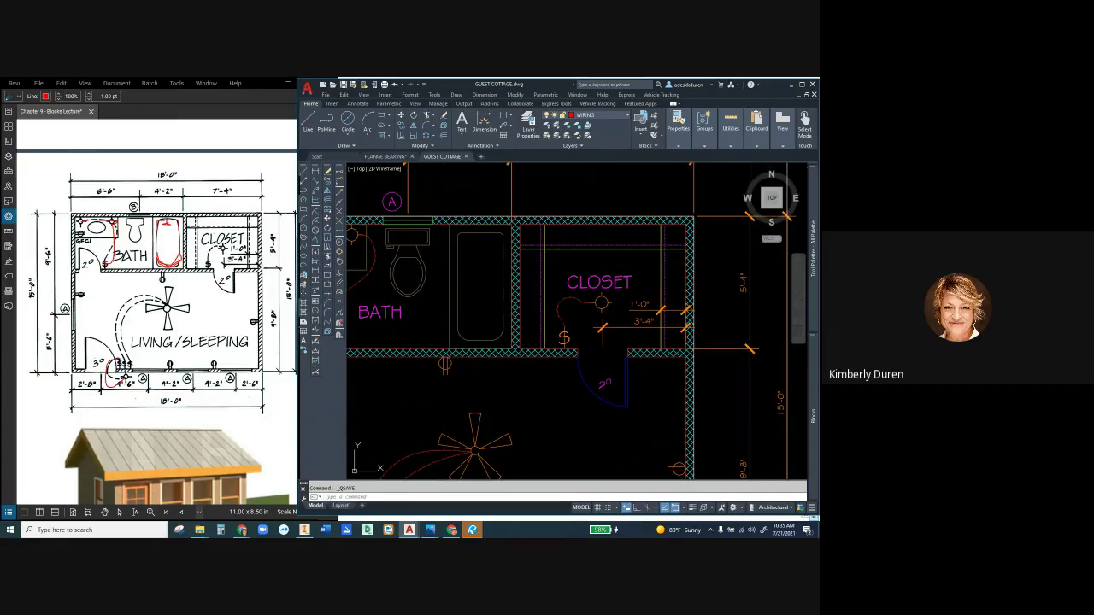
# - Switch to the Layout1 sheet and zoom in and out to inspect the wiring
pyautogui.click(341, 505)
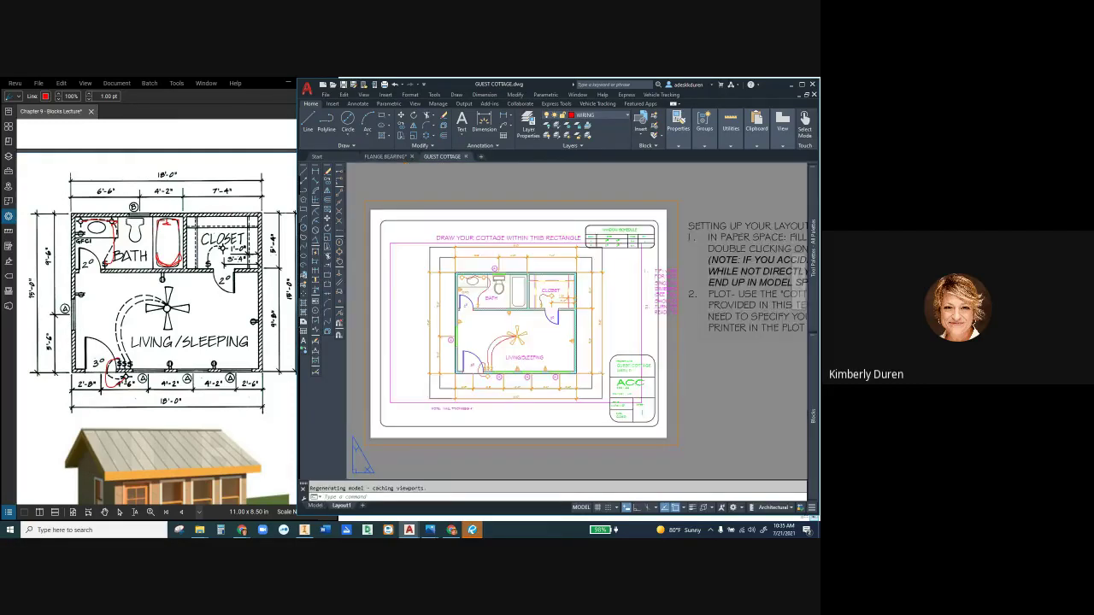
pyautogui.scroll(5, 520, 350)
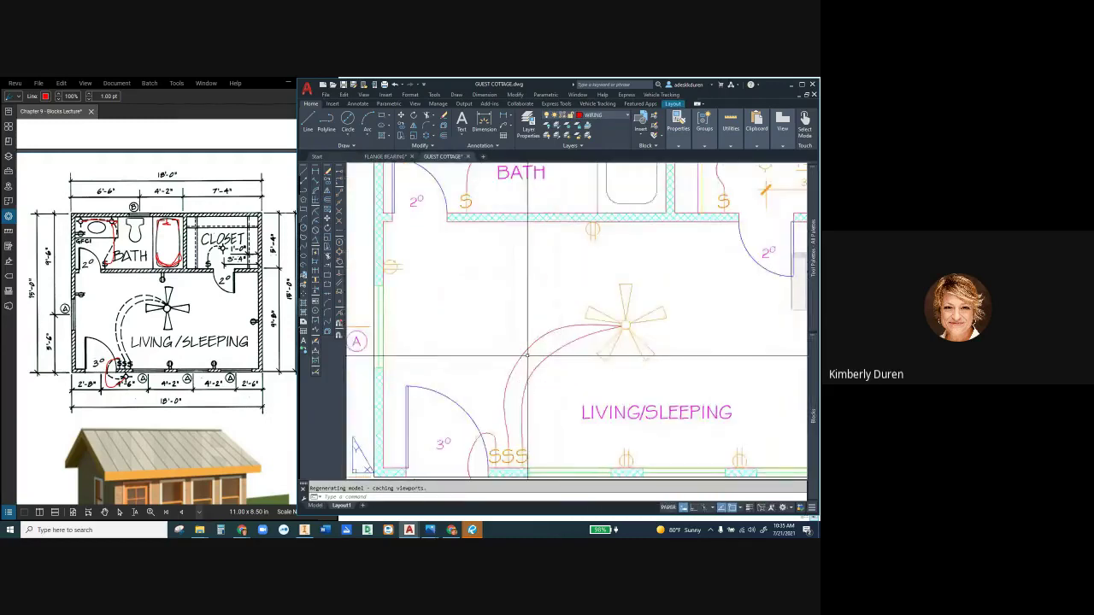
pyautogui.scroll(-2, 523, 359)
pyautogui.scroll(-2, 523, 358)
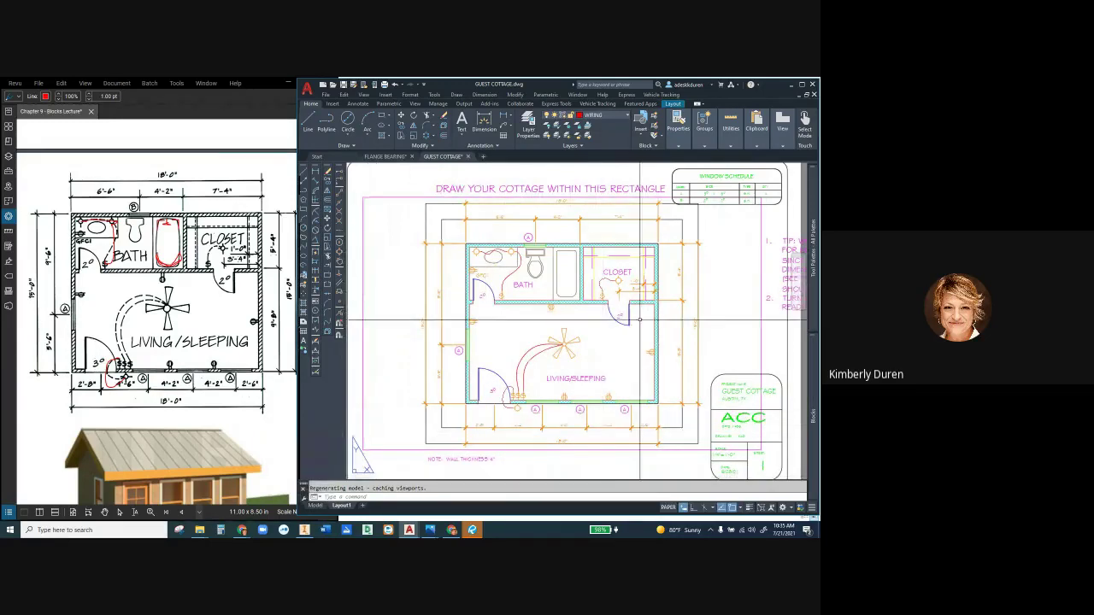
pyautogui.scroll(3, 571, 266)
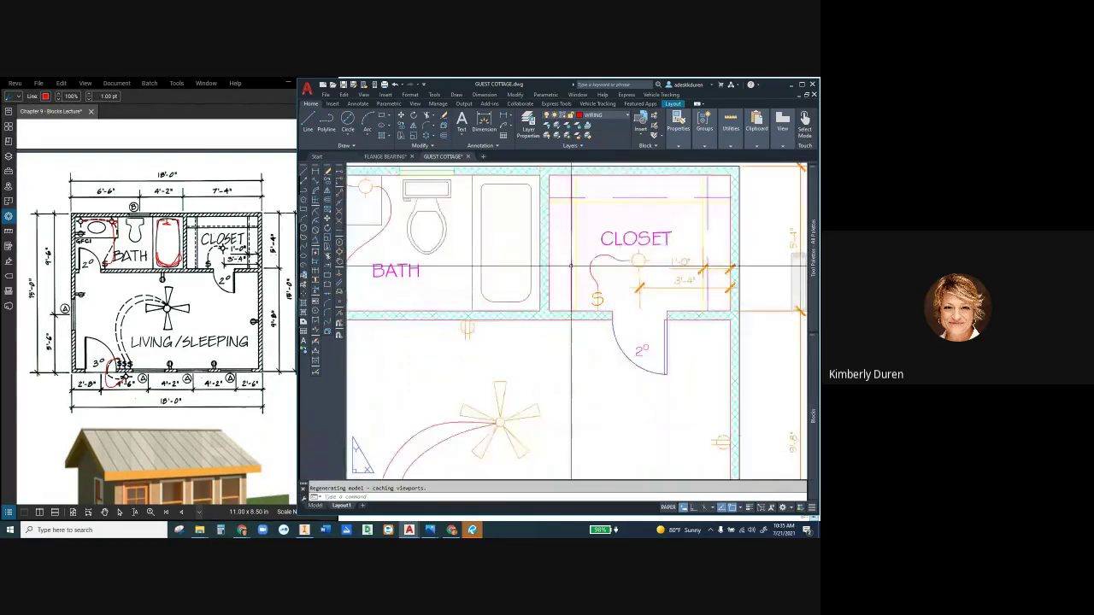
pyautogui.scroll(-2, 549, 375)
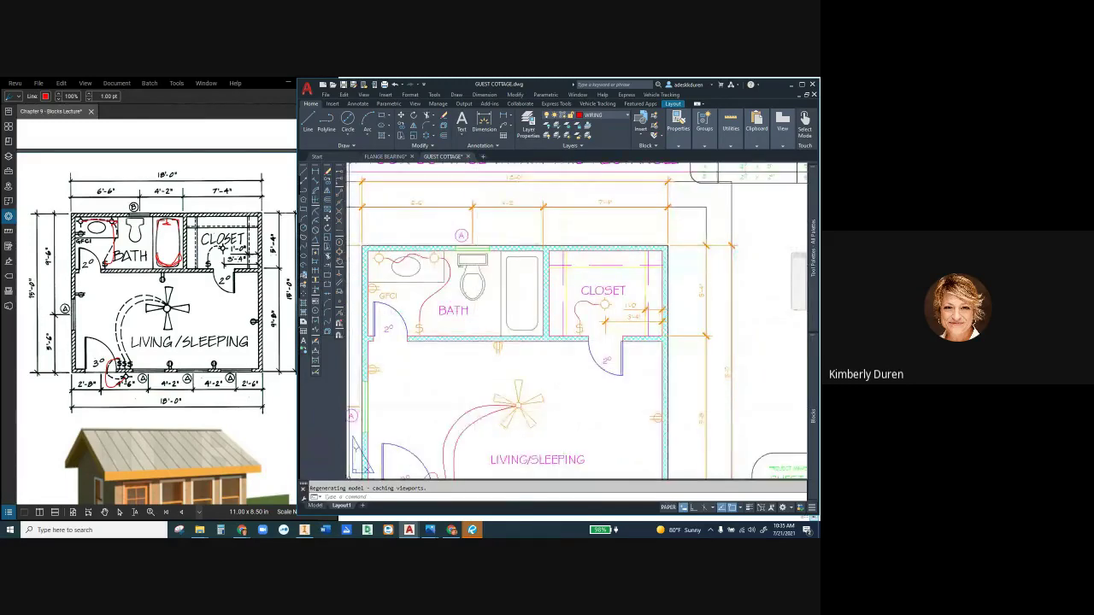
# - Return to model space and select the closet, bath and lower wiring splines
pyautogui.hotkey('ctrl', 'pageup')
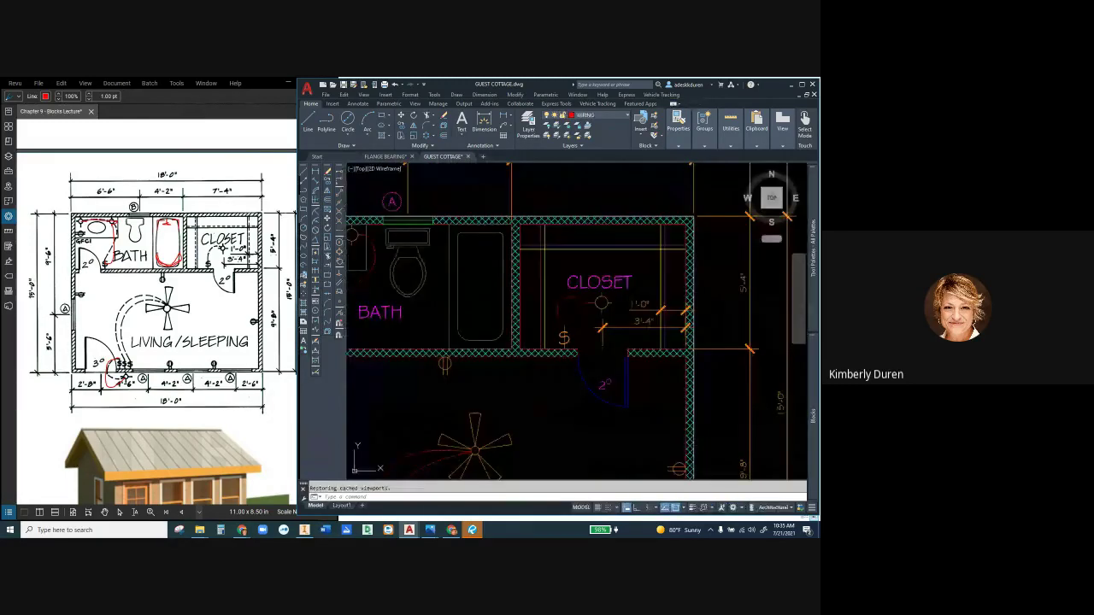
pyautogui.scroll(-2, 592, 336)
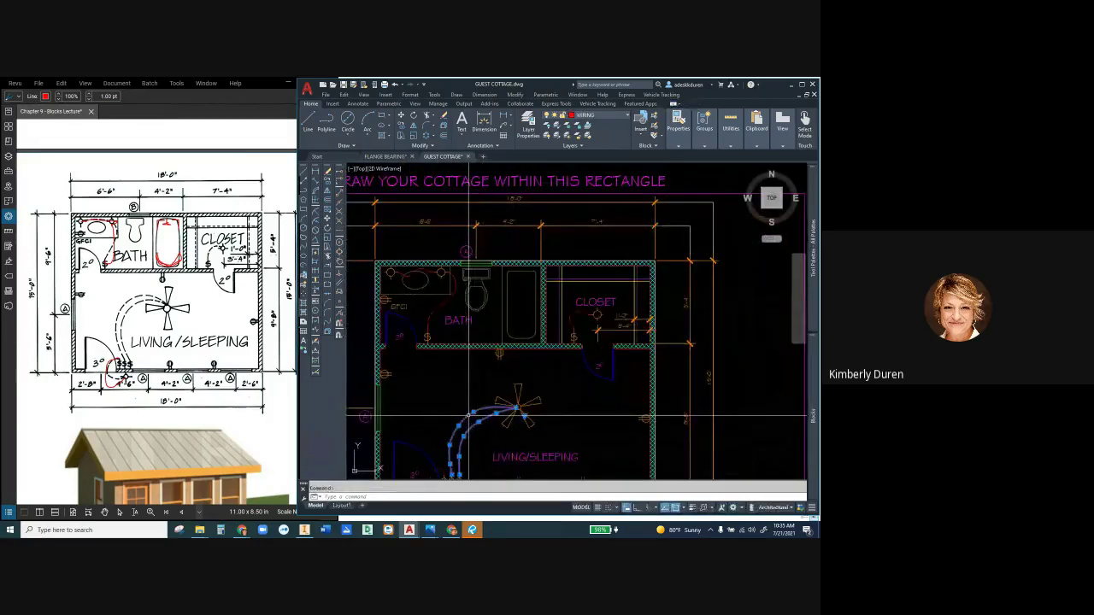
pyautogui.click(573, 317)
pyautogui.click(445, 299)
pyautogui.click(428, 270)
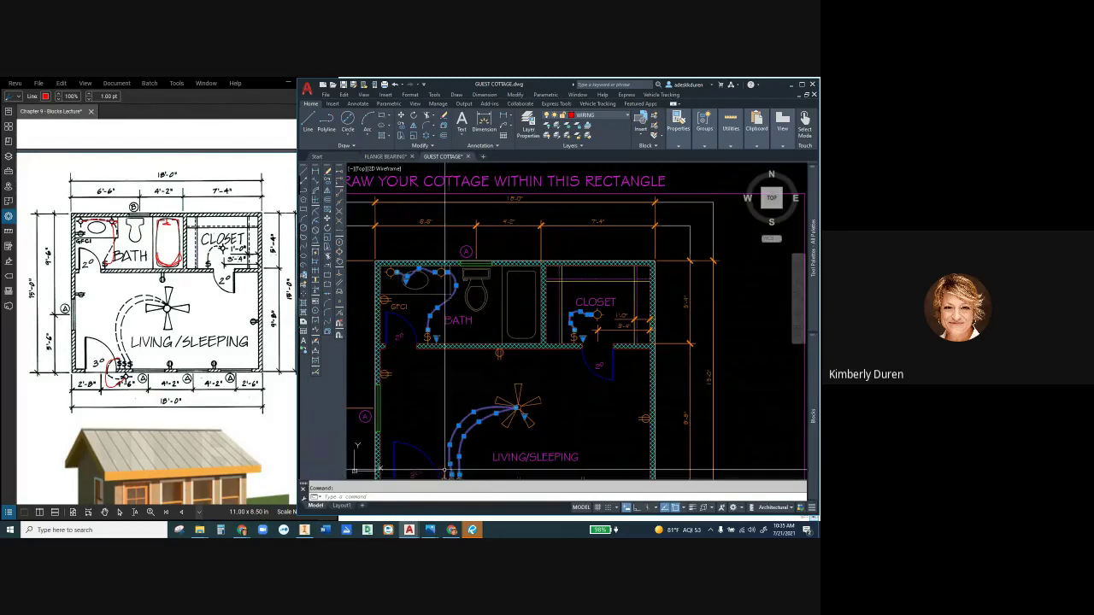
pyautogui.click(438, 470)
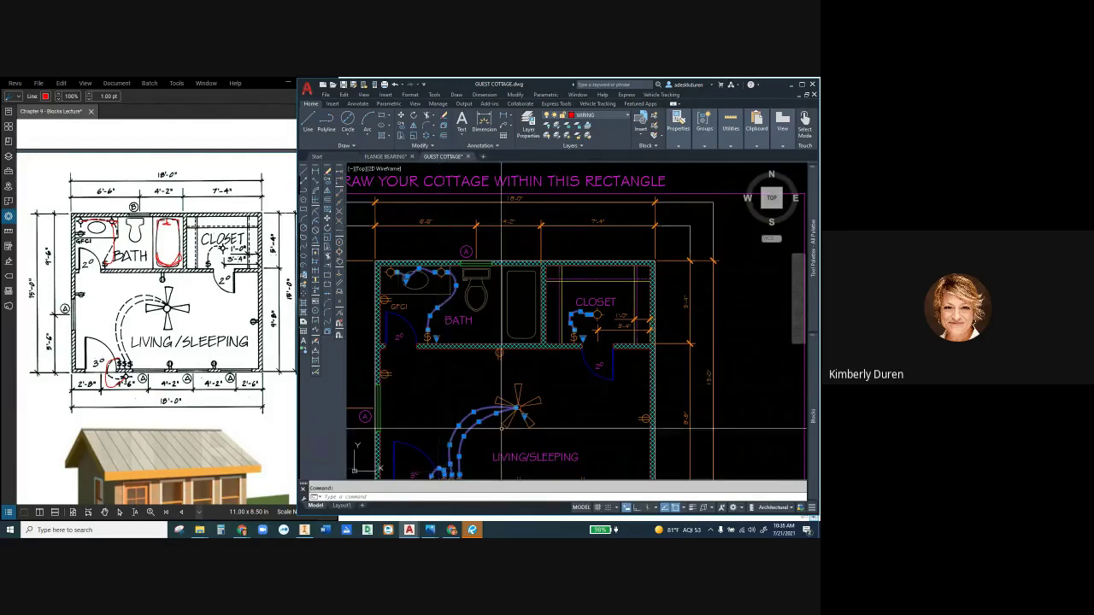
# - Set the selected splines' linetype scale to 10 in Properties, then close the palette
pyautogui.rightClick(544, 379)
pyautogui.click(571, 365)
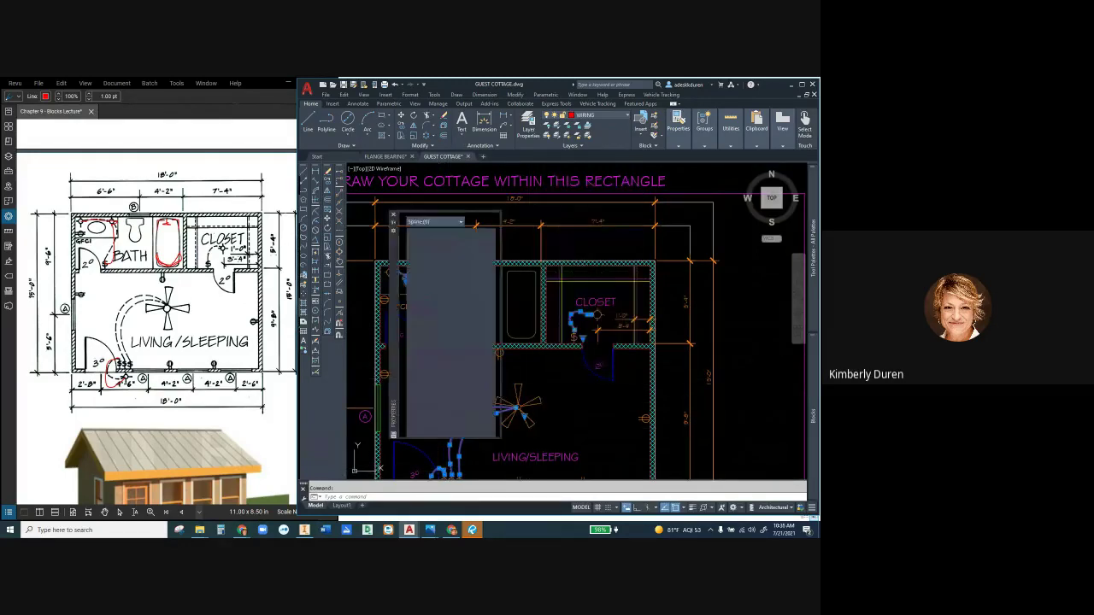
pyautogui.click(459, 265)
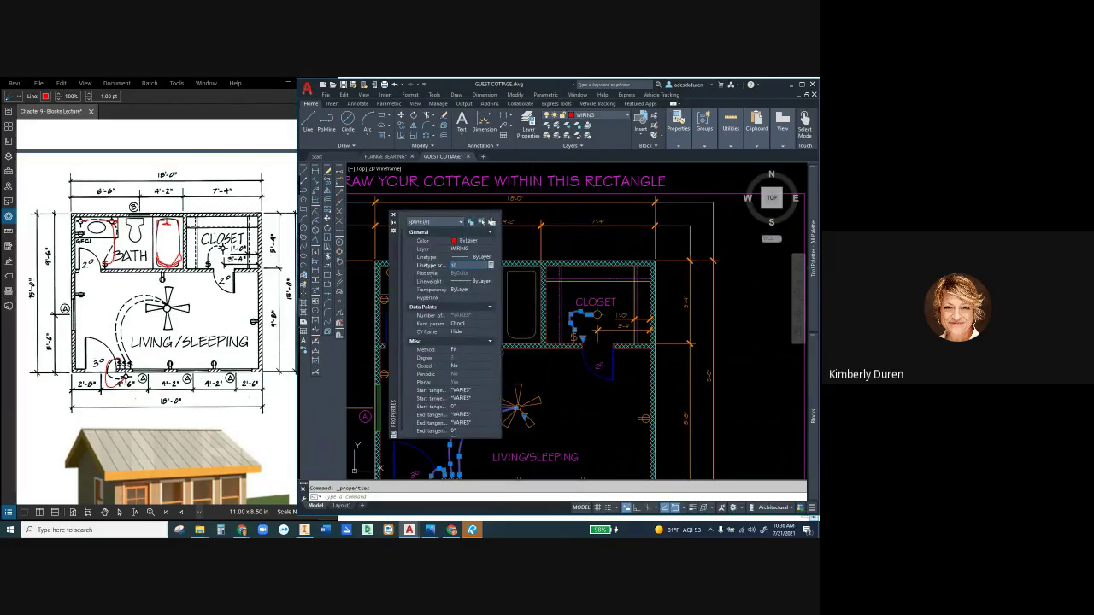
pyautogui.press('Return')
pyautogui.scroll(6, 571, 326)
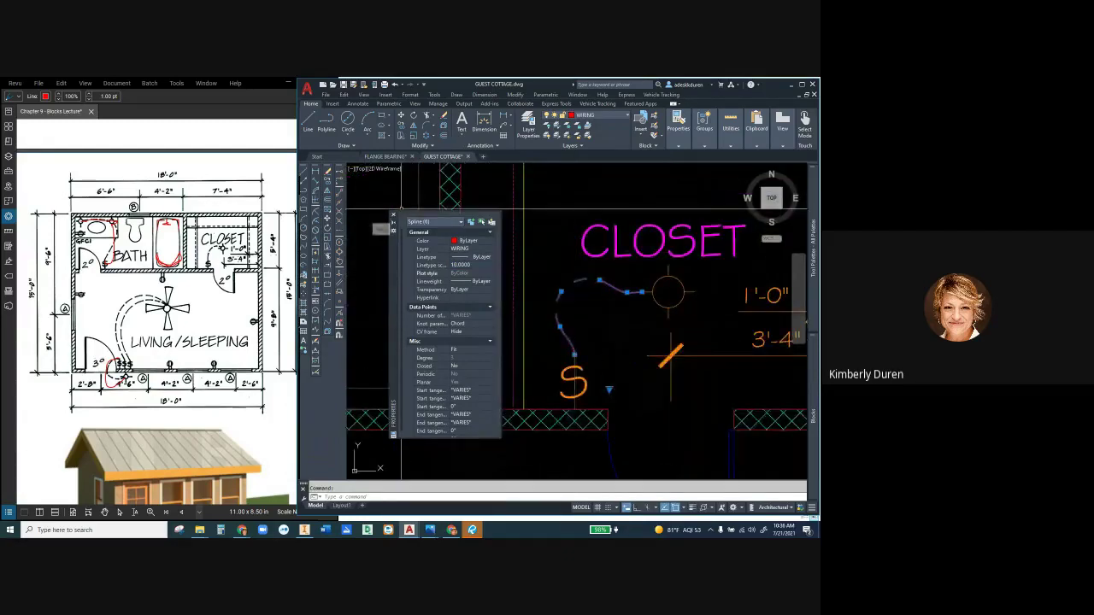
pyautogui.click(393, 215)
# - Clear the wiring selection and zoom out to see the full plan with dashed wiring
pyautogui.scroll(-3, 637, 332)
pyautogui.scroll(-5, 636, 331)
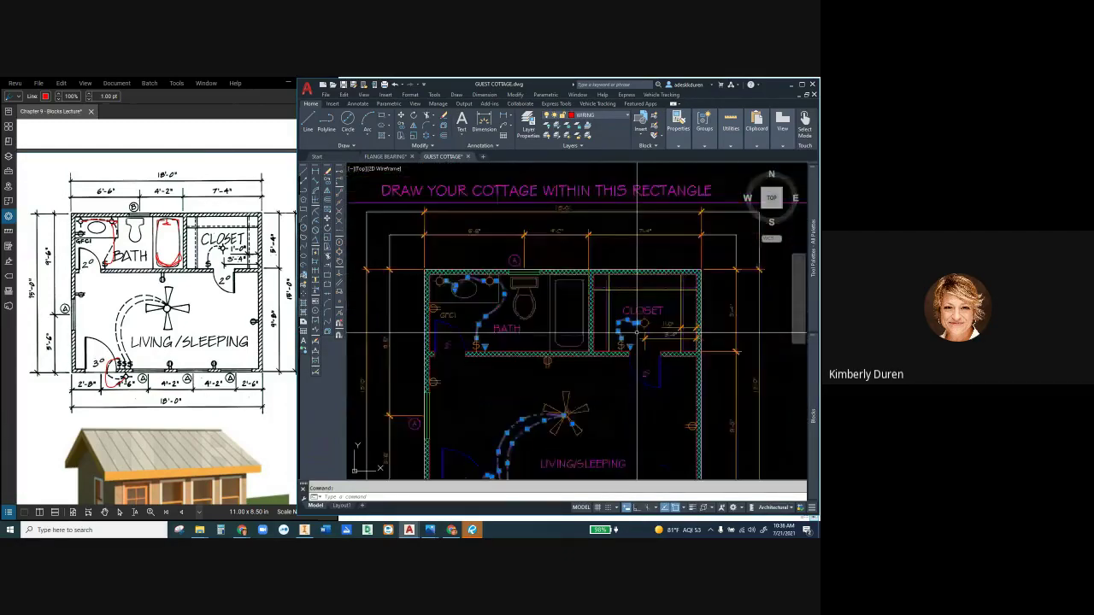
pyautogui.press('Escape')
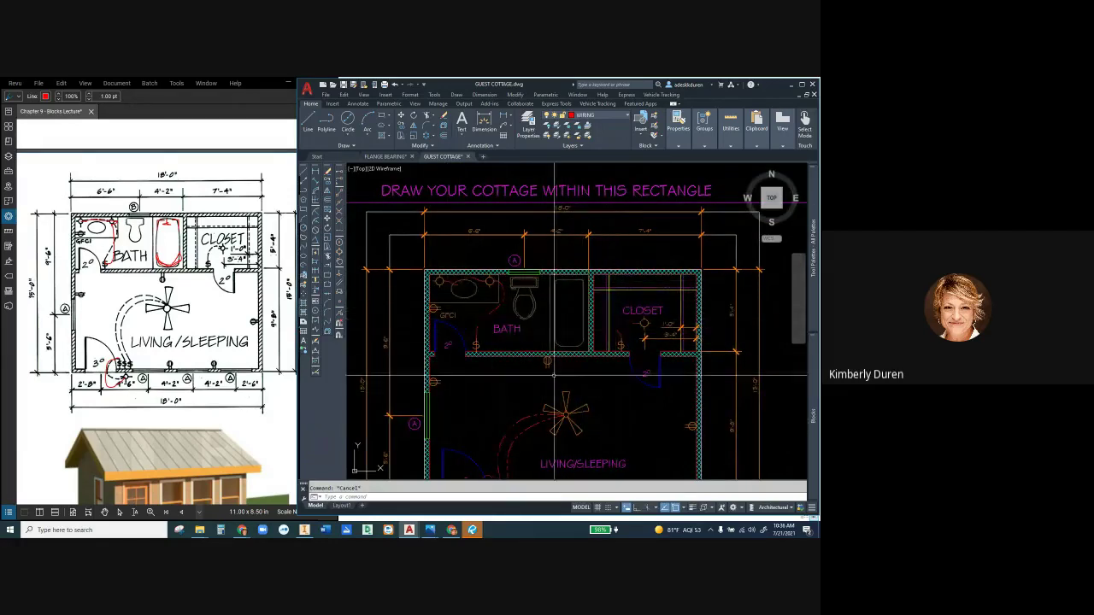
pyautogui.scroll(-2, 557, 356)
pyautogui.scroll(2, 518, 450)
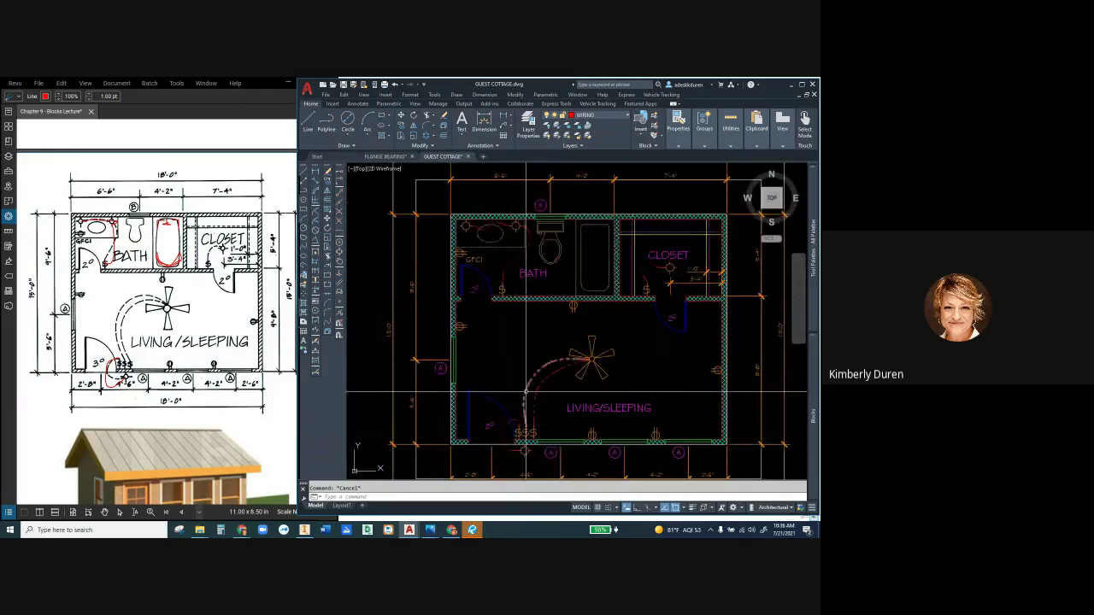
pyautogui.moveTo(515, 420)
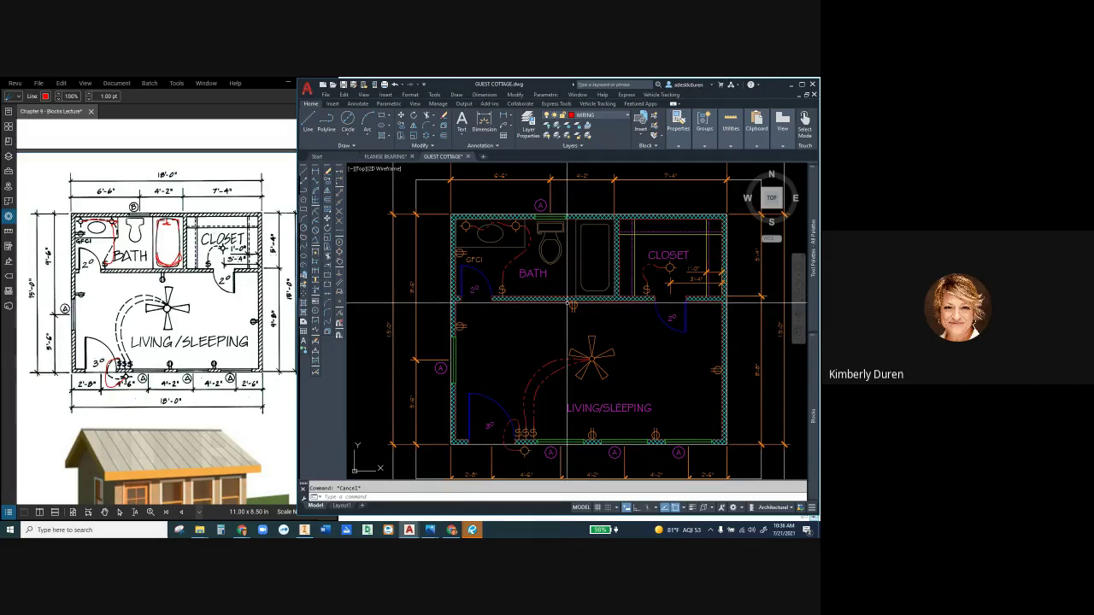
pyautogui.scroll(-2, 566, 301)
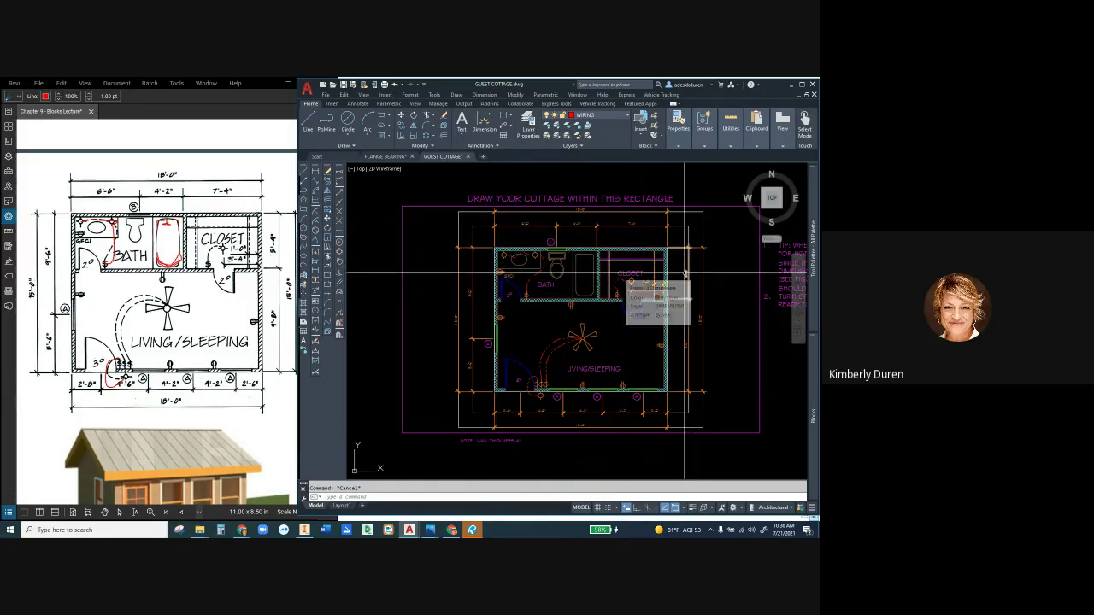
pyautogui.moveTo(633, 225)
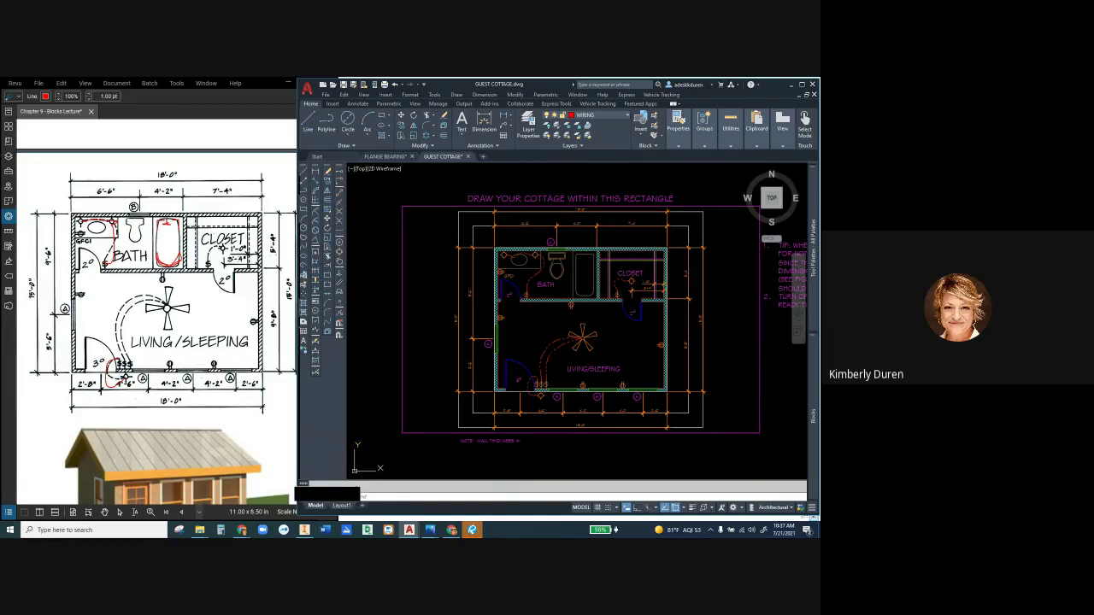
# - Switch to the Layout1 sheet and zoom to inspect the cottage plan
pyautogui.click(341, 505)
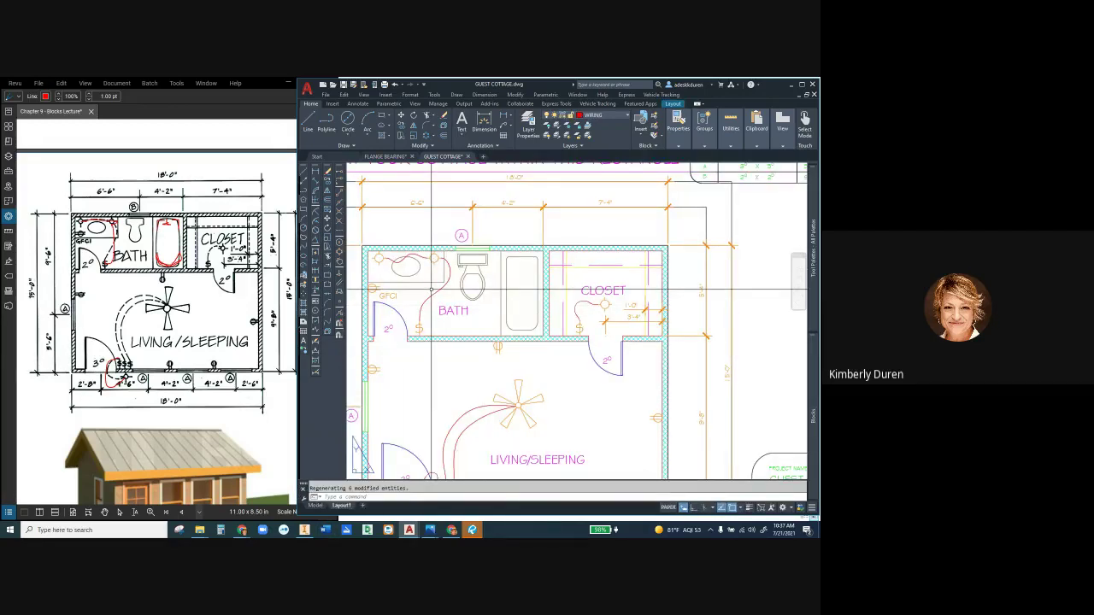
pyautogui.scroll(-4, 432, 291)
pyautogui.scroll(3, 432, 299)
pyautogui.scroll(-3, 432, 312)
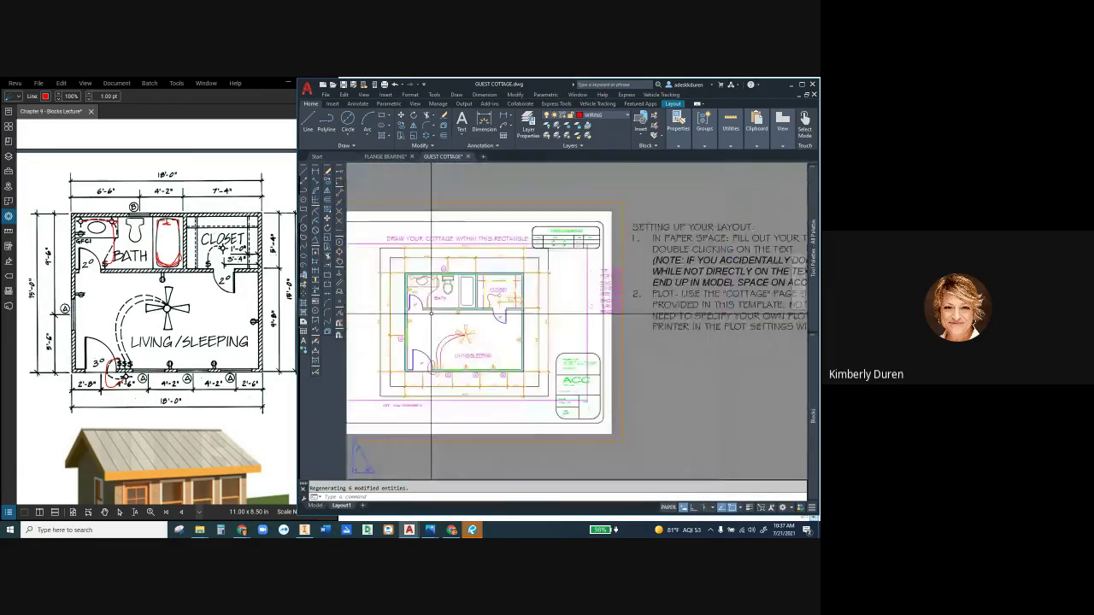
pyautogui.scroll(2, 432, 314)
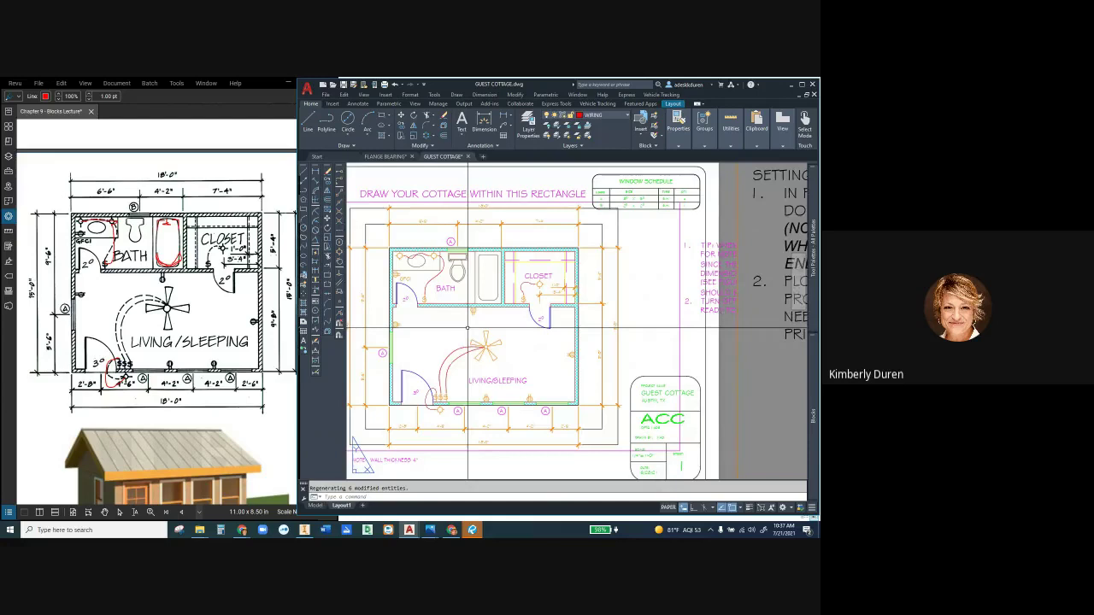
# - Start the PSLTSCALE command, then cancel its prompt without changing it
pyautogui.write('PLTS')
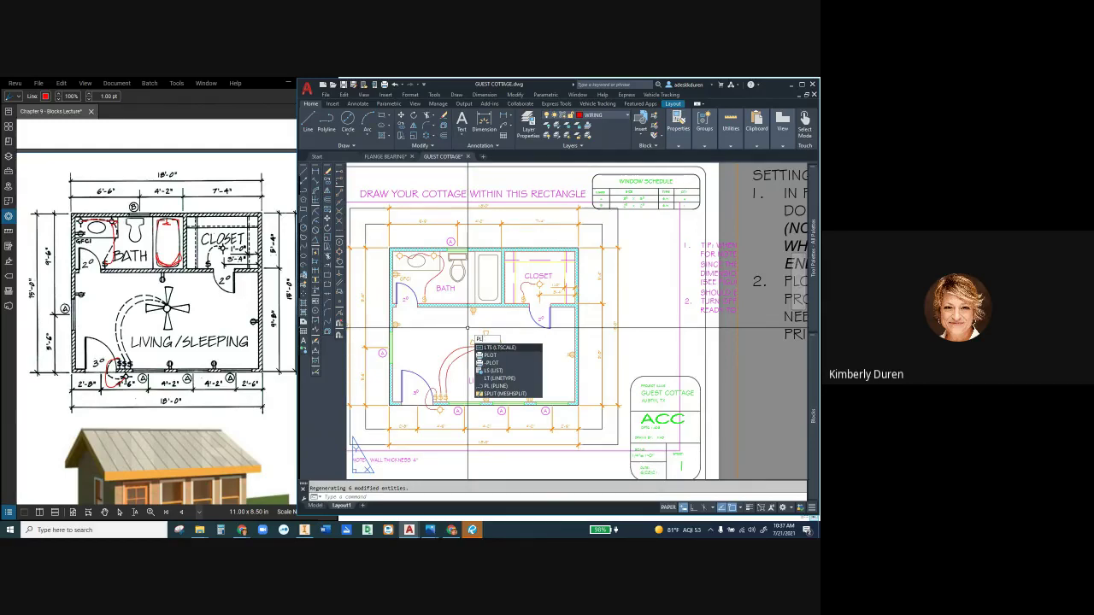
pyautogui.press('BackSpace')
pyautogui.write('s')
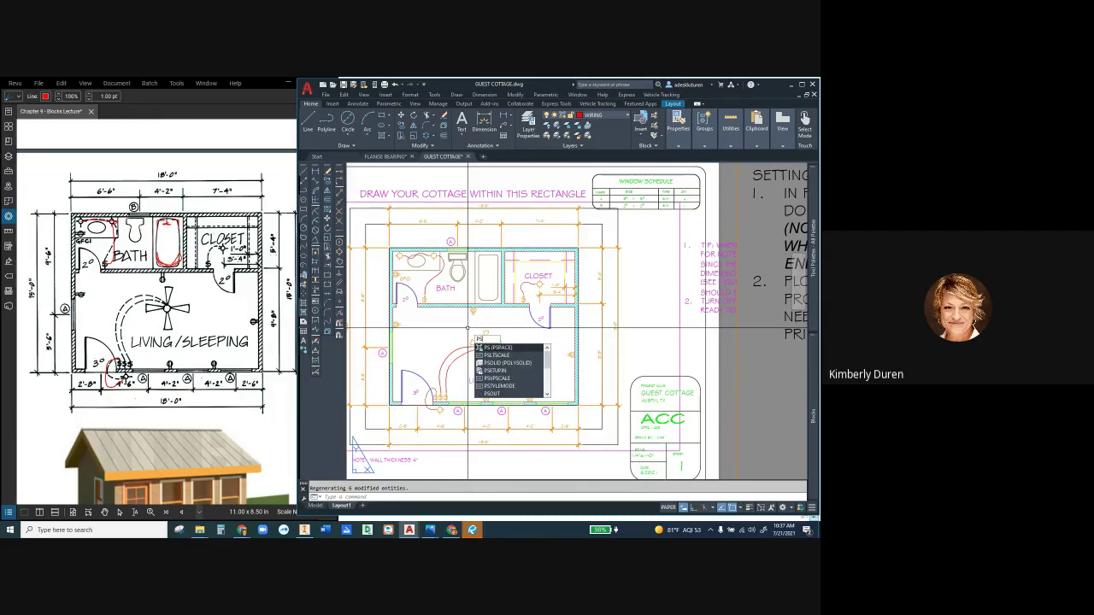
pyautogui.click(500, 354)
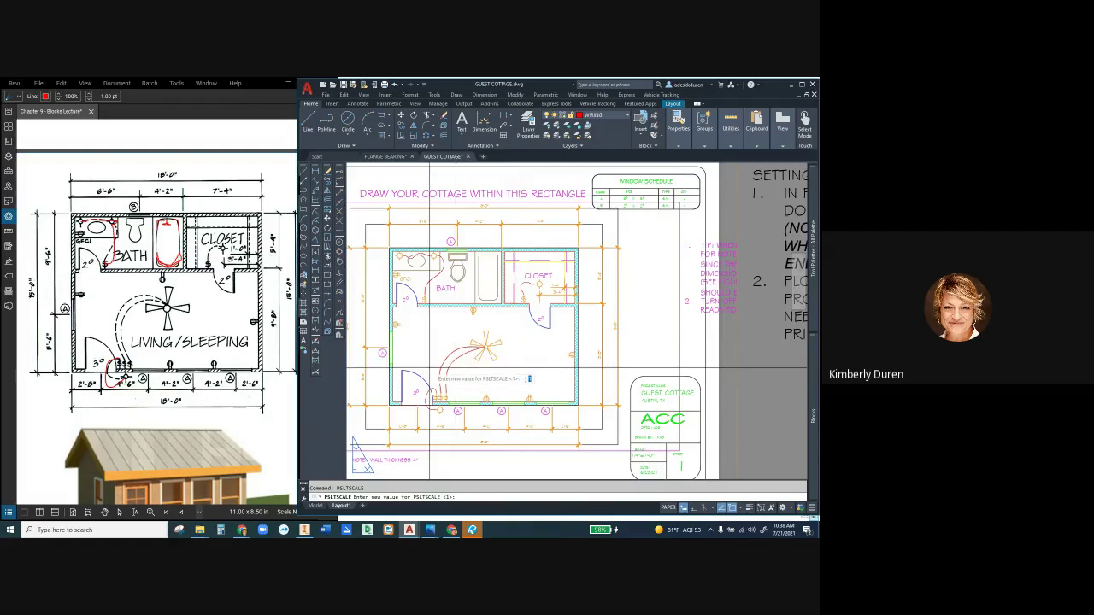
pyautogui.scroll(5, 429, 369)
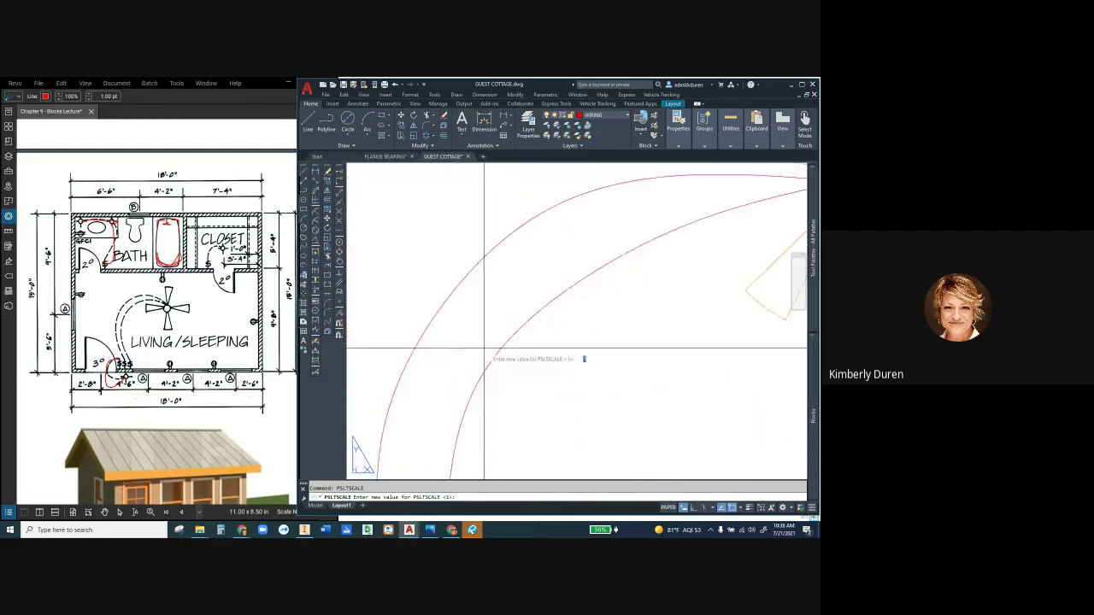
pyautogui.scroll(-2, 483, 347)
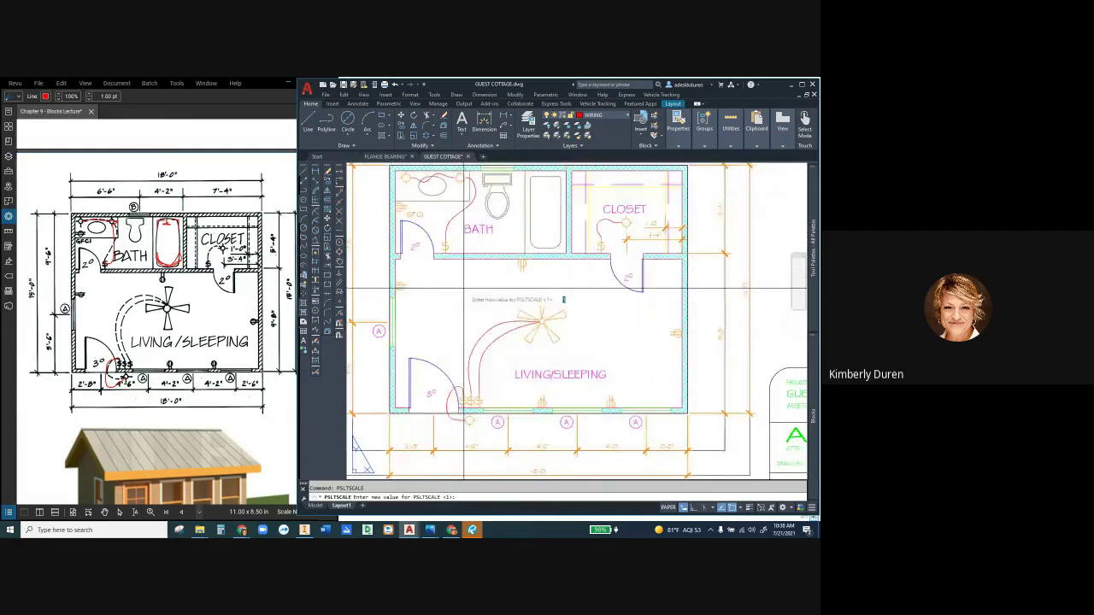
pyautogui.press('Escape')
# - Return to model space and select the living-area and bath wiring splines
pyautogui.click(316, 505)
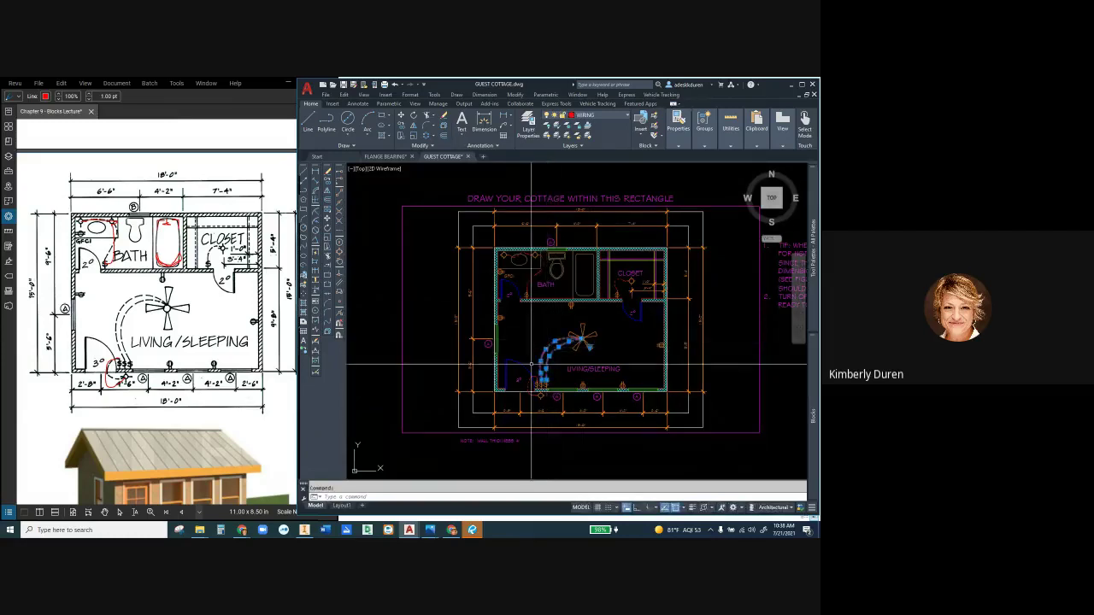
pyautogui.click(531, 385)
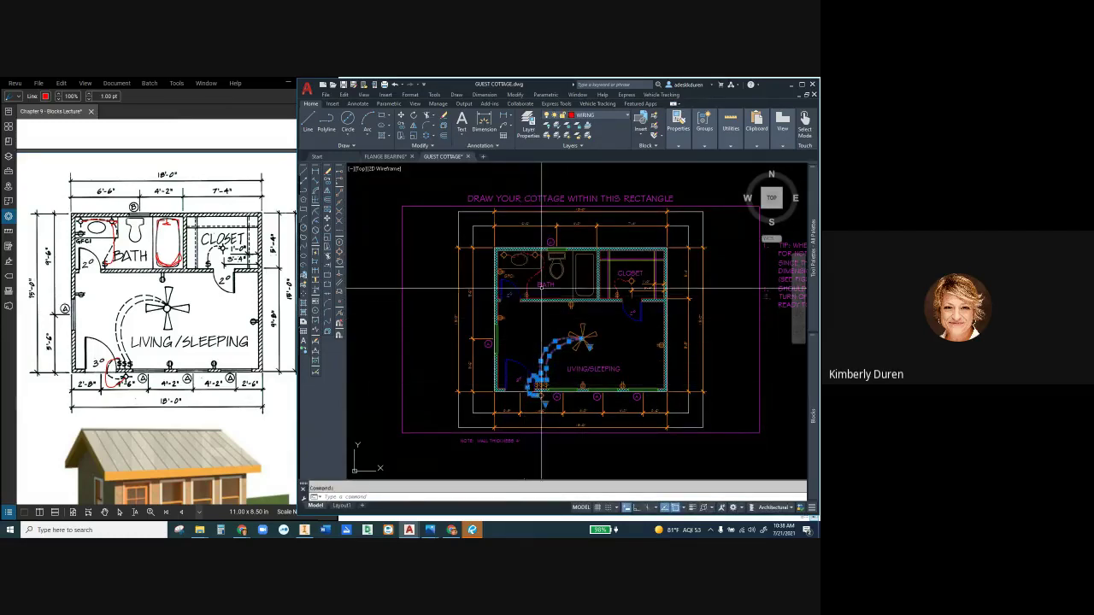
pyautogui.scroll(6, 616, 272)
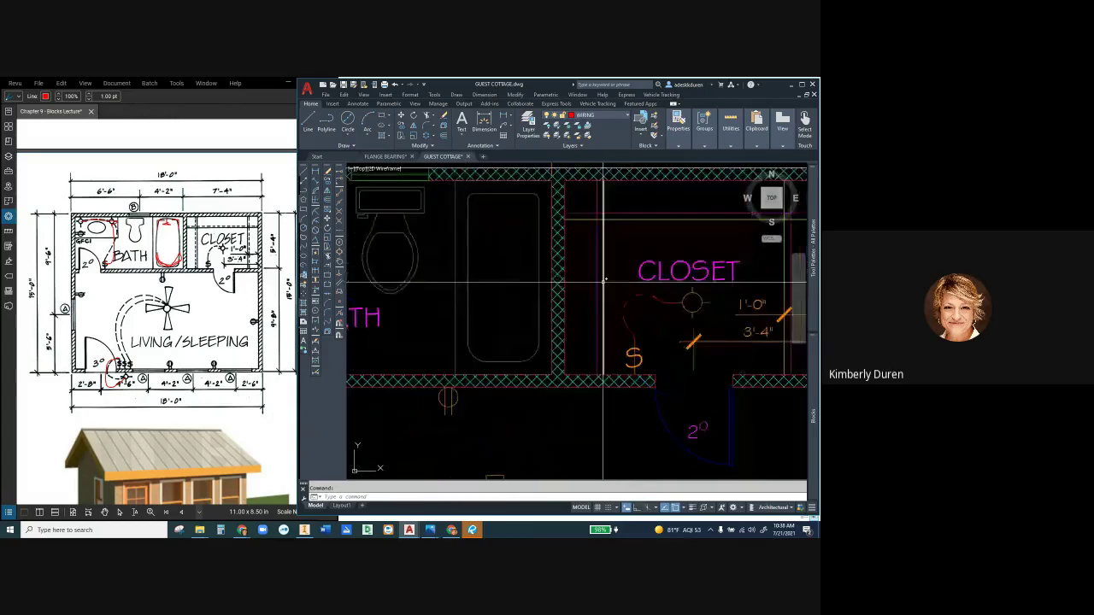
pyautogui.scroll(-7, 605, 284)
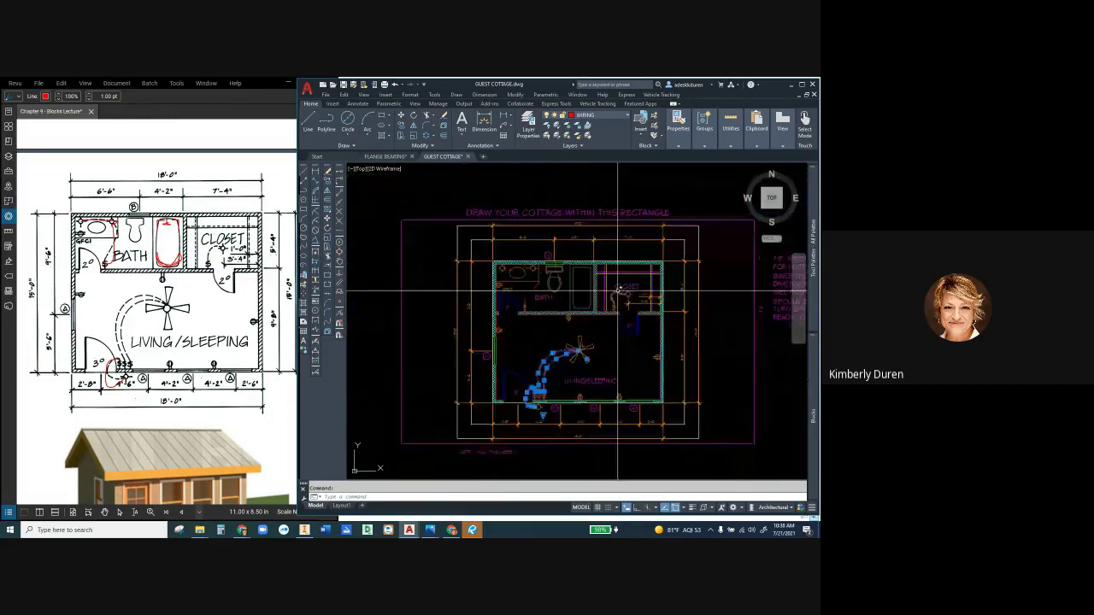
pyautogui.click(523, 272)
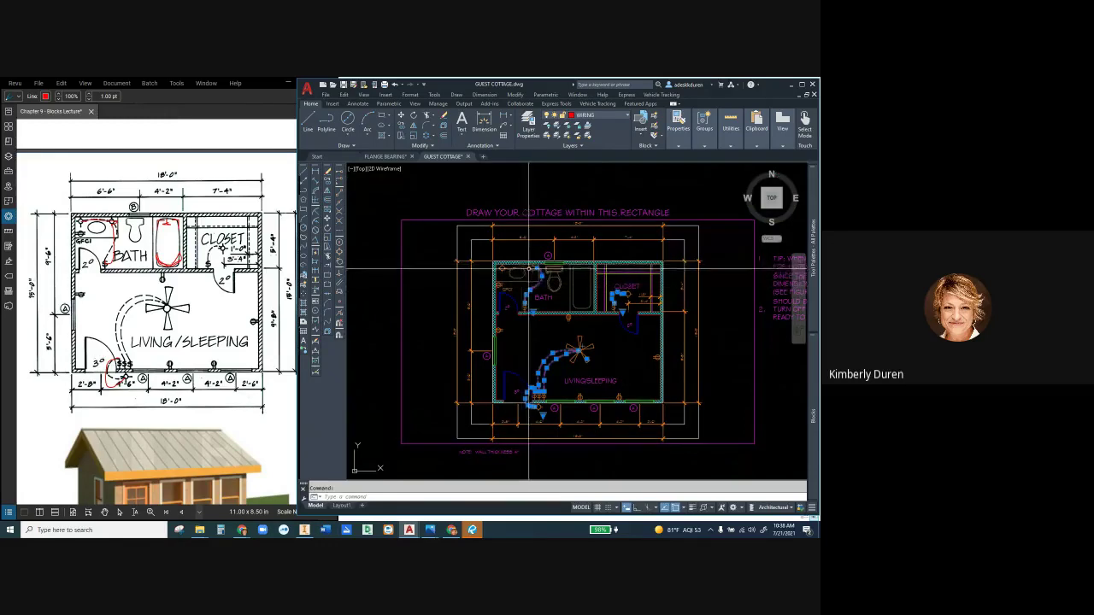
pyautogui.click(525, 268)
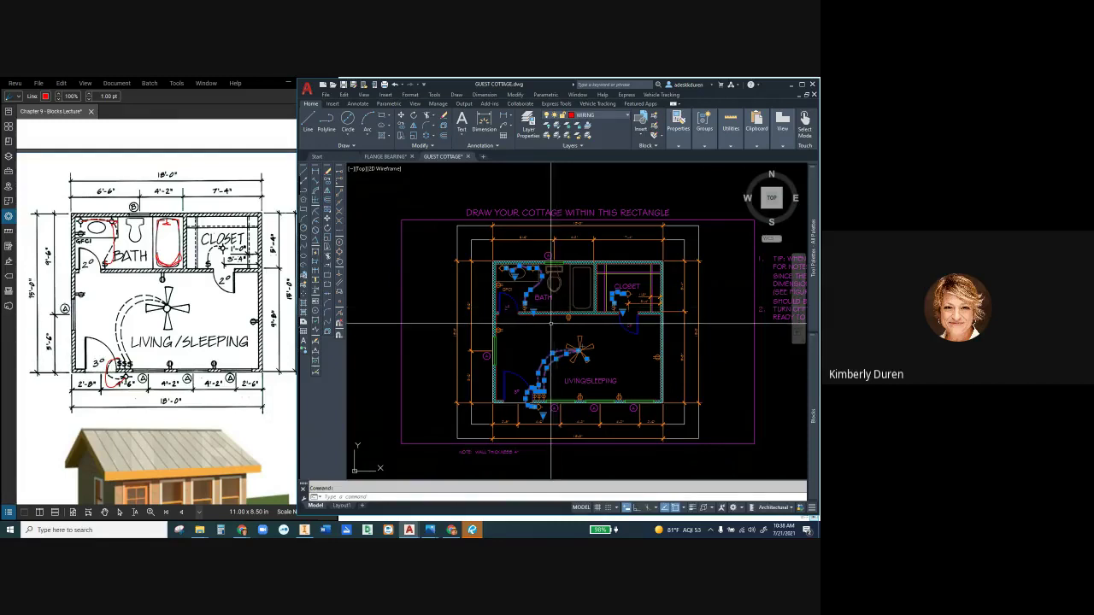
# - Set the selected splines' linetype scale to 0.5, then view them on Layout1
pyautogui.rightClick(554, 324)
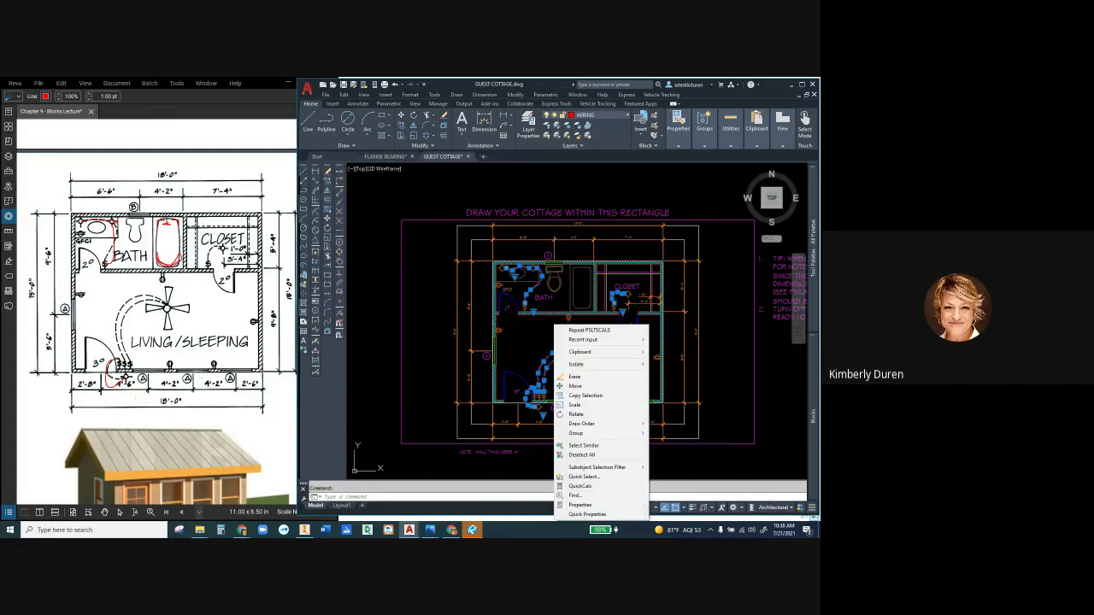
pyautogui.click(590, 506)
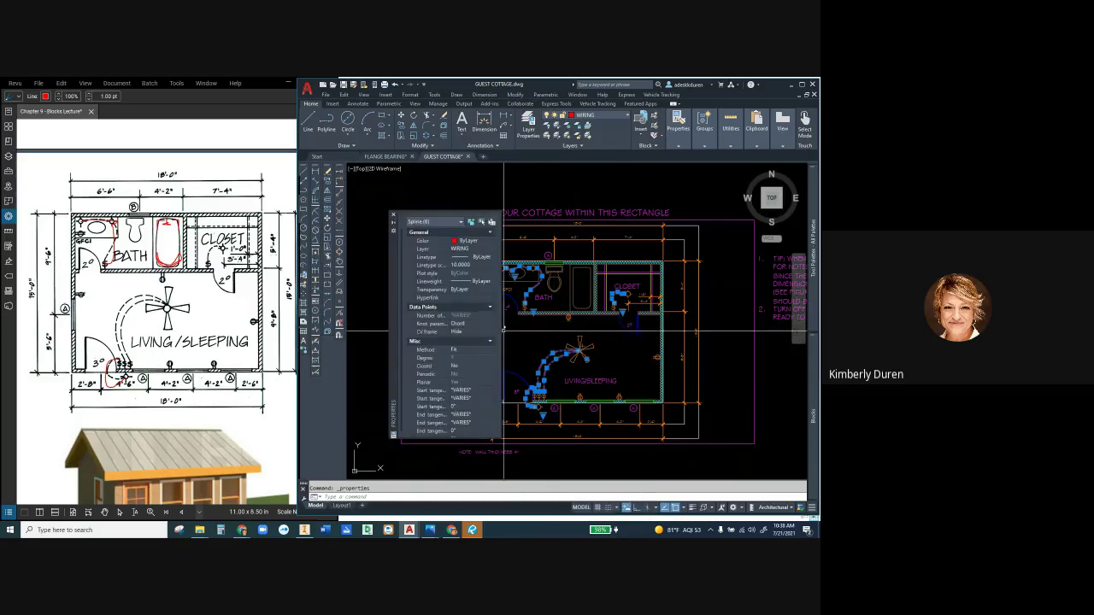
pyautogui.click(460, 265)
pyautogui.write('.5')
pyautogui.press('Return')
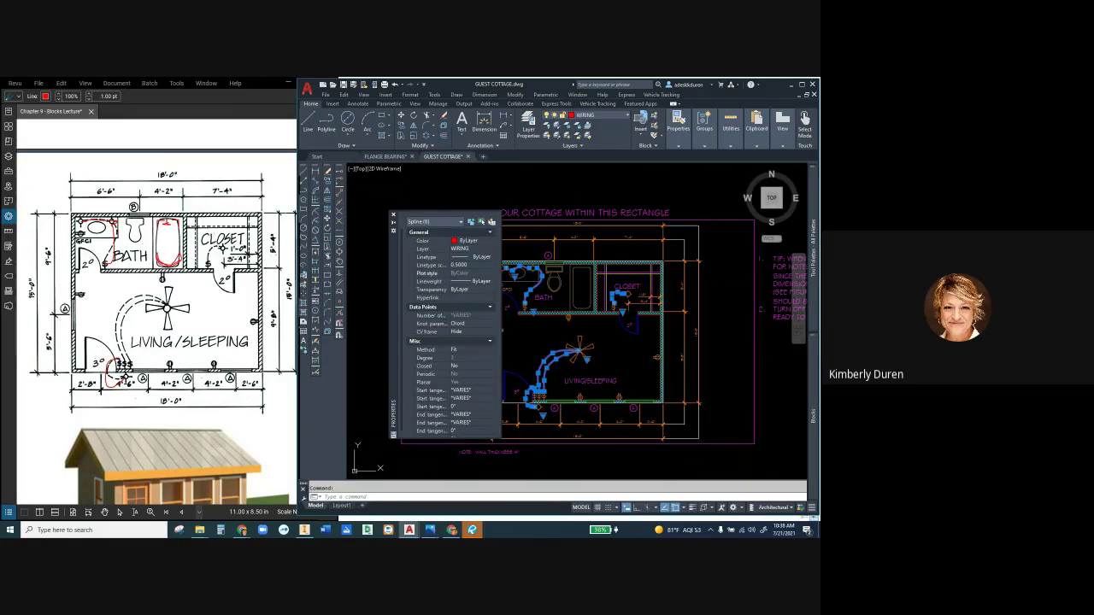
pyautogui.click(393, 214)
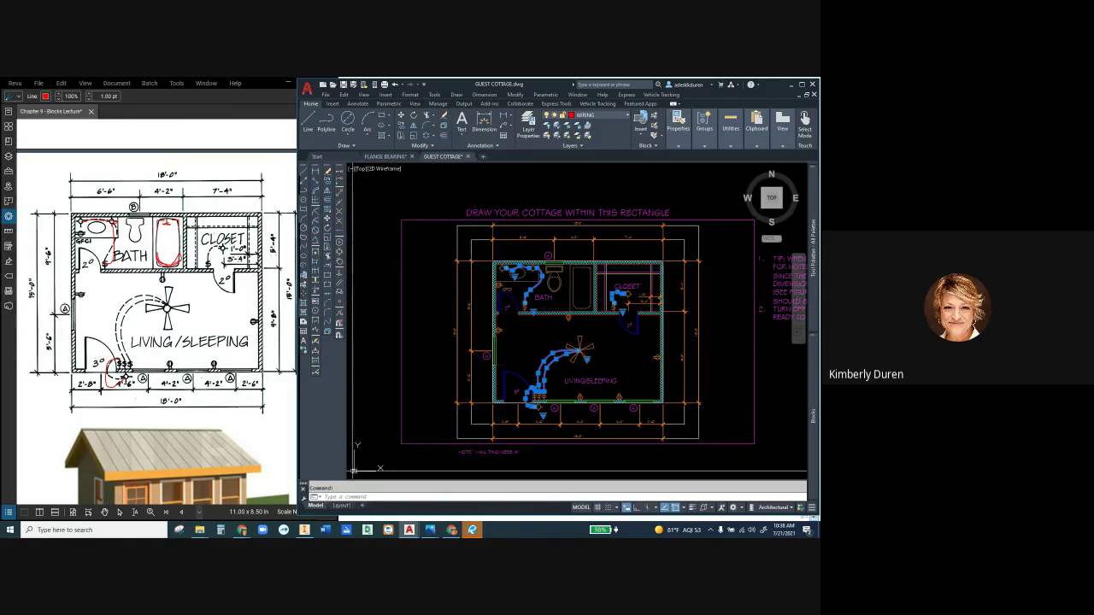
pyautogui.click(341, 506)
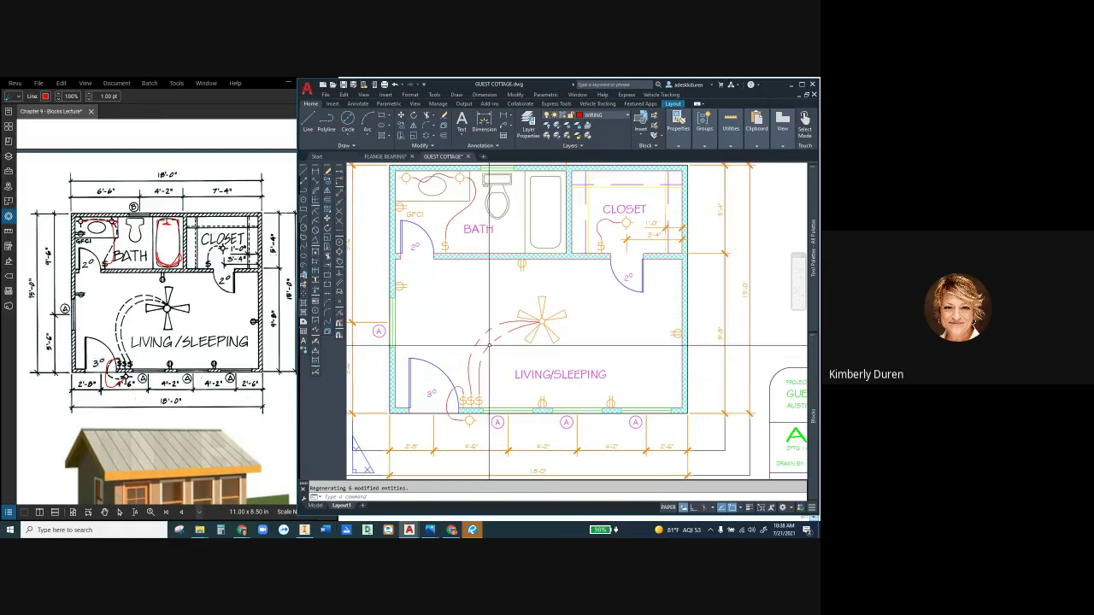
# - Back in model space, select the living-room, bathroom and closet wiring splines
pyautogui.scroll(2, 489, 346)
pyautogui.scroll(-4, 489, 346)
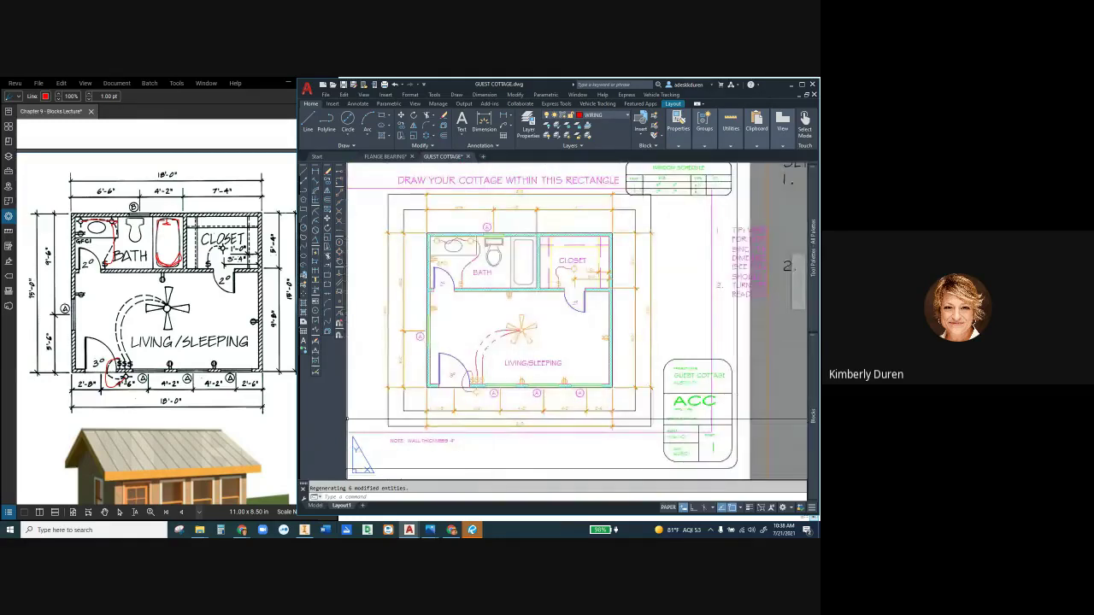
pyautogui.click(315, 505)
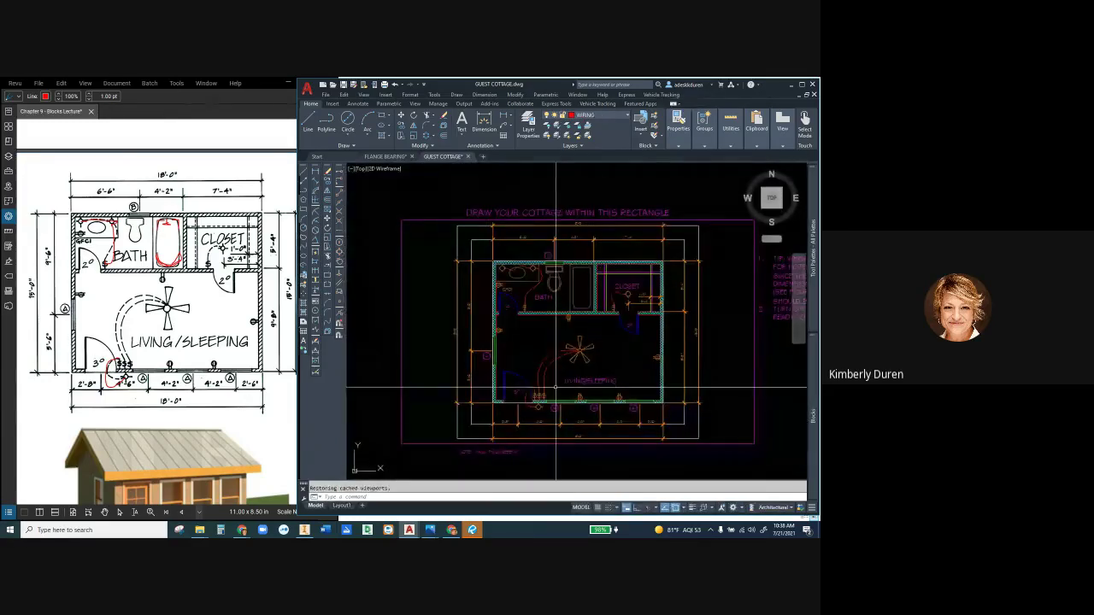
pyautogui.moveTo(552, 381)
pyautogui.mouseDown()
pyautogui.moveTo(519, 360)
pyautogui.moveTo(525, 399)
pyautogui.mouseUp()
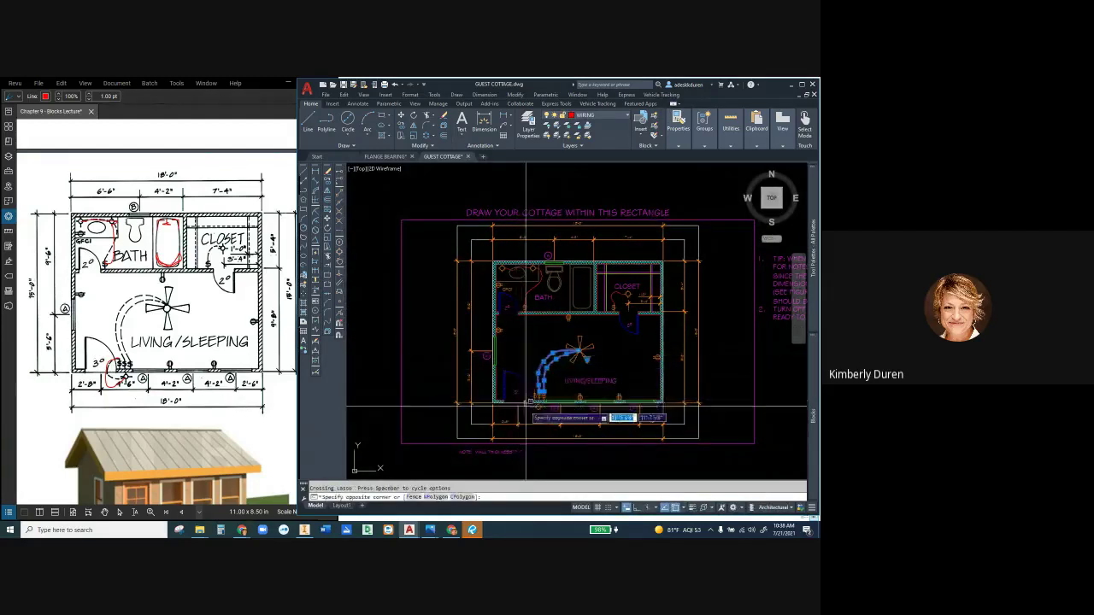
pyautogui.click(525, 399)
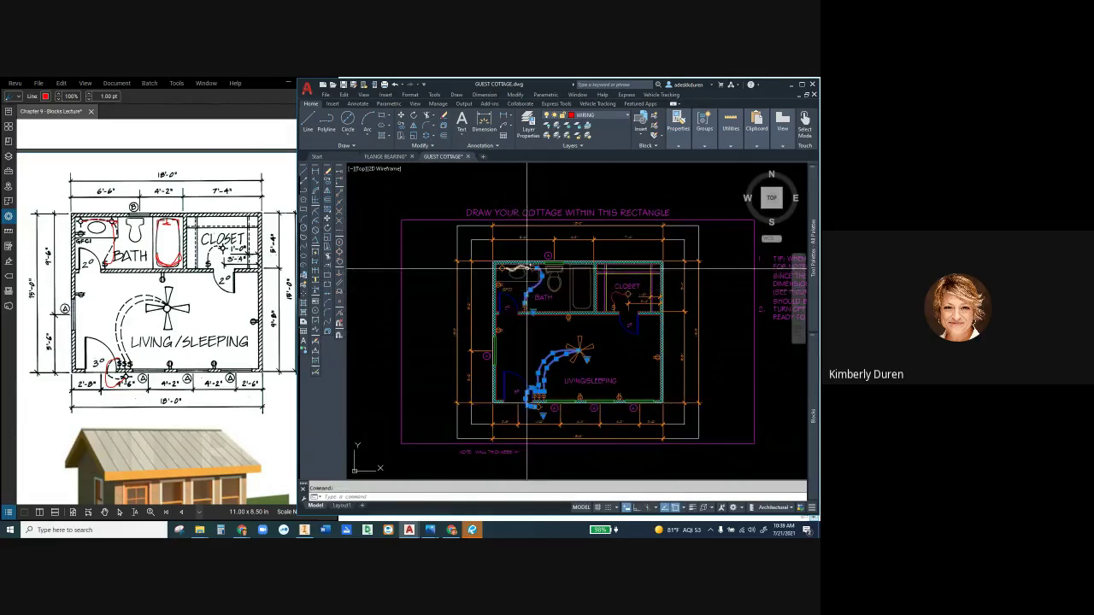
pyautogui.click(534, 273)
pyautogui.click(610, 294)
# - Give the selected splines a linetype scale of 0.25 and check the dashes on Layout1
pyautogui.rightClick(612, 294)
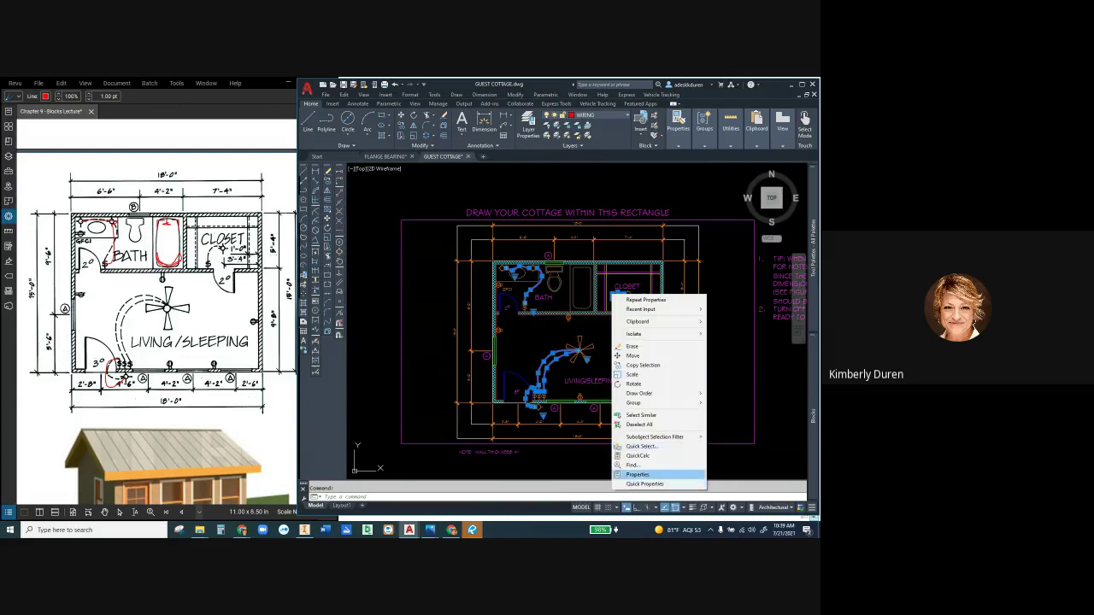
pyautogui.click(637, 475)
pyautogui.click(459, 265)
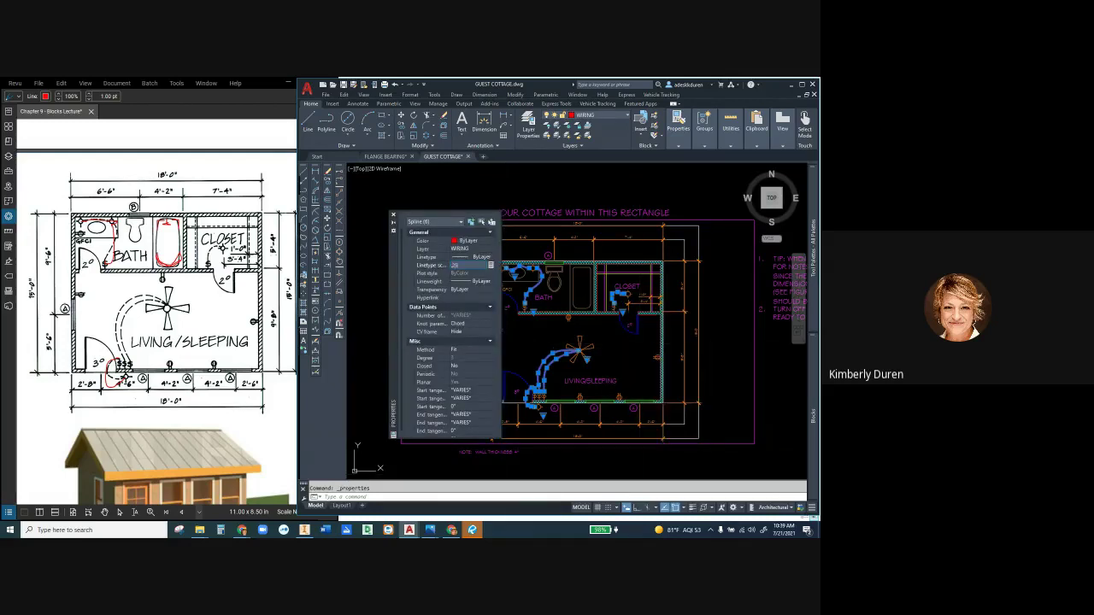
pyautogui.press('Return')
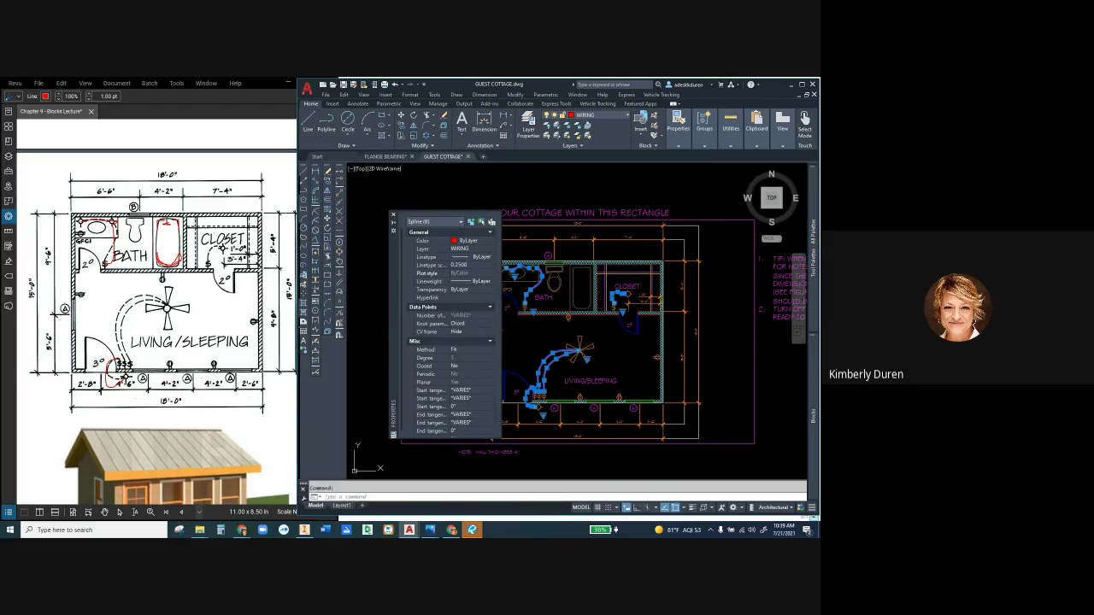
pyautogui.click(341, 505)
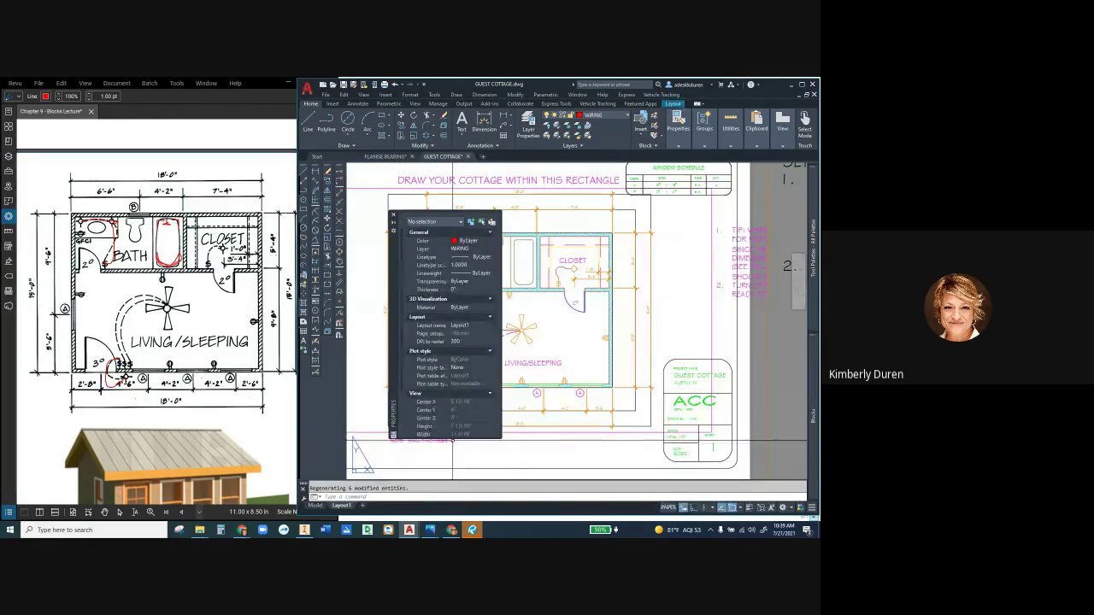
pyautogui.hotkey('ctrl', '1')
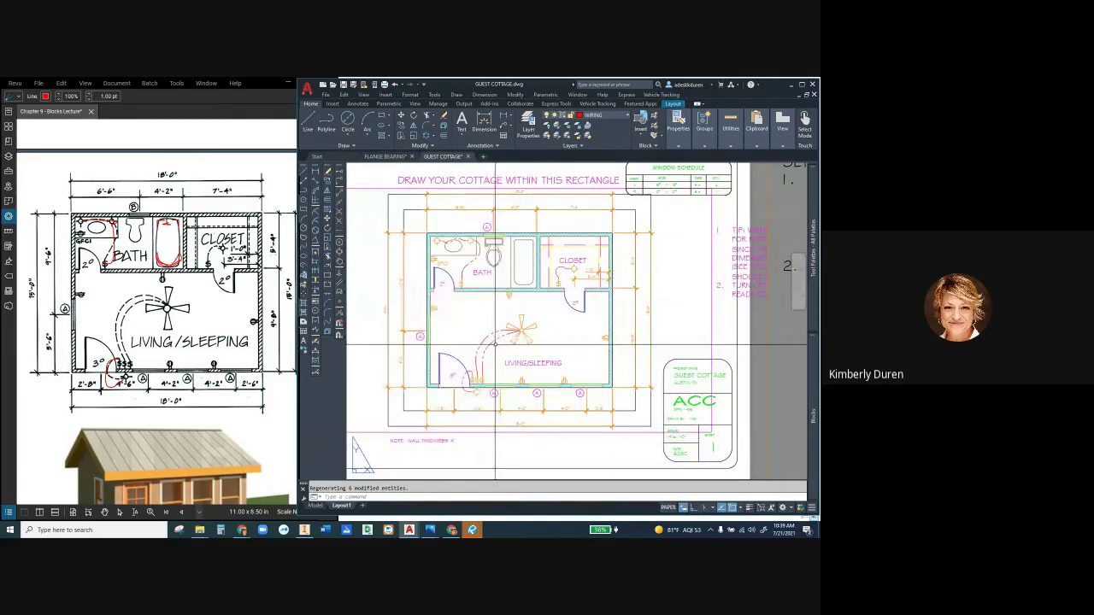
pyautogui.scroll(2, 483, 337)
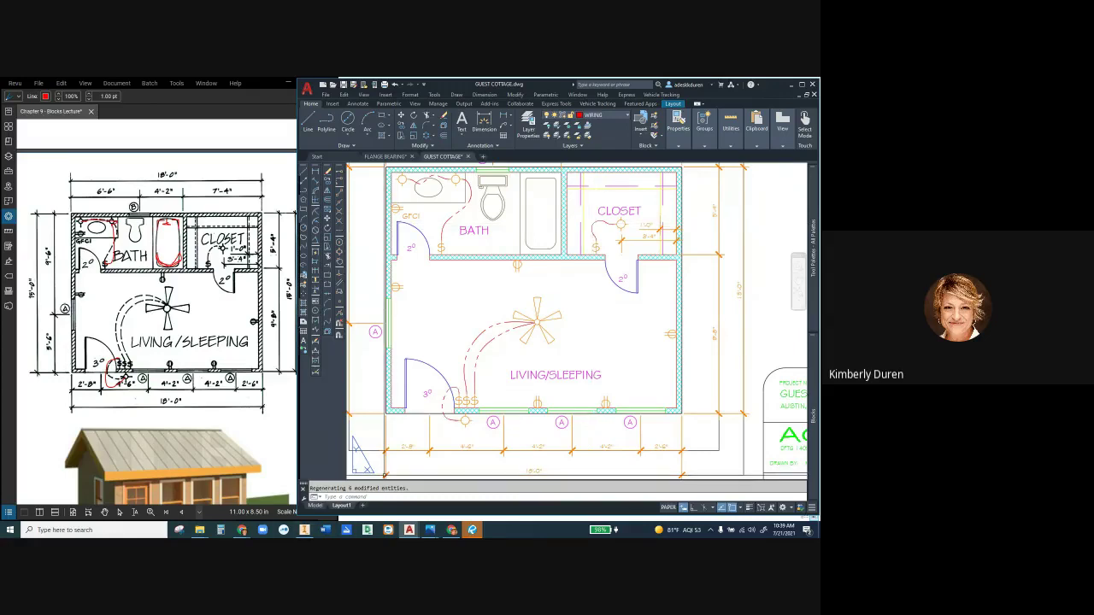
# - In model space, give the closet wiring spline a linetype scale of 0.125
pyautogui.click(315, 505)
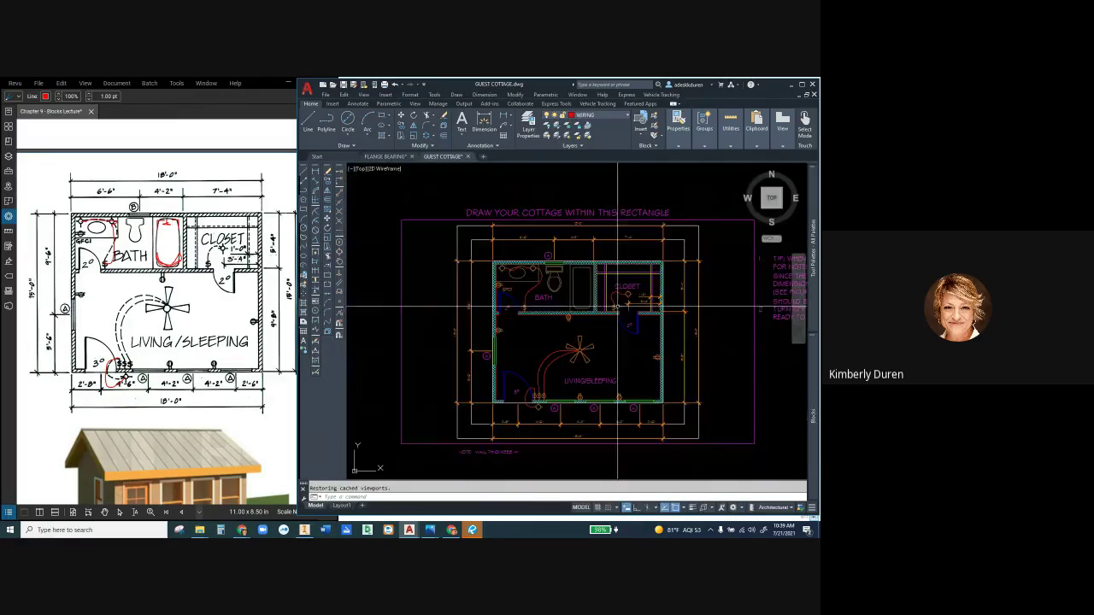
pyautogui.click(617, 294)
pyautogui.moveTo(616, 295)
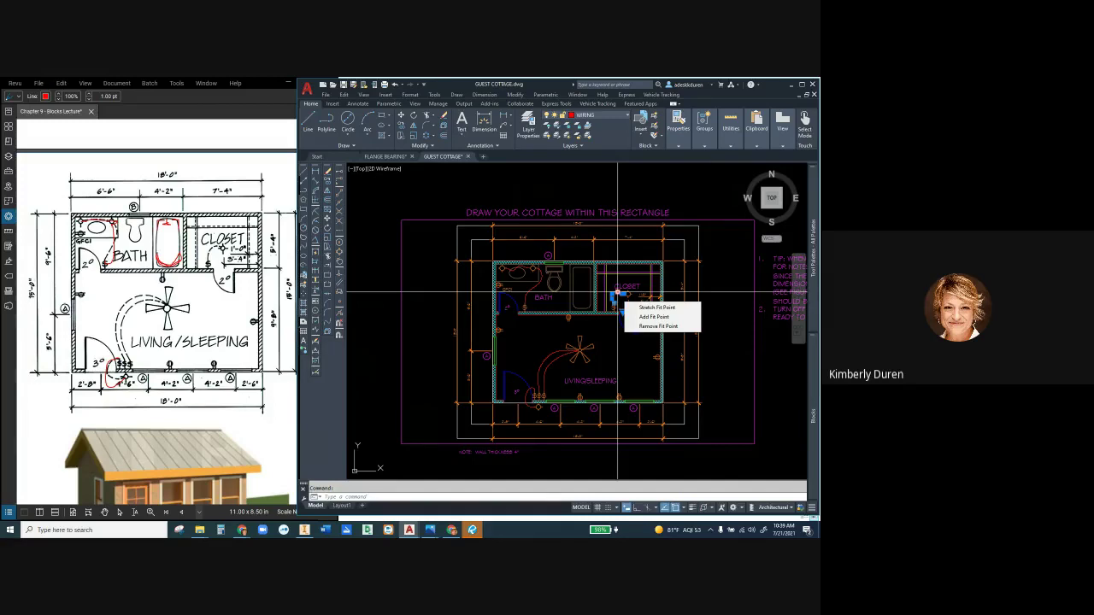
pyautogui.rightClick(616, 293)
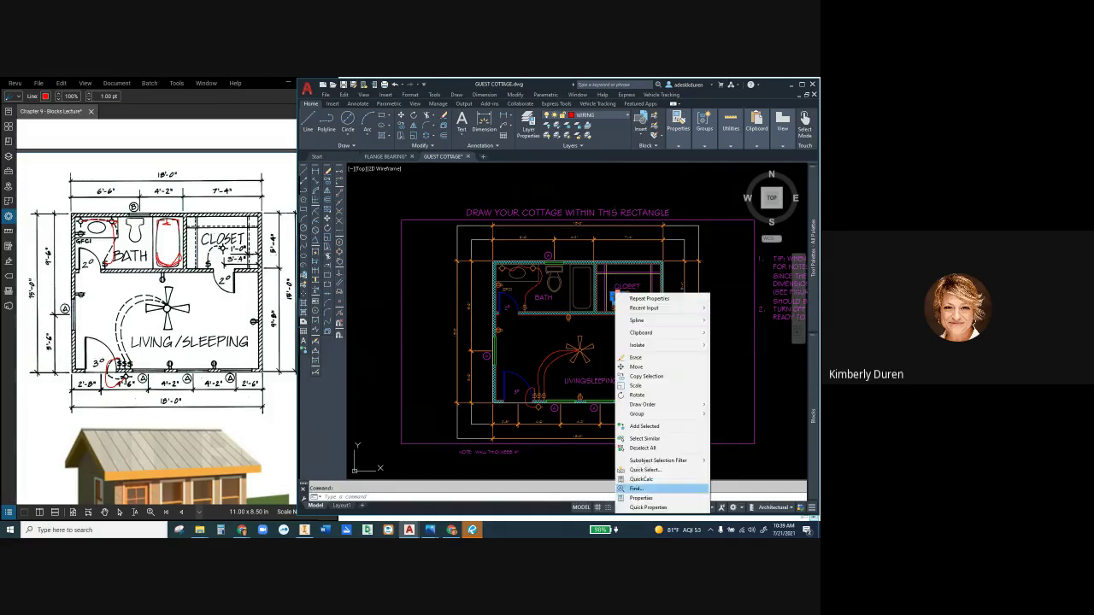
pyautogui.click(641, 498)
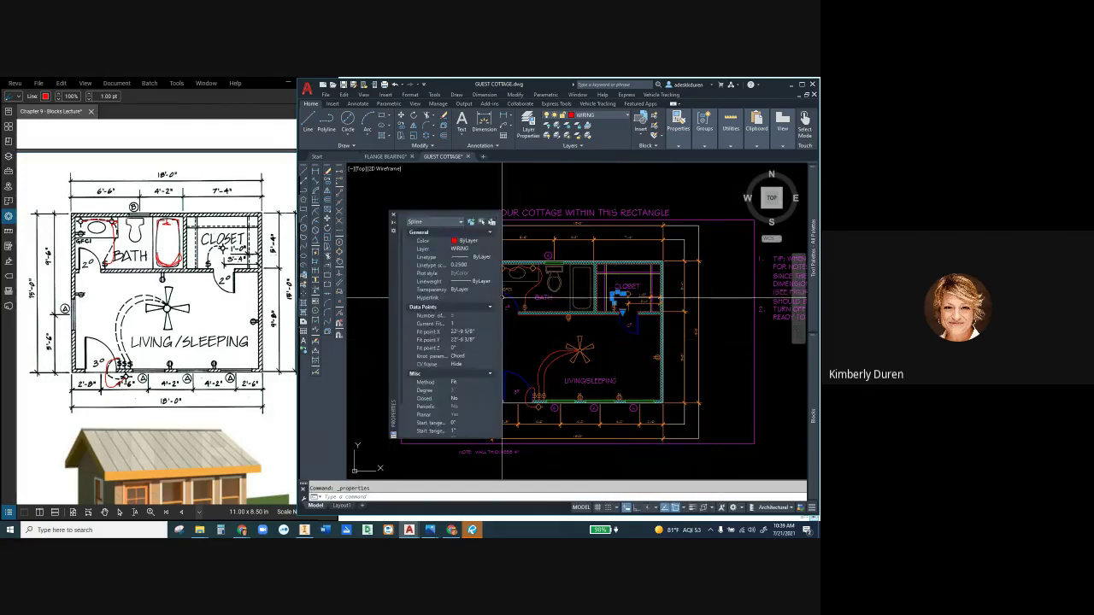
pyautogui.click(461, 265)
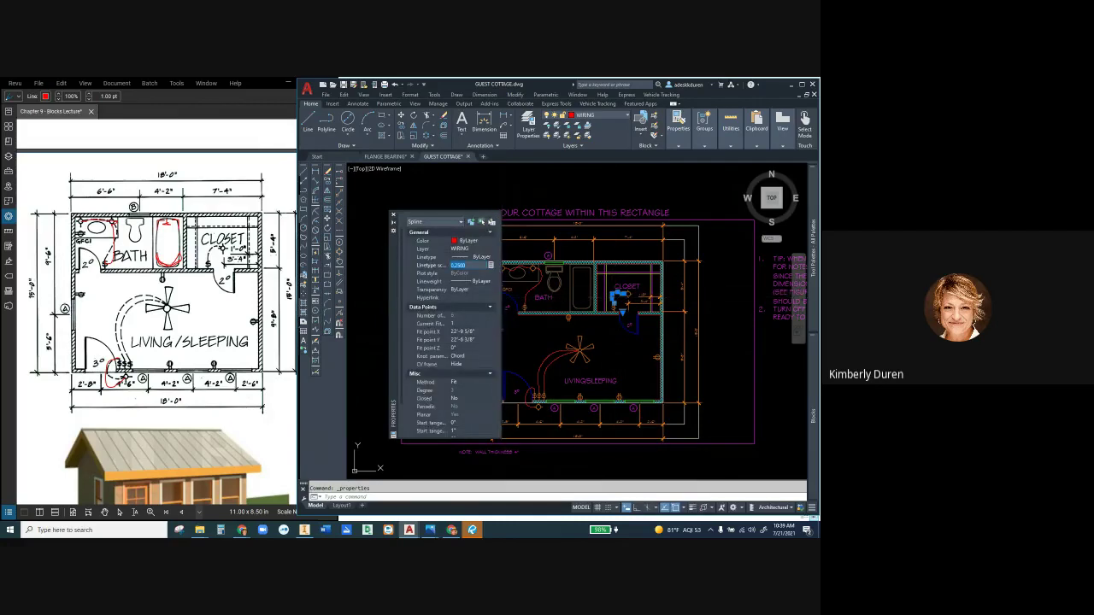
pyautogui.write('.125')
pyautogui.press('Return')
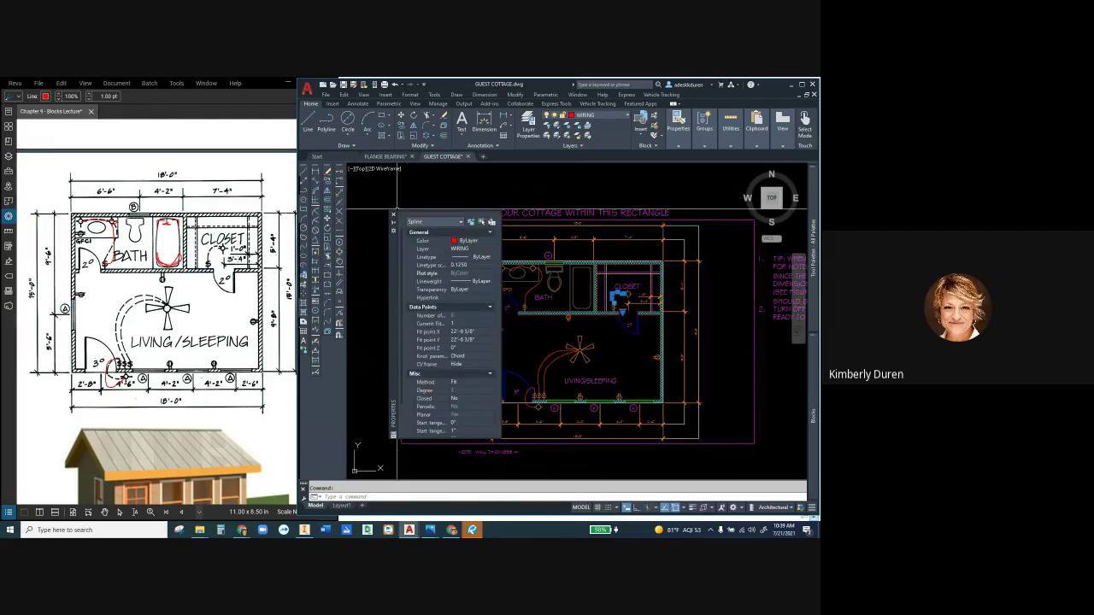
pyautogui.click(394, 214)
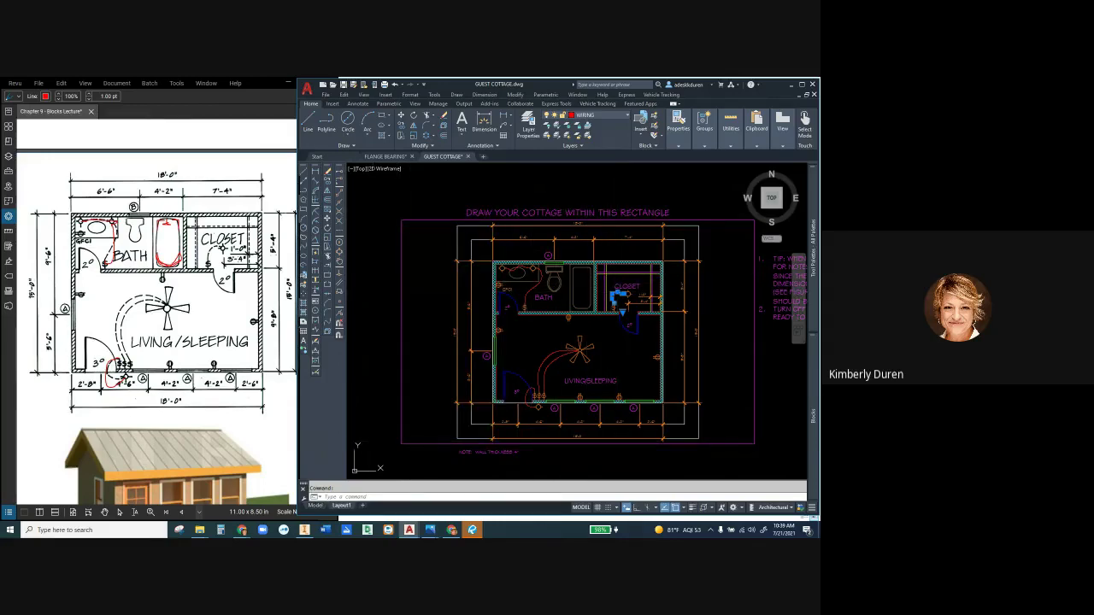
pyautogui.click(342, 505)
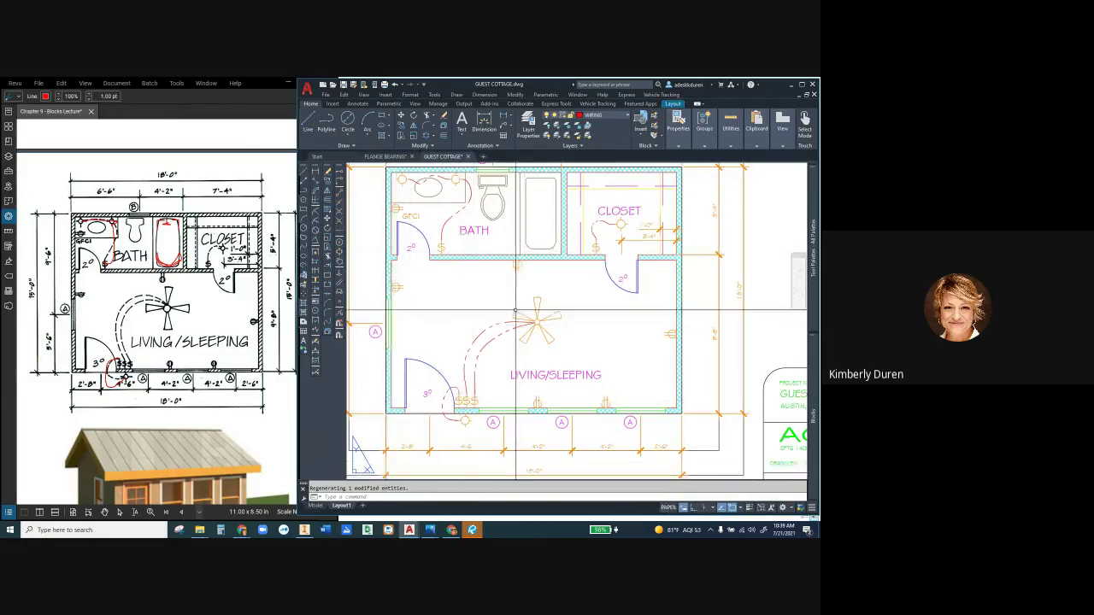
pyautogui.scroll(-4, 513, 313)
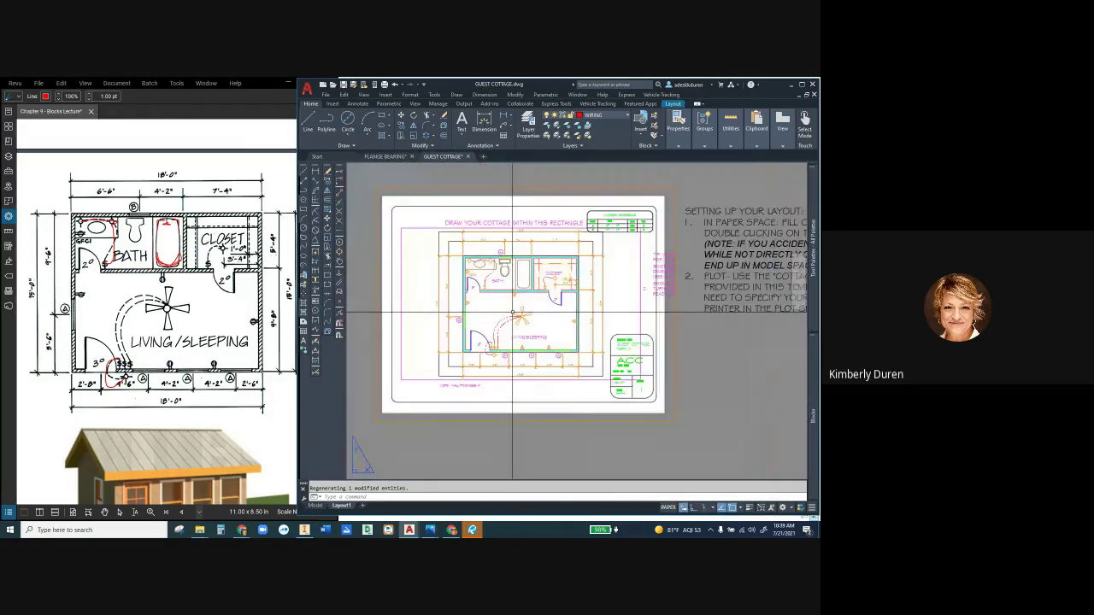
pyautogui.scroll(2, 513, 313)
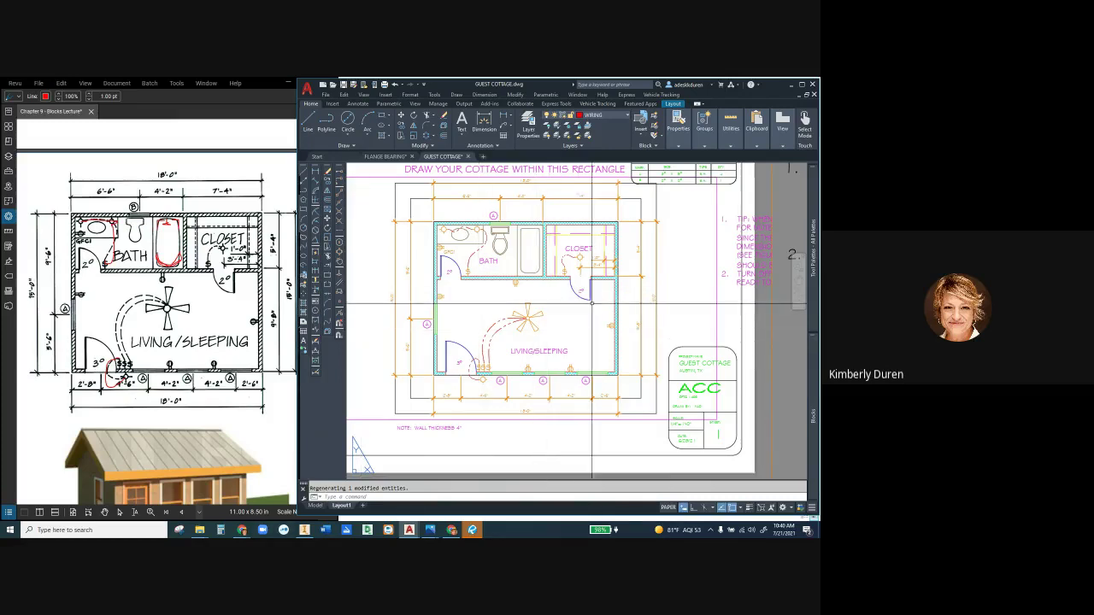
pyautogui.scroll(-2, 533, 285)
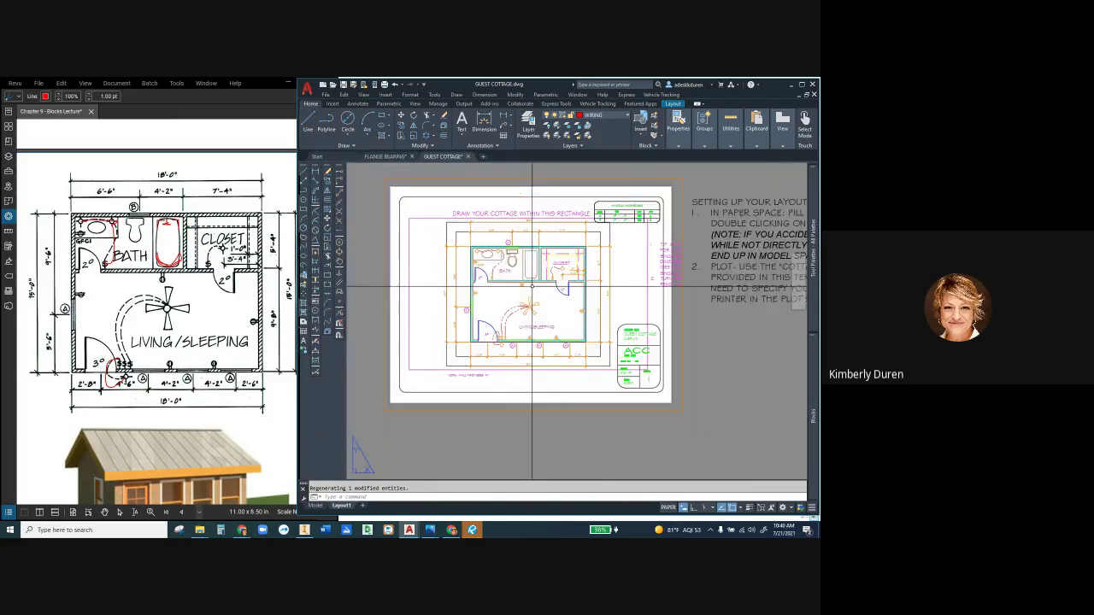
# - Save the drawing, then plot Layout1 with monochrome.ctb and the previous plot page setup
pyautogui.hotkey('ctrl', 's')
pyautogui.click(464, 104)
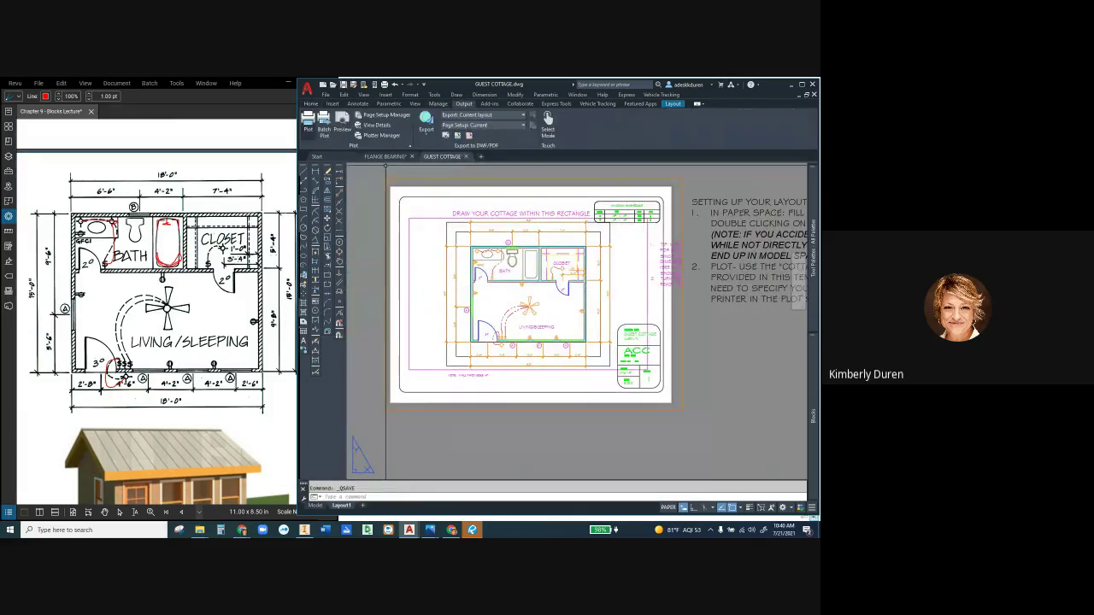
pyautogui.hotkey('ctrl', 'p')
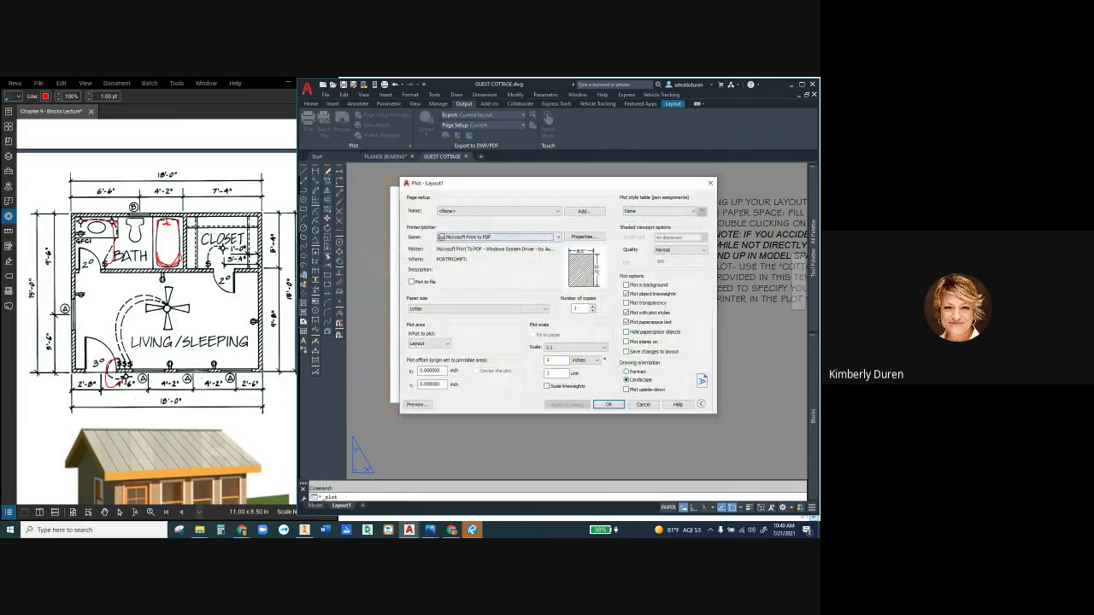
pyautogui.click(660, 211)
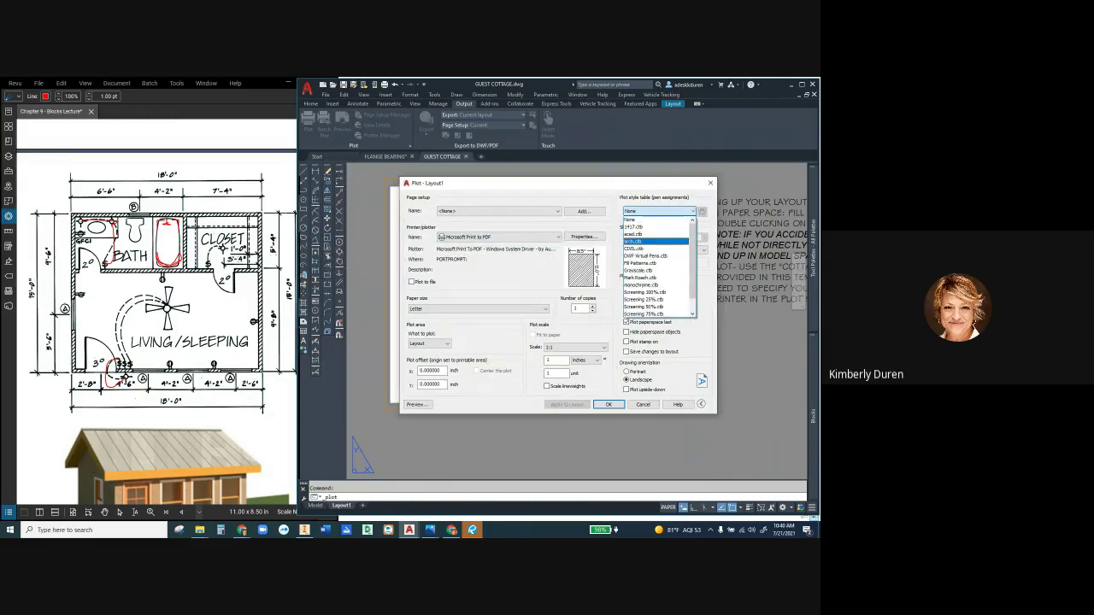
pyautogui.press('Escape')
pyautogui.click(498, 211)
pyautogui.click(478, 220)
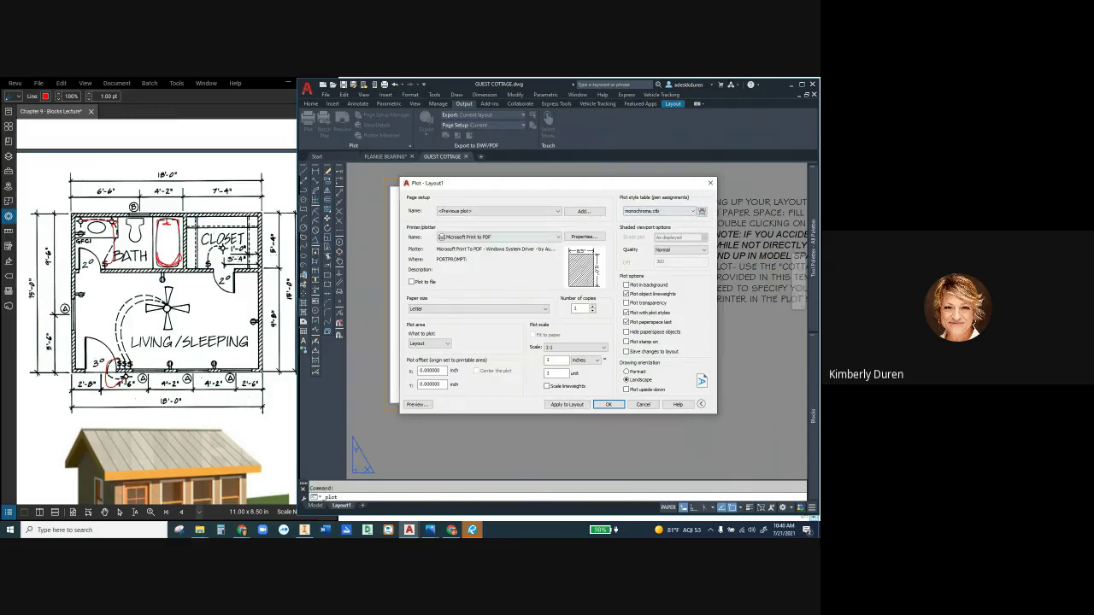
# - Plot Layout1 to 'GUEST COTTAGE.pdf', overwriting the existing PDF file
pyautogui.click(417, 404)
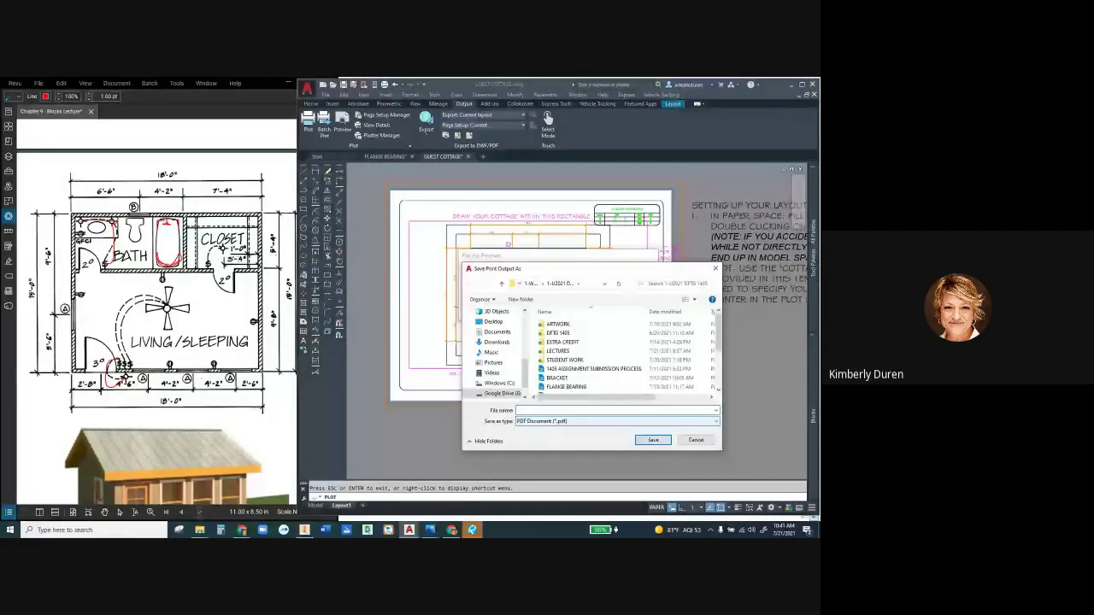
pyautogui.write('GUEST')
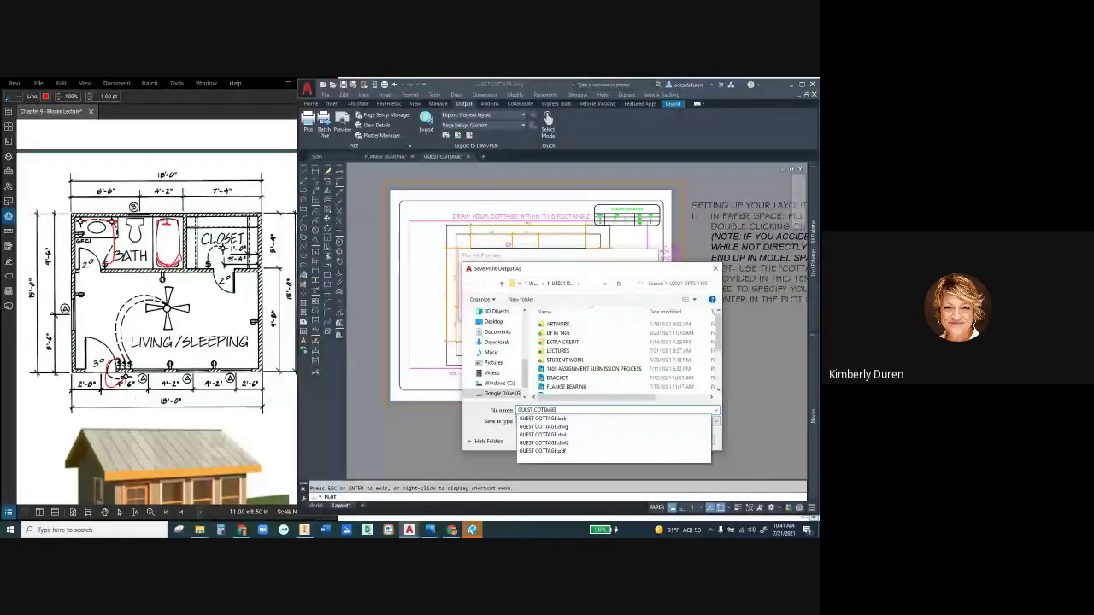
pyautogui.write(' COTTAGE')
pyautogui.press('Return')
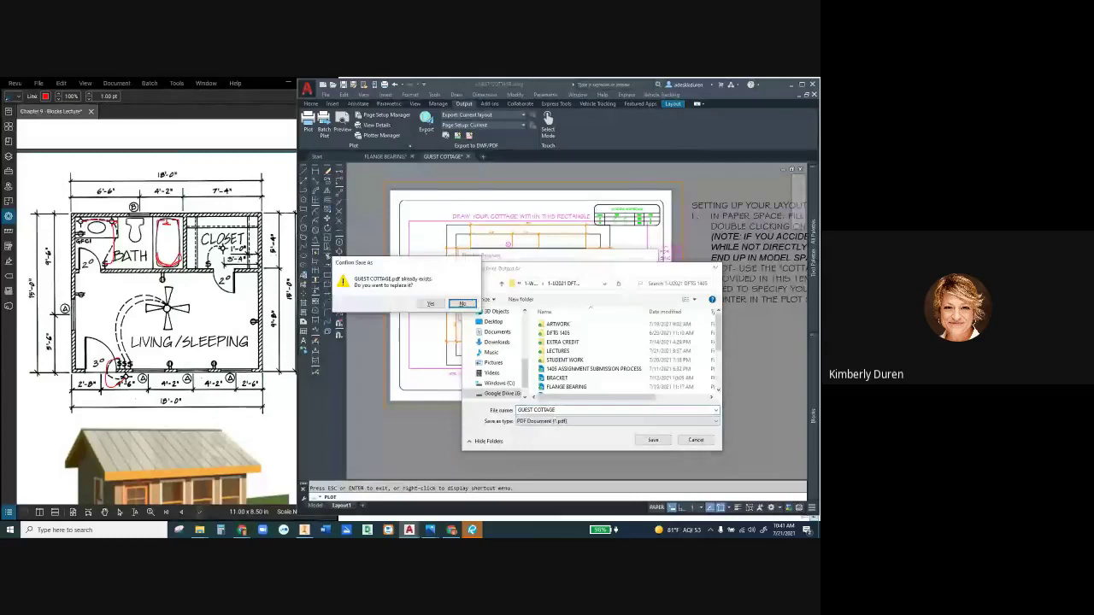
pyautogui.press('y')
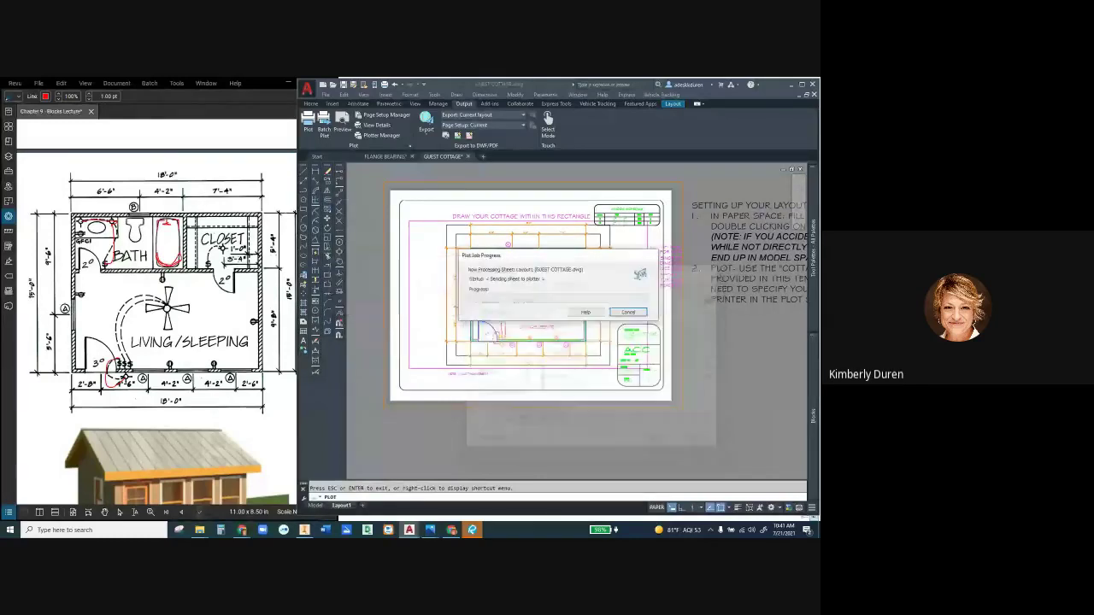